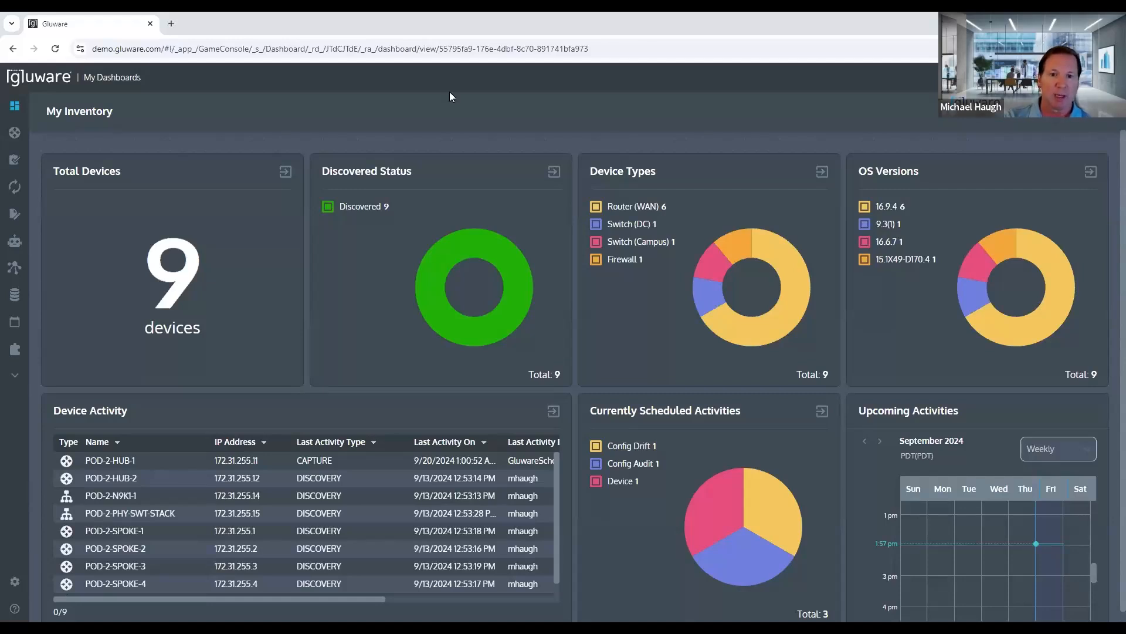
# Step: Open the Devices list in Device Manager and enlarge the Device Explorer pane
pyautogui.doubleClick(162, 51)
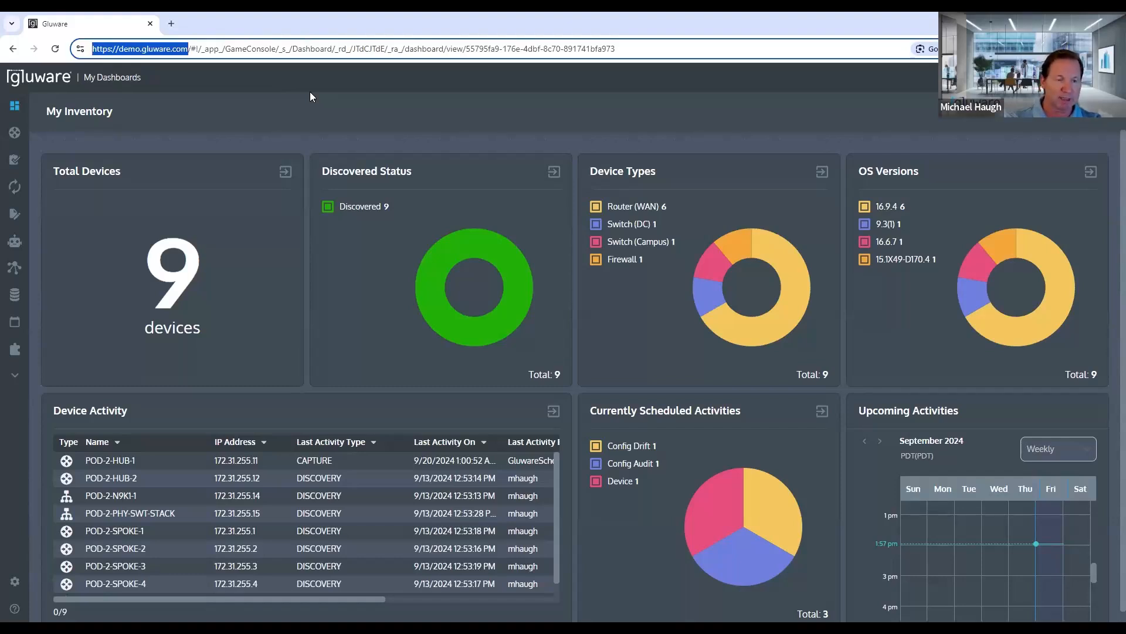
pyautogui.moveTo(16, 142)
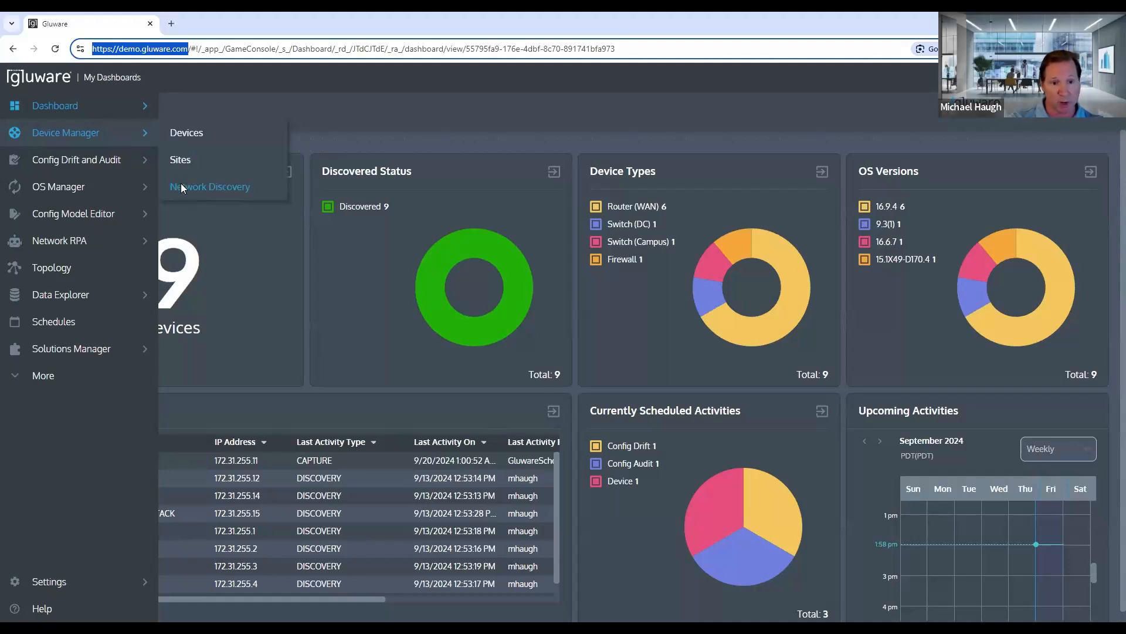
pyautogui.click(182, 137)
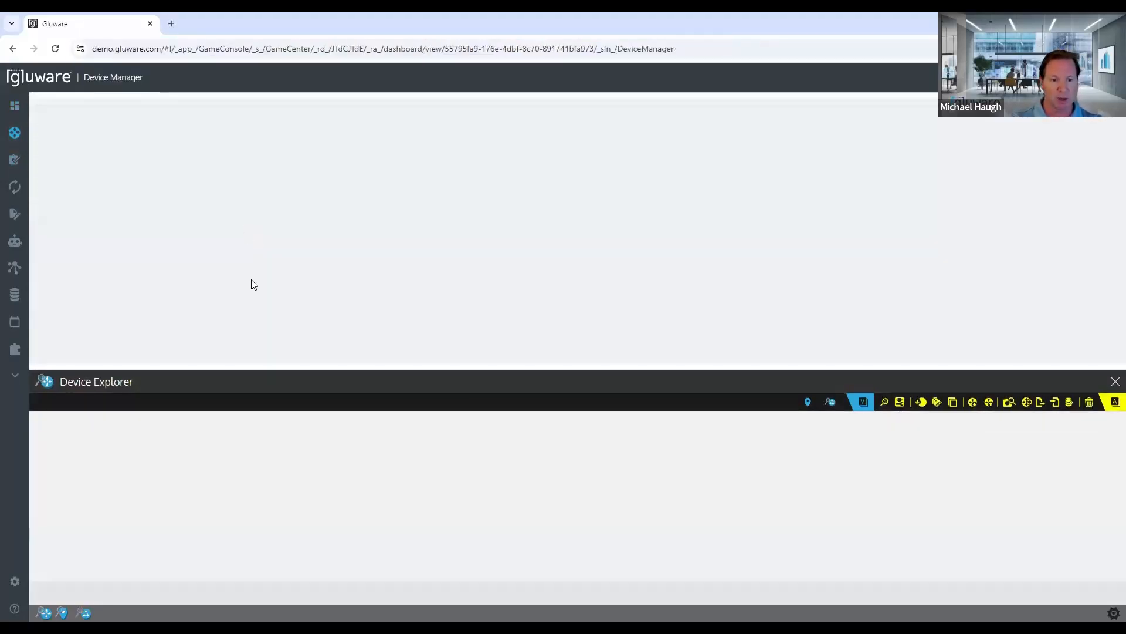
pyautogui.moveTo(260, 368); pyautogui.dragTo(276, 327)
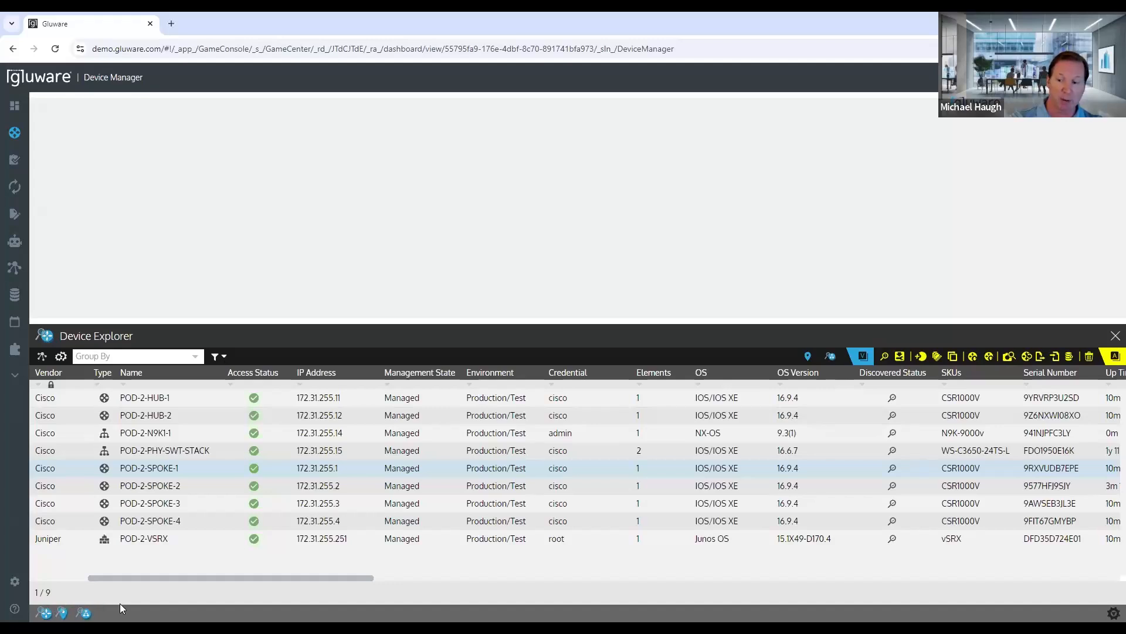
pyautogui.click(1113, 610)
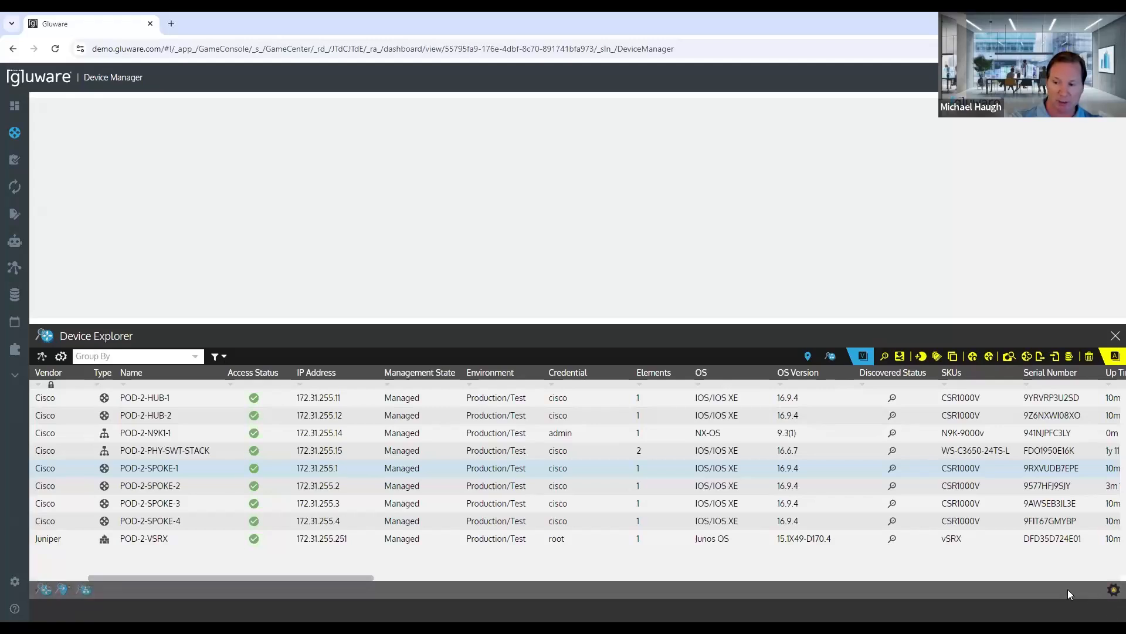
pyautogui.click(45, 593)
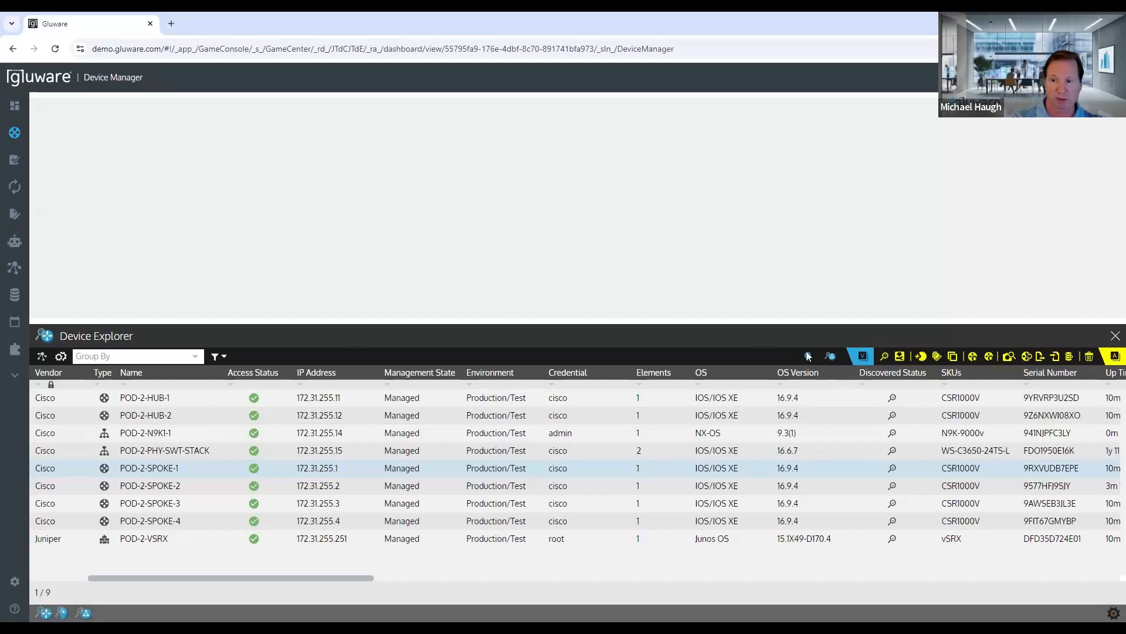
# Step: Create a network discovery plan named "Discovery demo - crawl" in the Network Discovery Plan Explorer
pyautogui.click(830, 356)
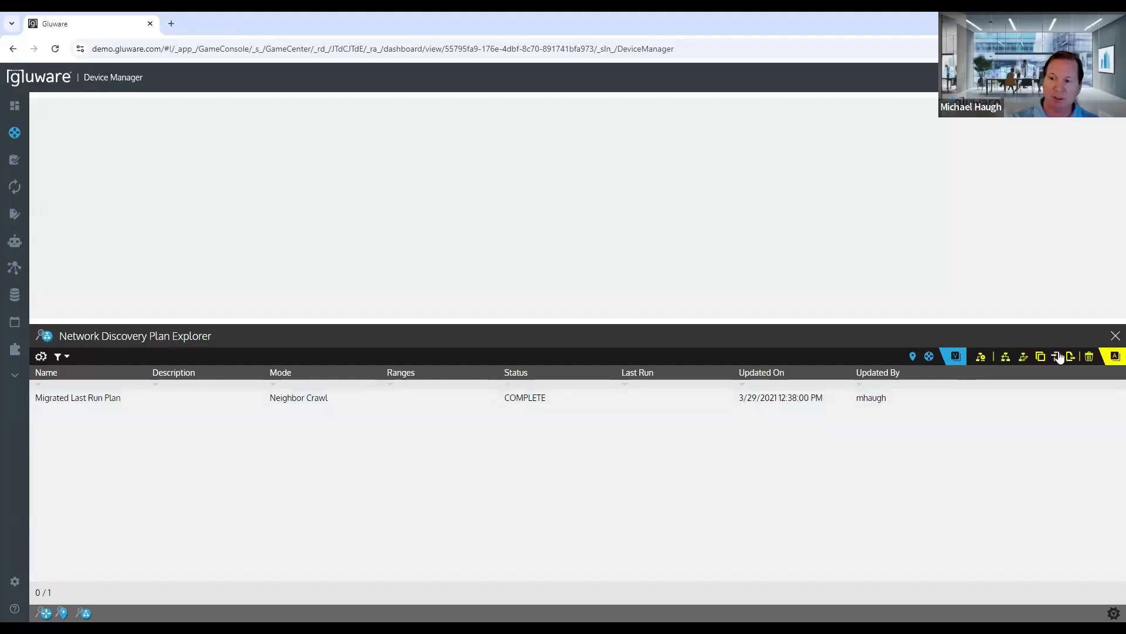
pyautogui.click(1005, 358)
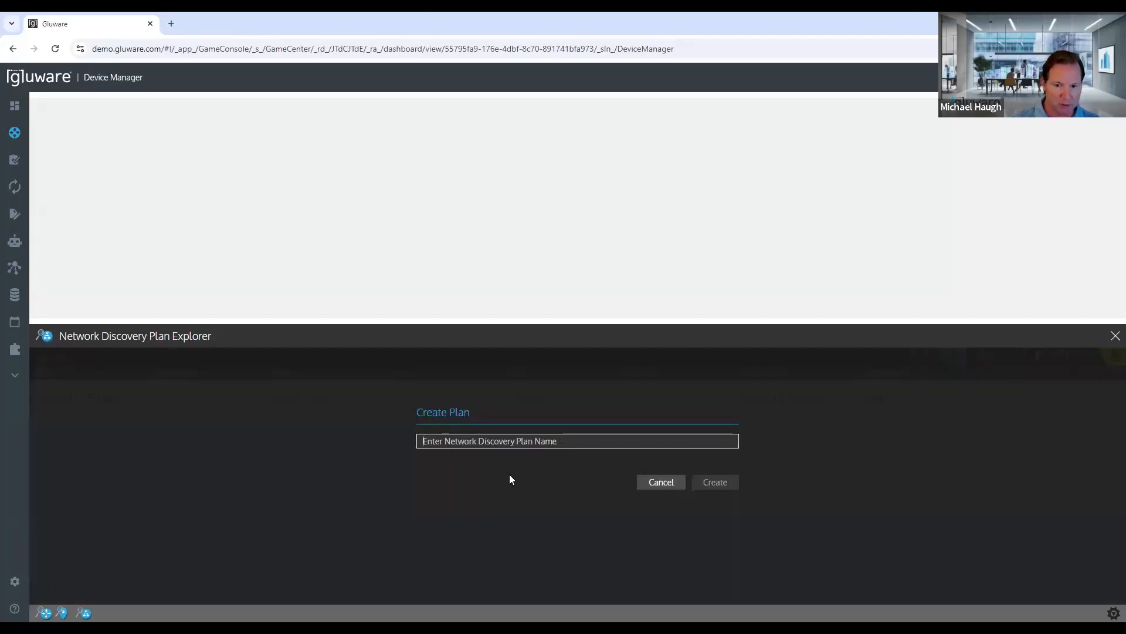
pyautogui.write('Discovery demo - crawl')
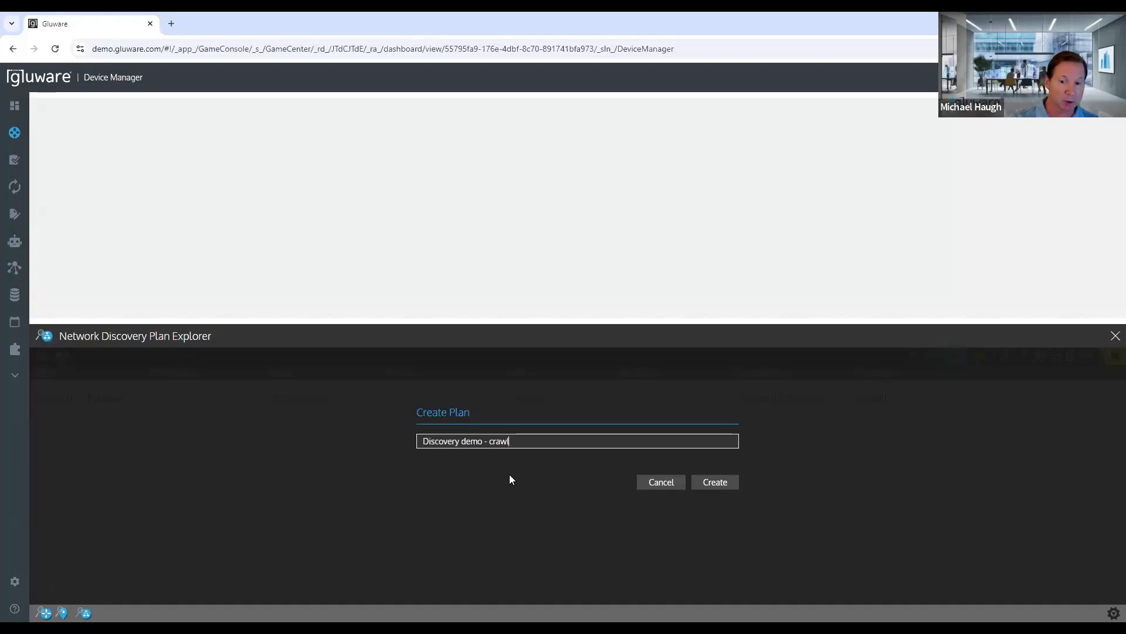
pyautogui.click(706, 480)
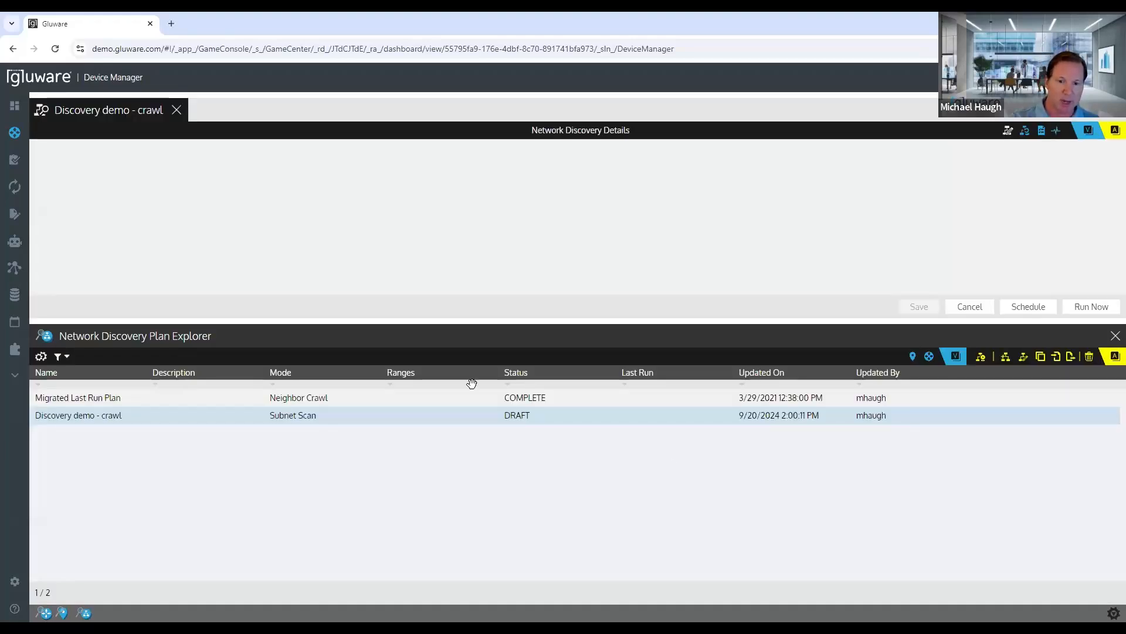
# Step: Set the discovery plan's mode to Neighbor Crawl and enlarge the Network Discovery Details pane
pyautogui.moveTo(452, 324); pyautogui.dragTo(448, 464)
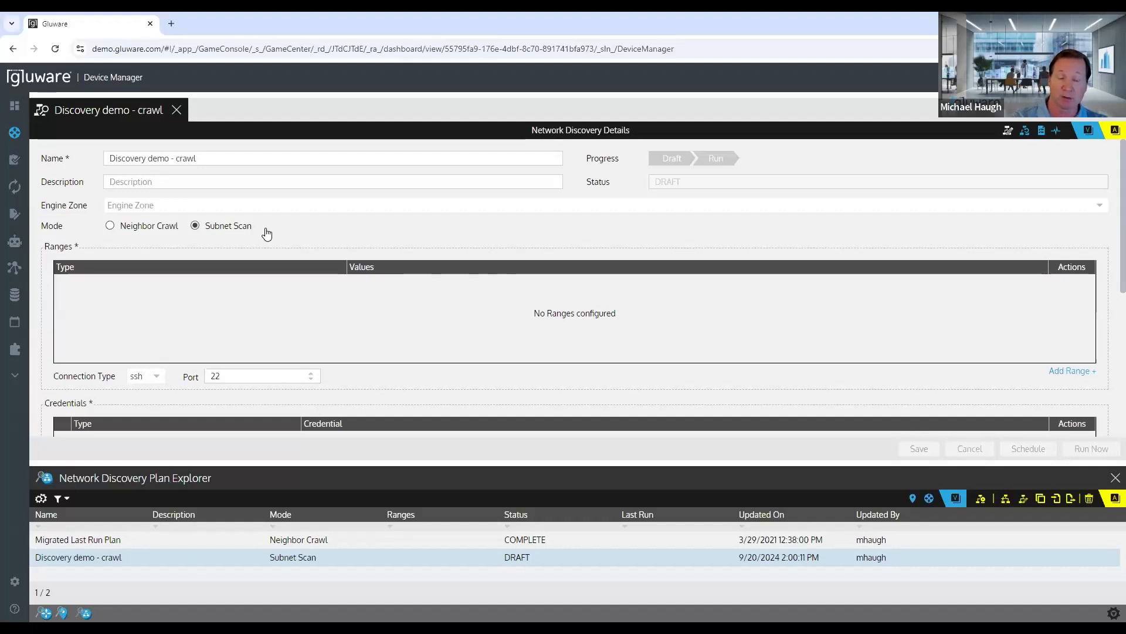
pyautogui.click(110, 226)
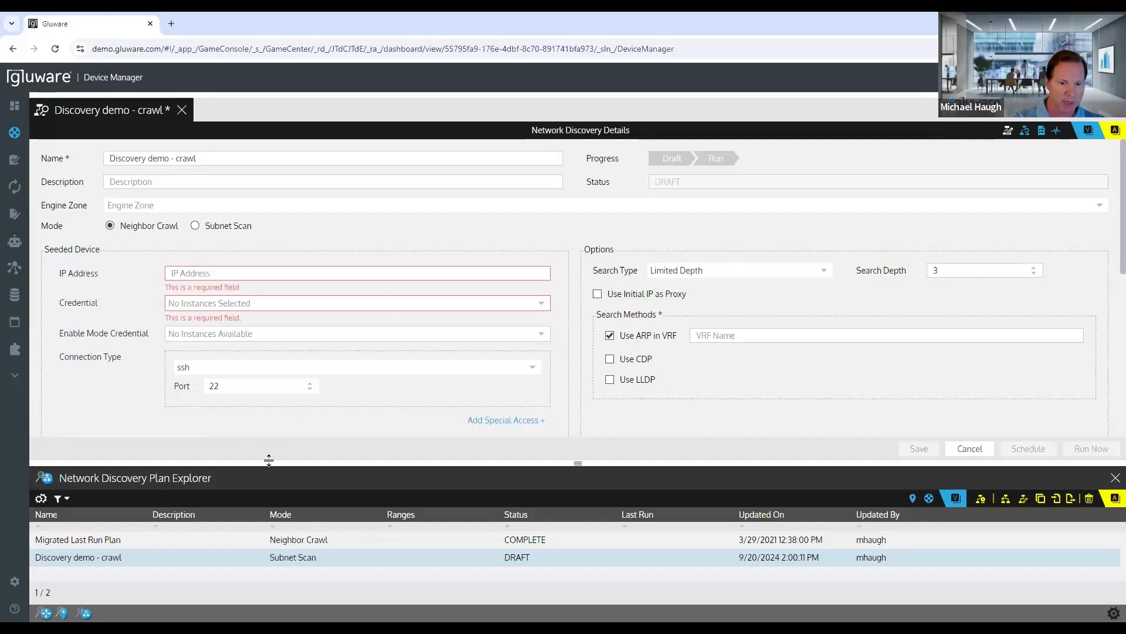
pyautogui.moveTo(274, 458); pyautogui.dragTo(281, 517)
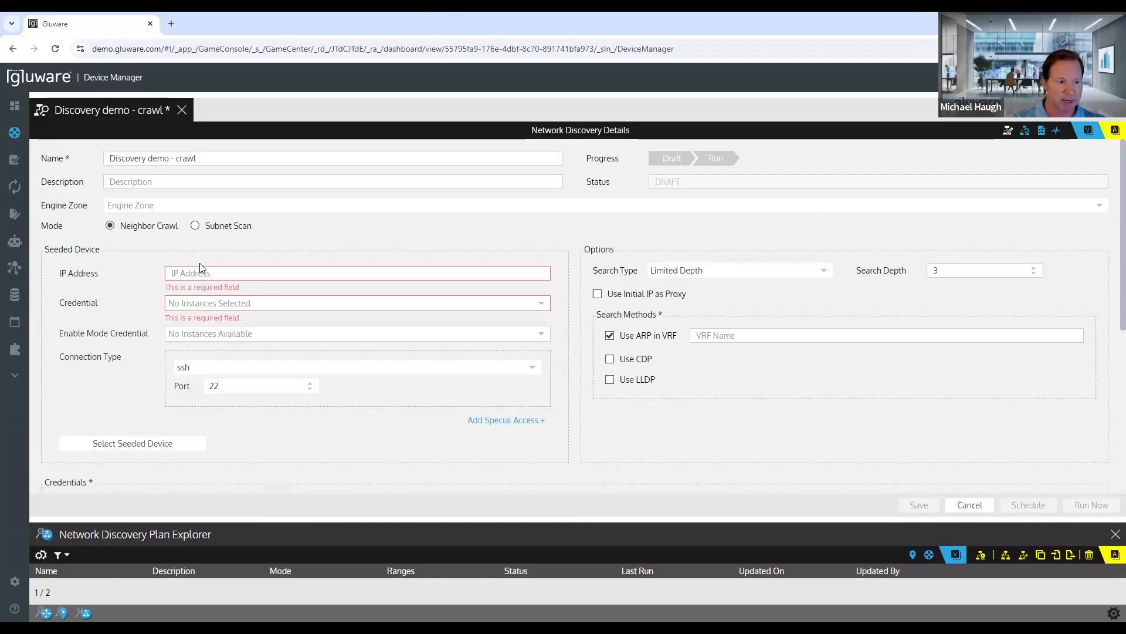
# Step: Choose the existing device POD-2-HUB-1 as the plan's seeded device
pyautogui.click(116, 444)
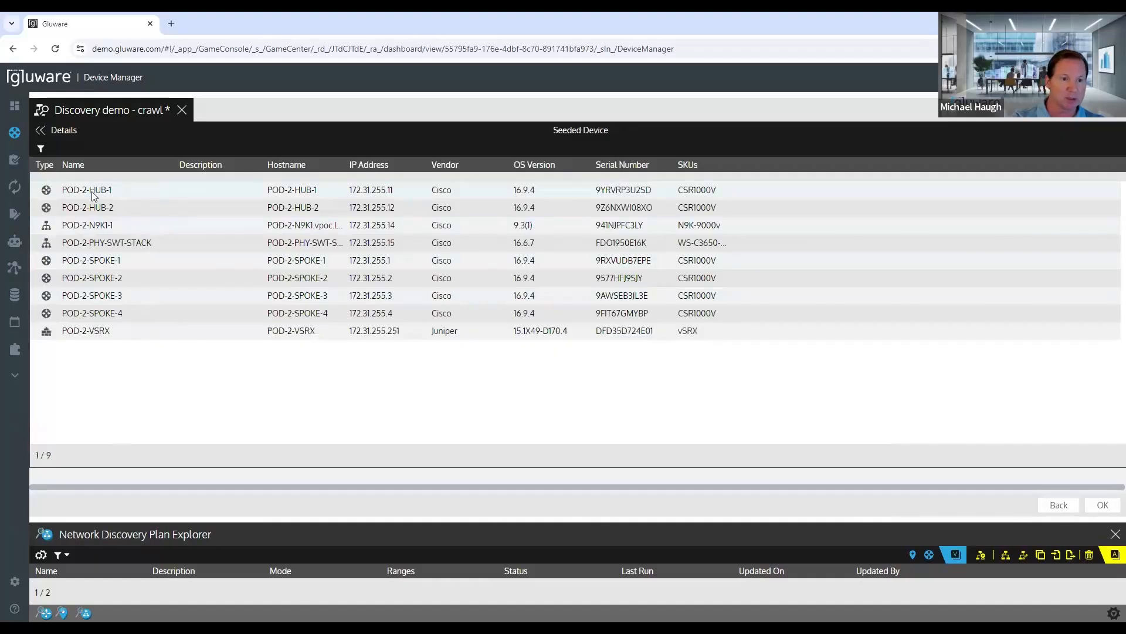
pyautogui.click(93, 195)
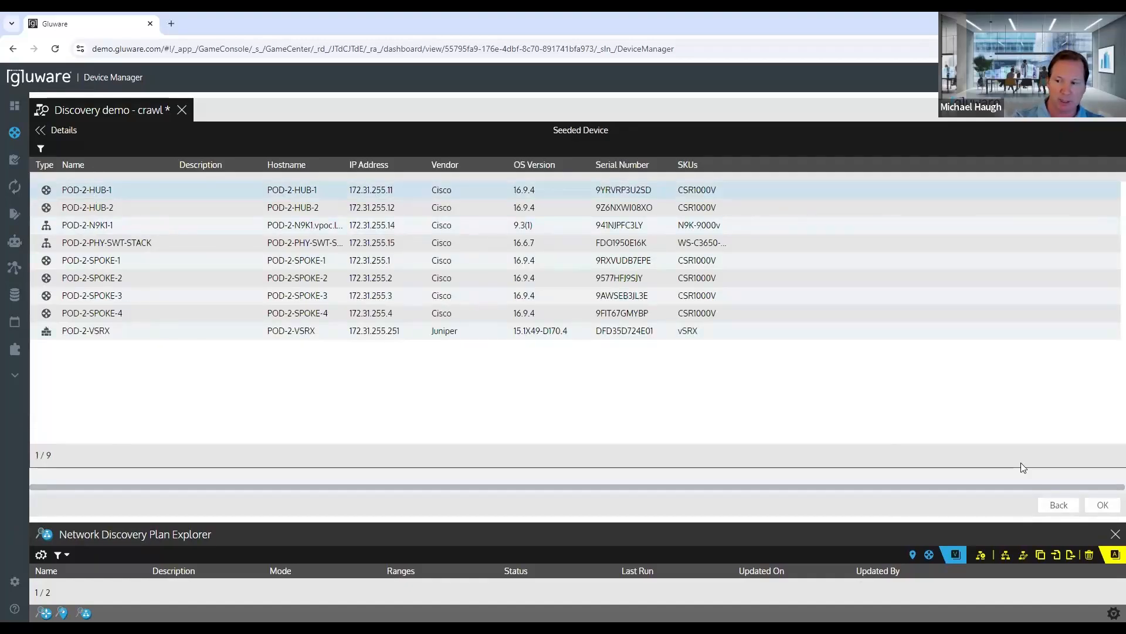
pyautogui.click(1097, 508)
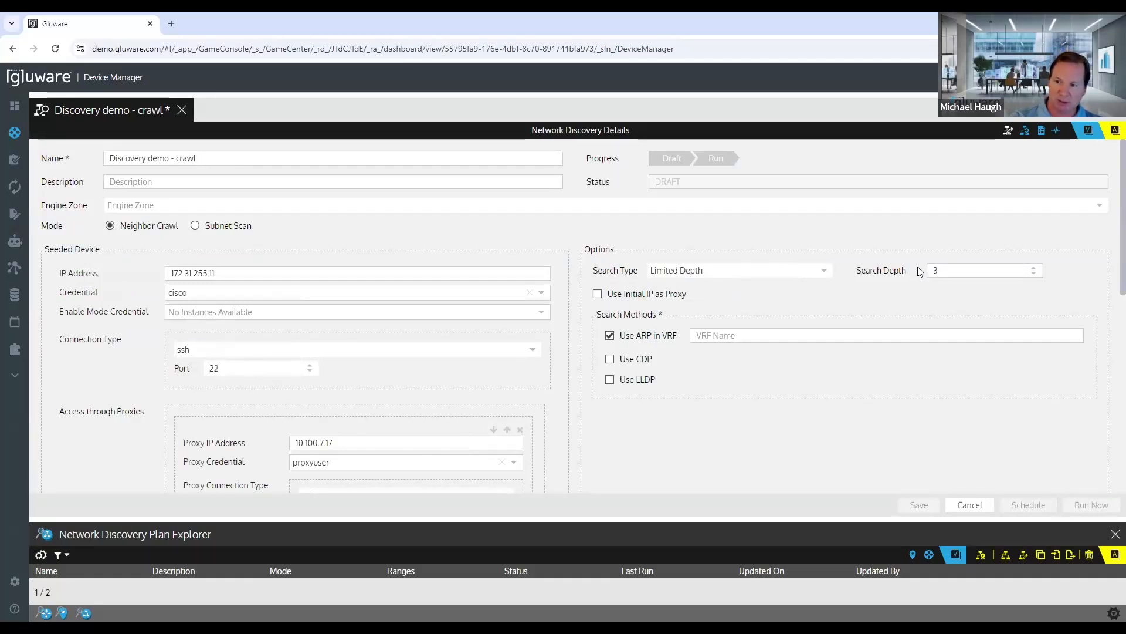
# Step: Review the search type choices, keep Limited Depth, and enable Use Initial IP as Proxy for the crawl
pyautogui.click(825, 271)
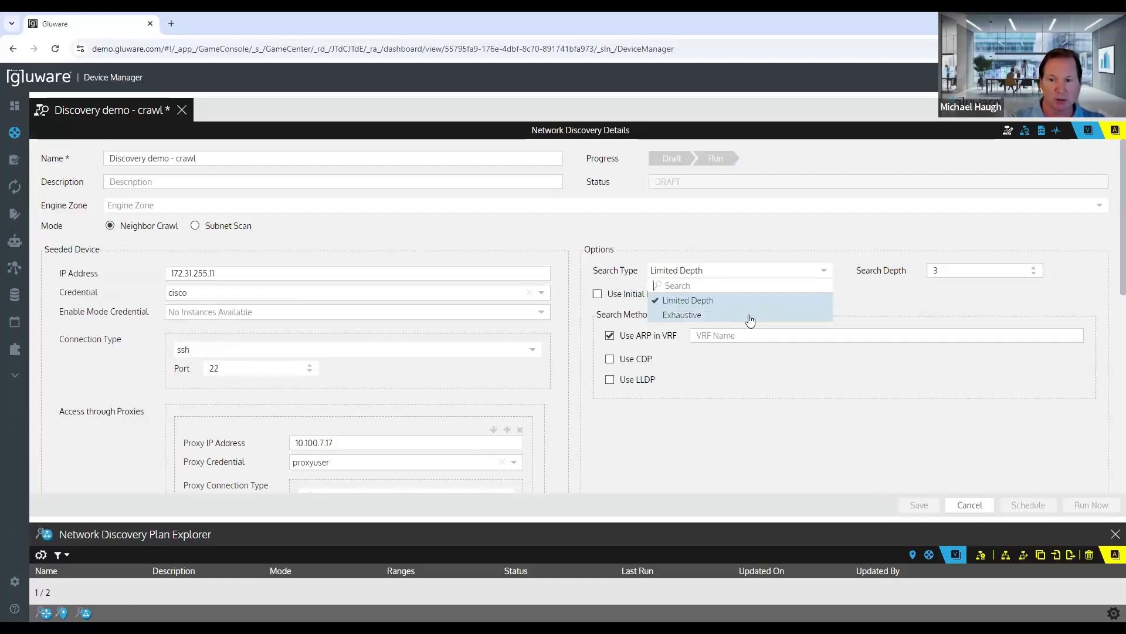
pyautogui.click(841, 290)
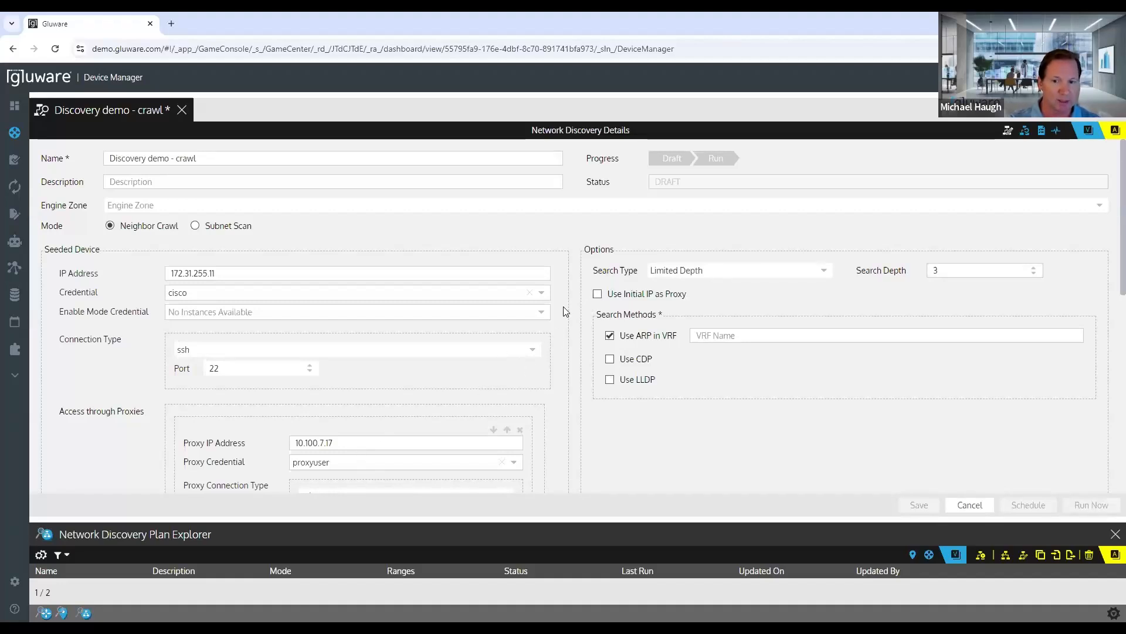
pyautogui.click(597, 295)
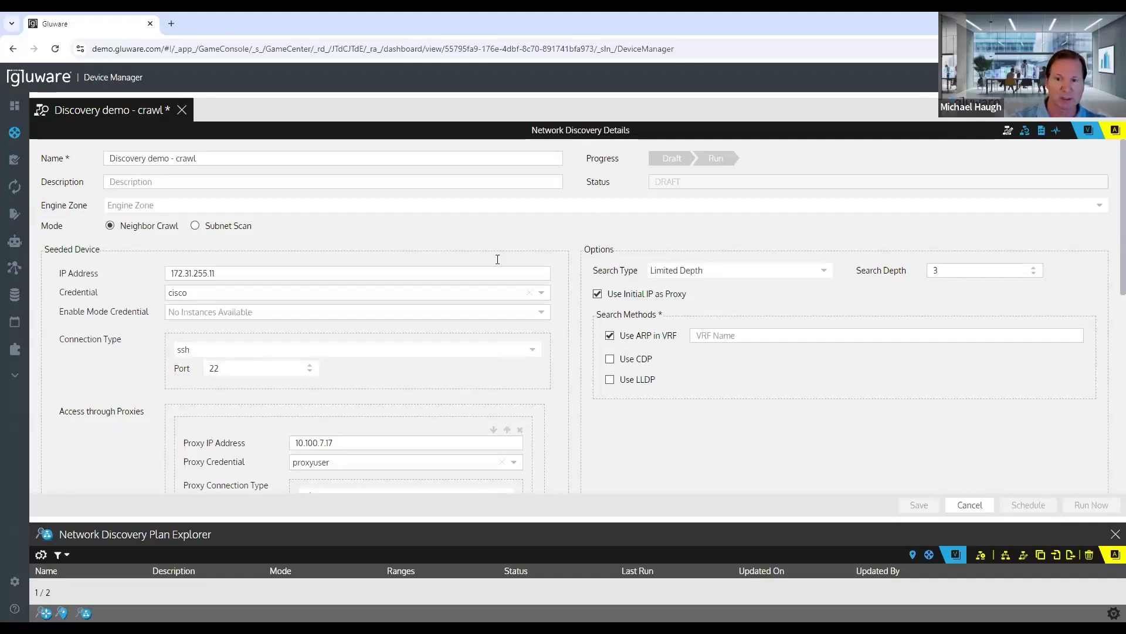
pyautogui.scroll(-3, 555, 334)
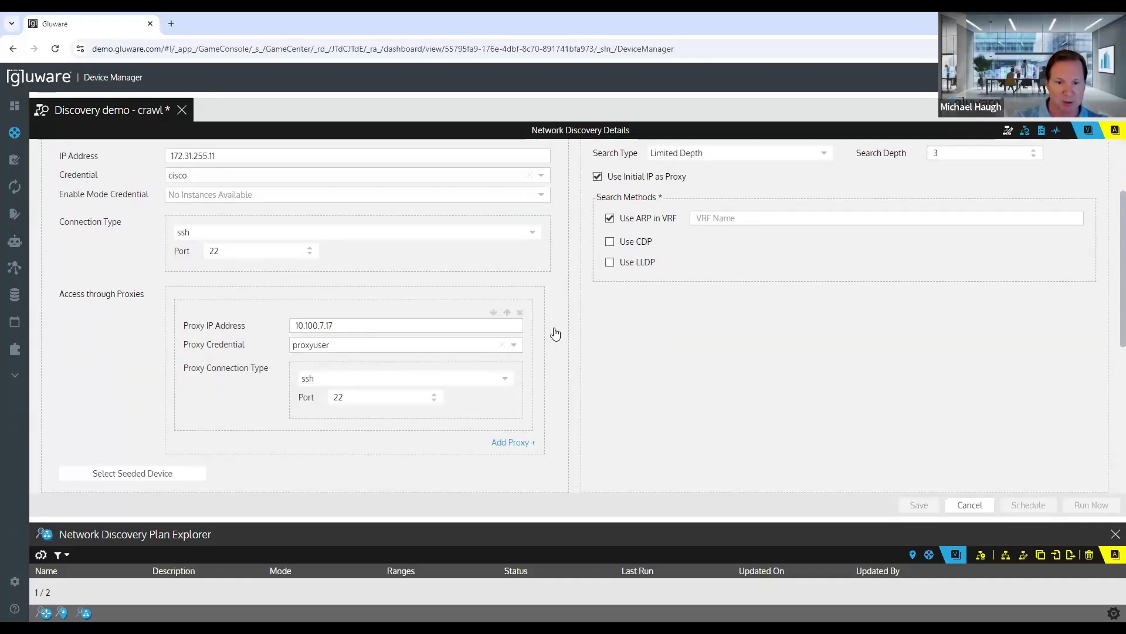
pyautogui.scroll(3, 555, 333)
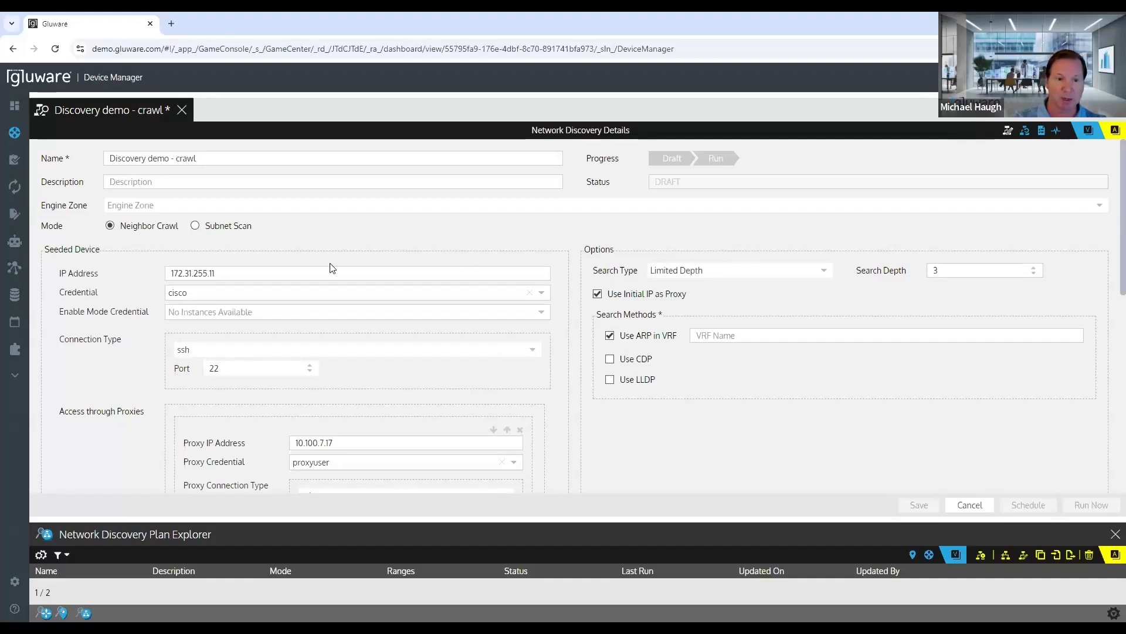
pyautogui.moveTo(222, 156); pyautogui.dragTo(88, 158)
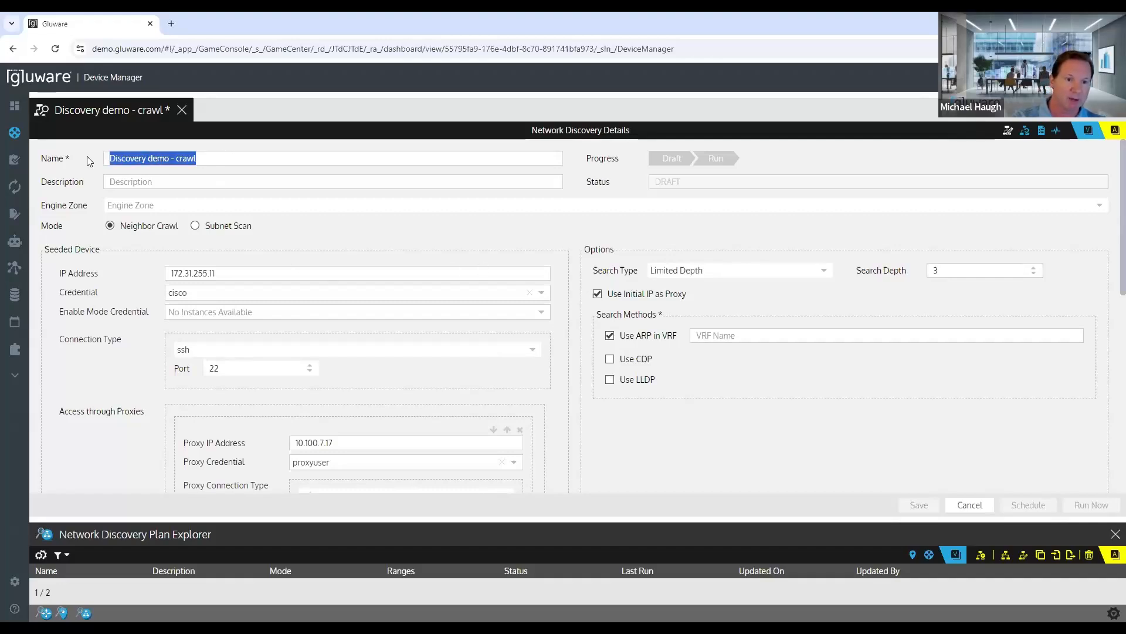
pyautogui.click(174, 183)
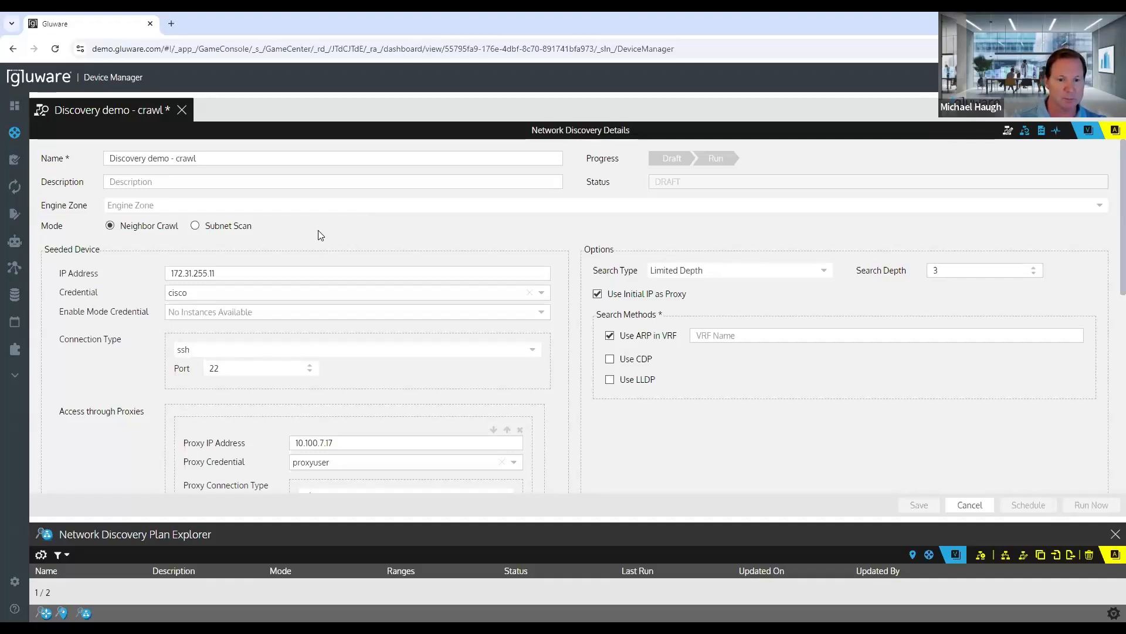
# Step: Add a credential of type Login using the stored credential cisco to the discovery plan
pyautogui.scroll(-3, 320, 234)
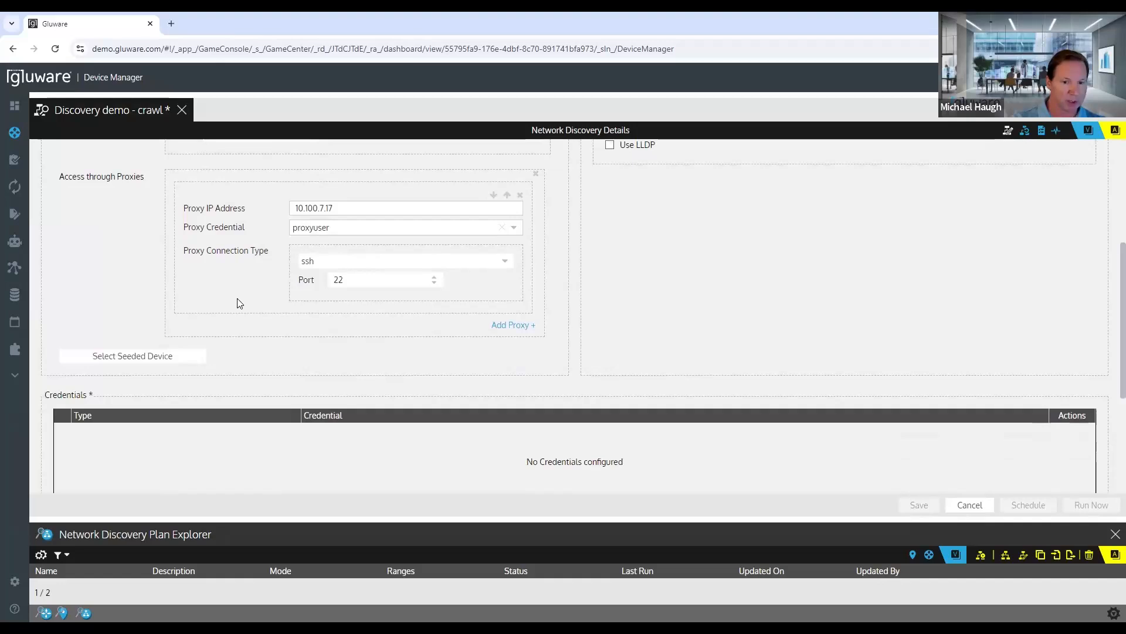
pyautogui.scroll(-2, 352, 326)
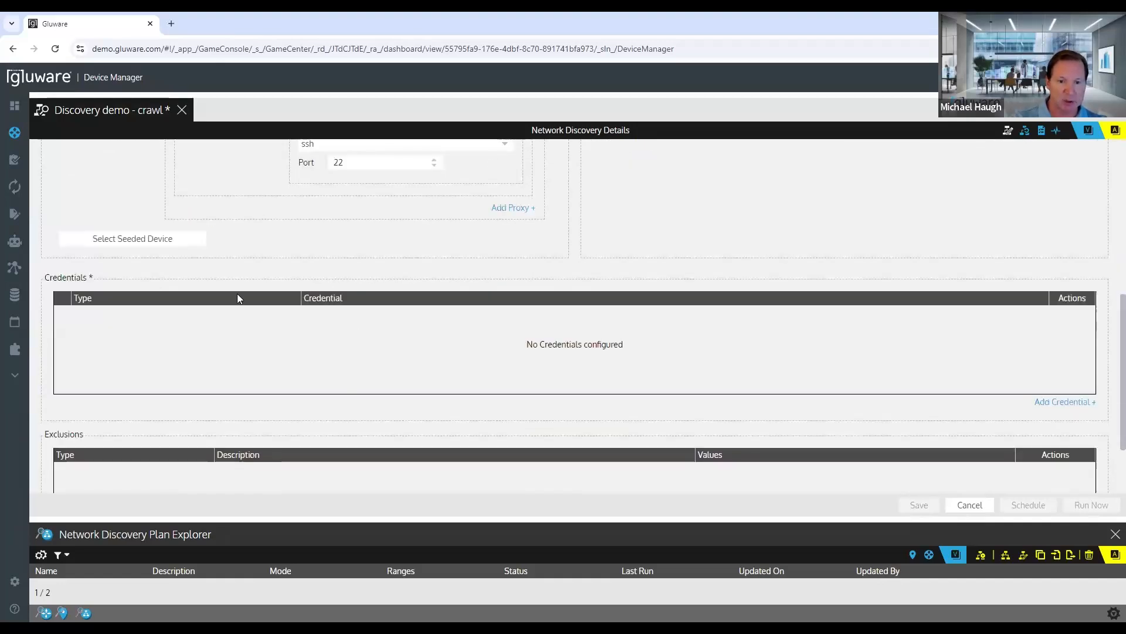
pyautogui.click(1048, 402)
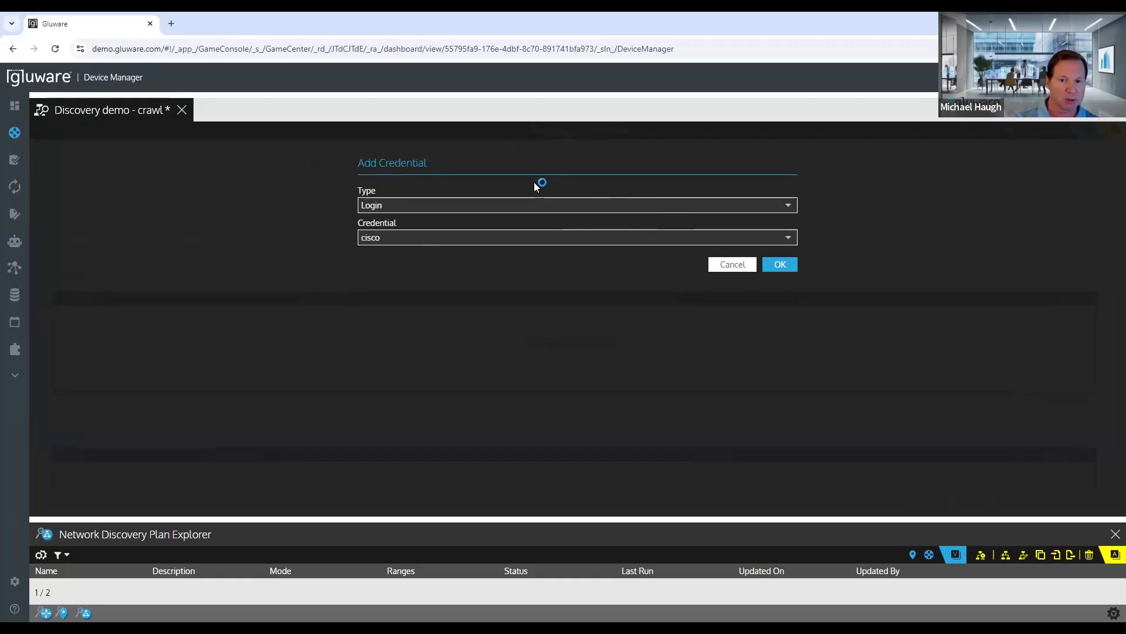
pyautogui.click(791, 206)
pyautogui.click(844, 187)
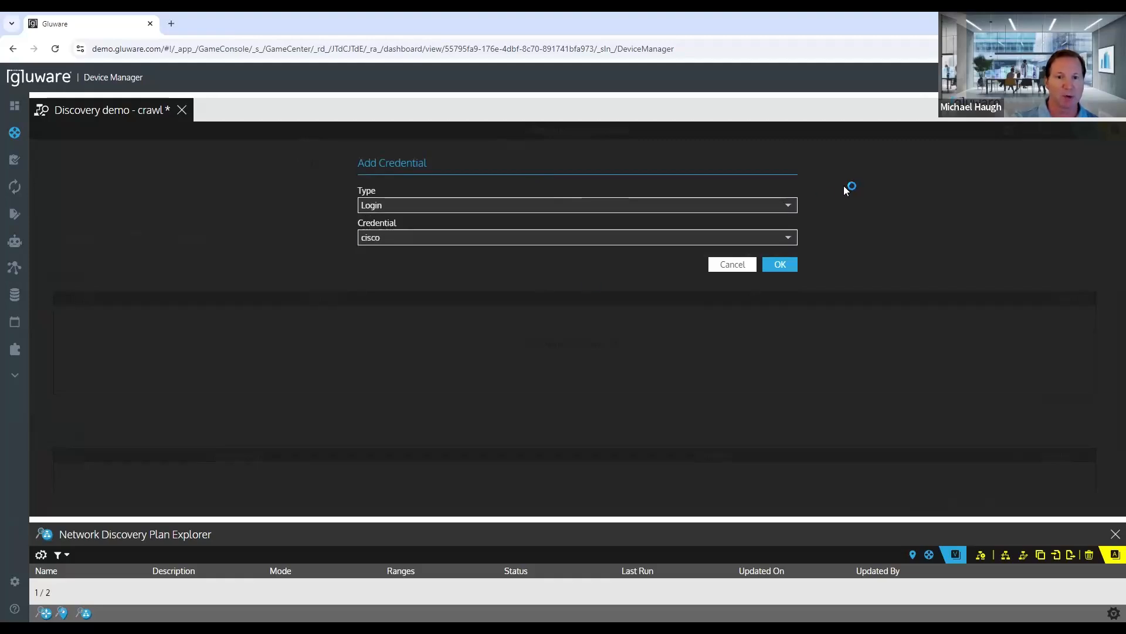
pyautogui.click(796, 238)
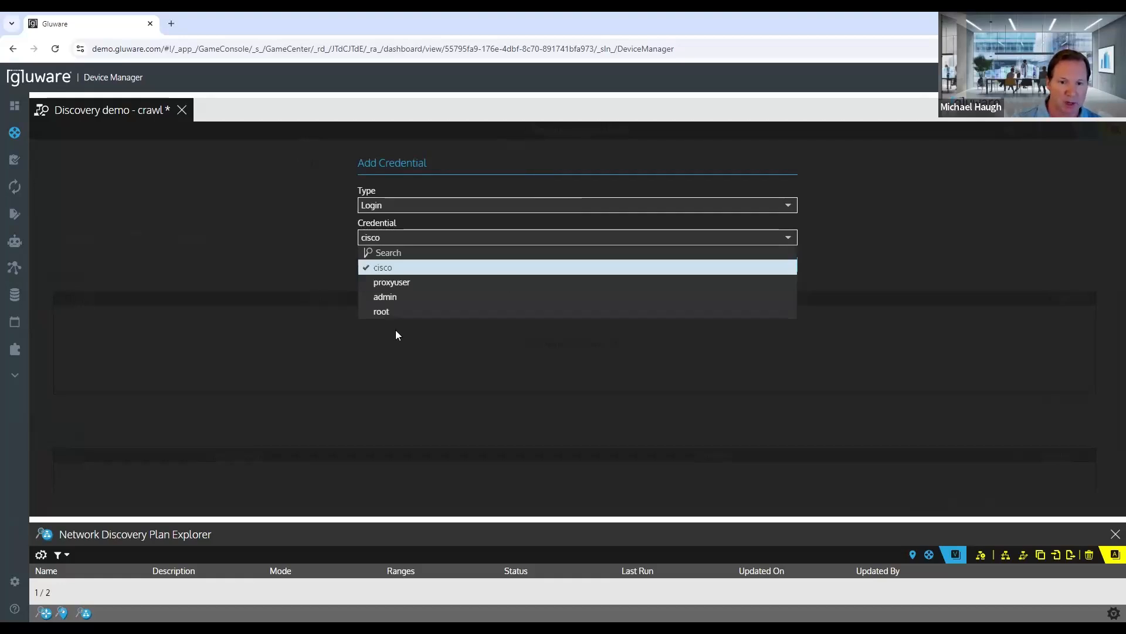
pyautogui.click(836, 238)
pyautogui.click(24, 581)
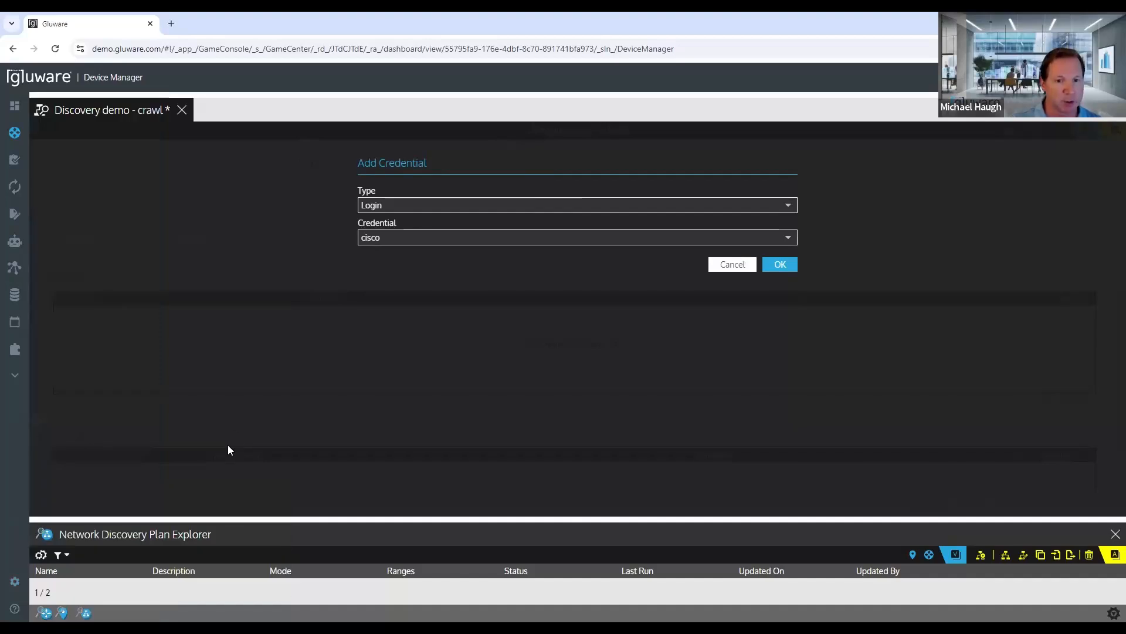
pyautogui.click(781, 264)
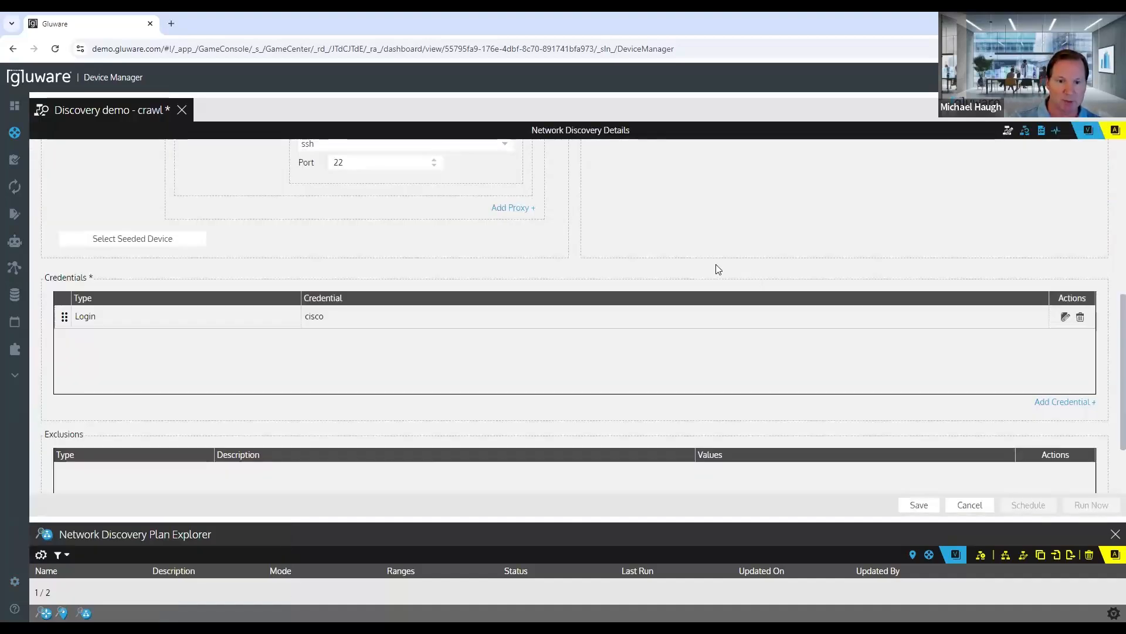
# Step: Review the exclusion types offered for the discovery plan and leave without adding an exclusion
pyautogui.scroll(-2, 460, 362)
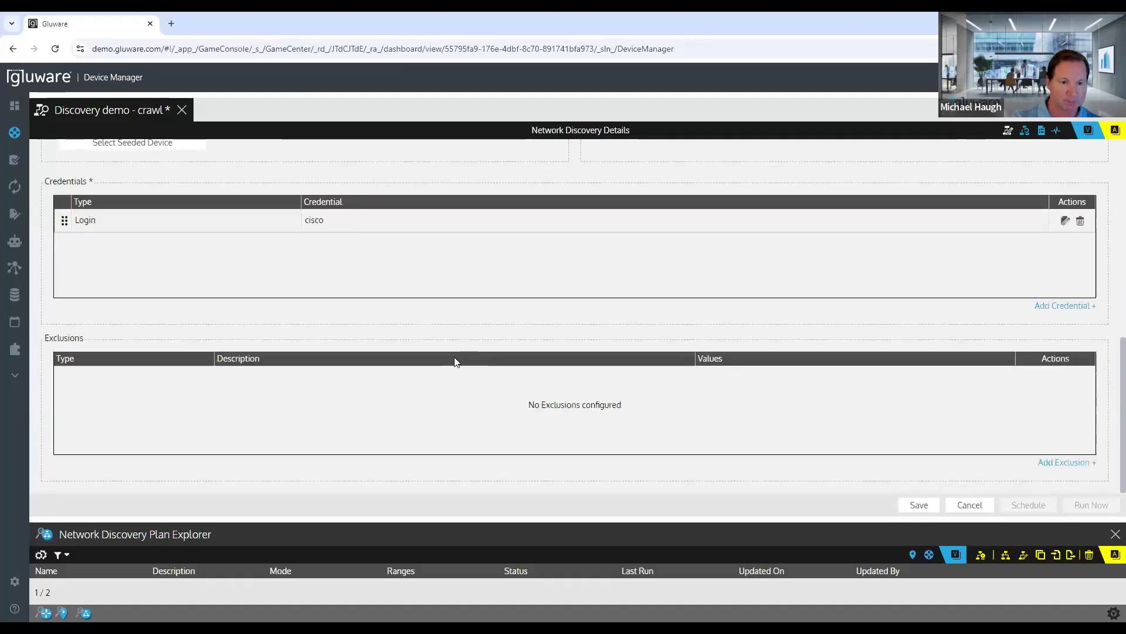
pyautogui.click(1045, 463)
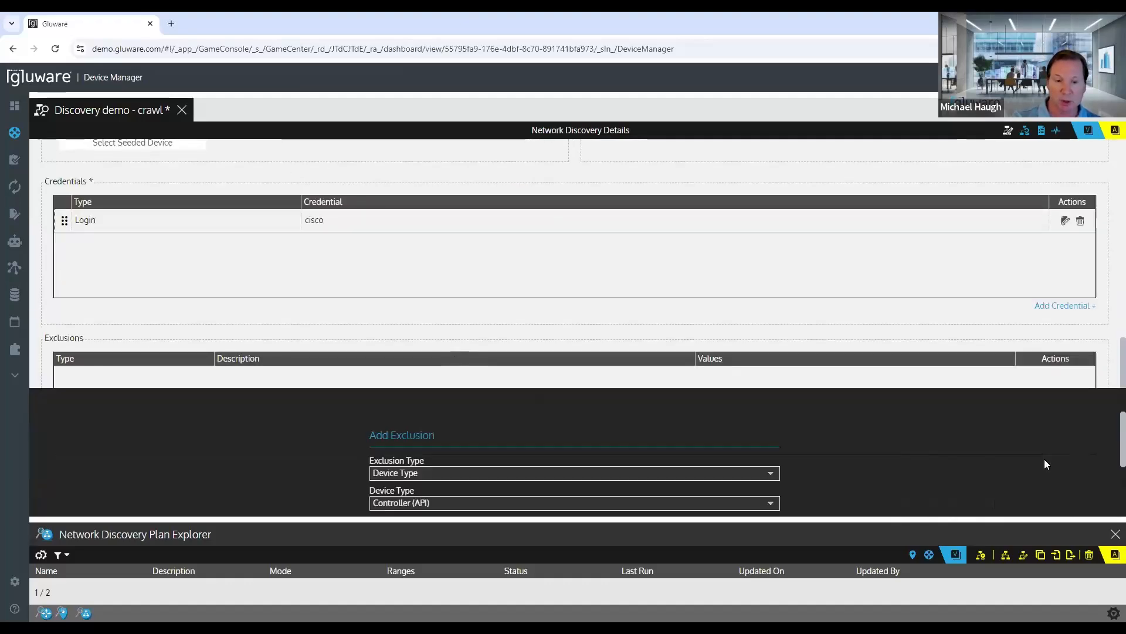
pyautogui.click(523, 212)
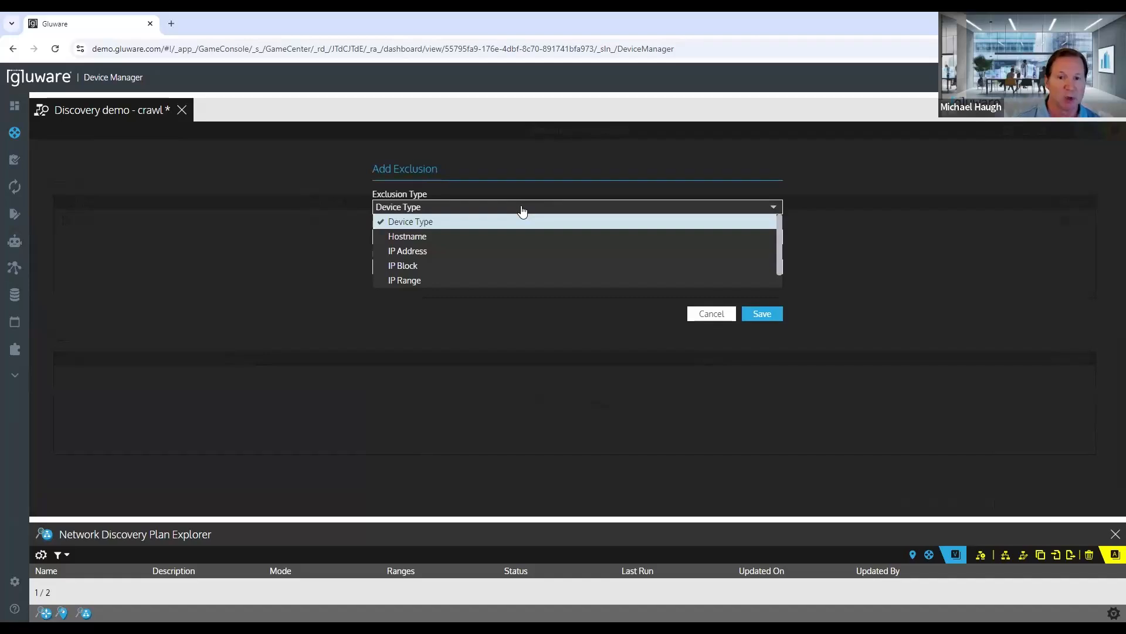
pyautogui.scroll(-1, 578, 280)
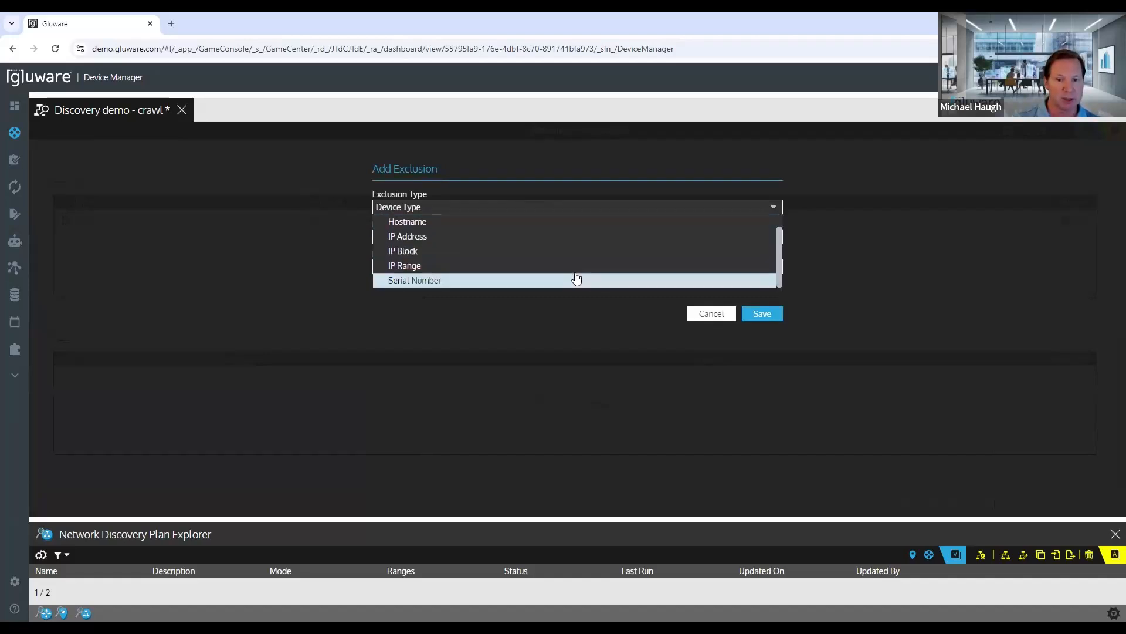
pyautogui.scroll(1, 577, 279)
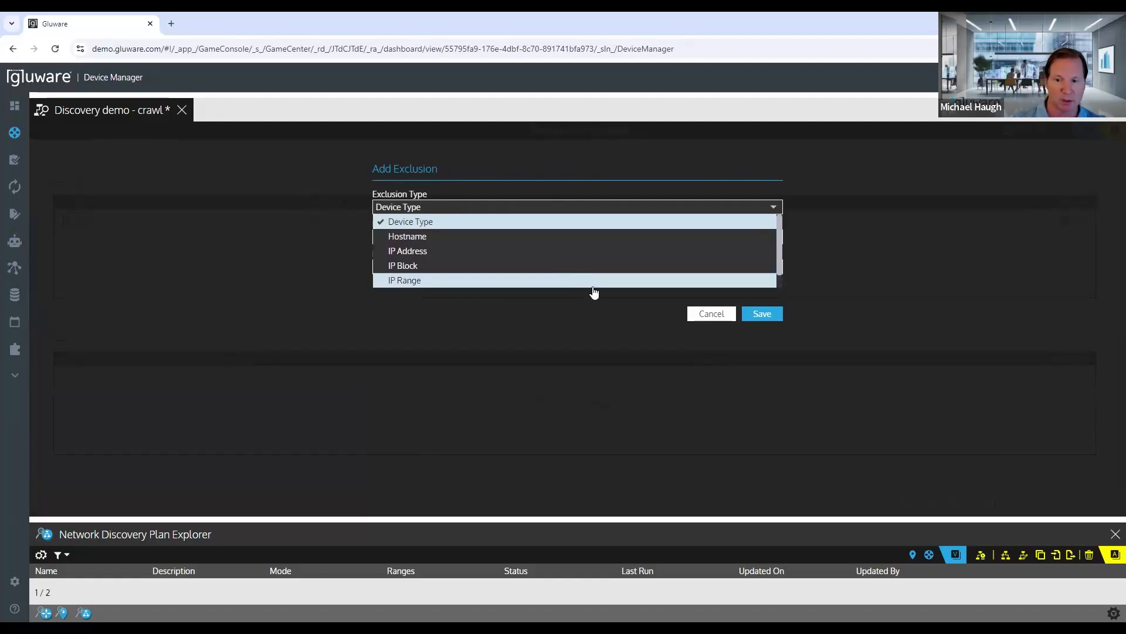
pyautogui.click(712, 314)
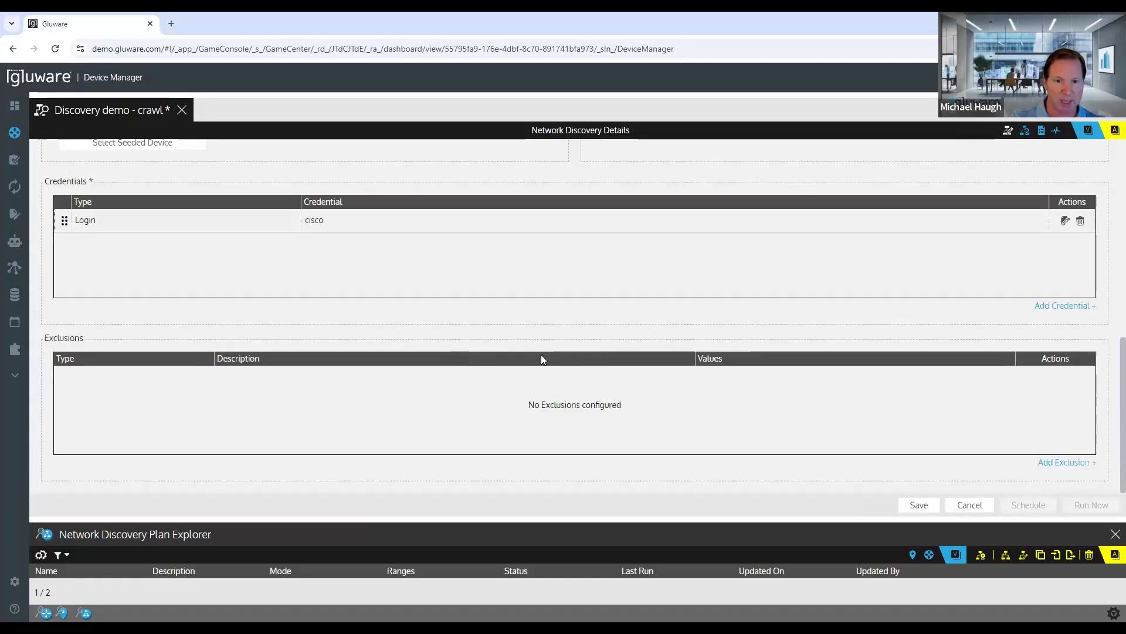
# Step: Check the plan's settings, save the Discovery demo - crawl plan, and run it immediately
pyautogui.scroll(10, 541, 355)
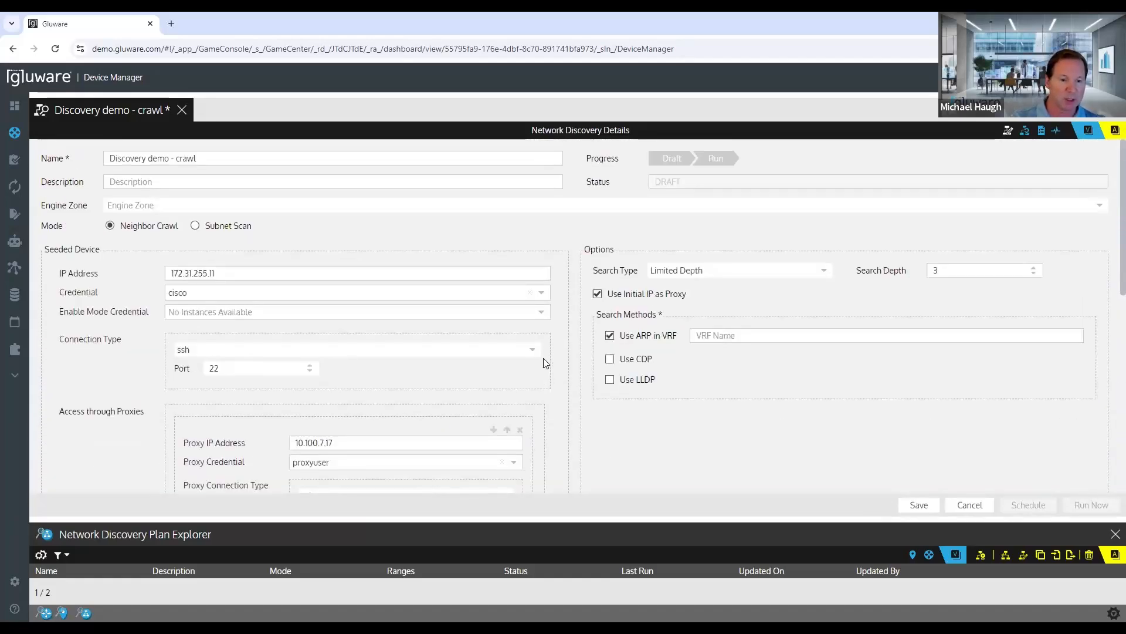
pyautogui.scroll(-5, 541, 359)
pyautogui.scroll(5, 542, 361)
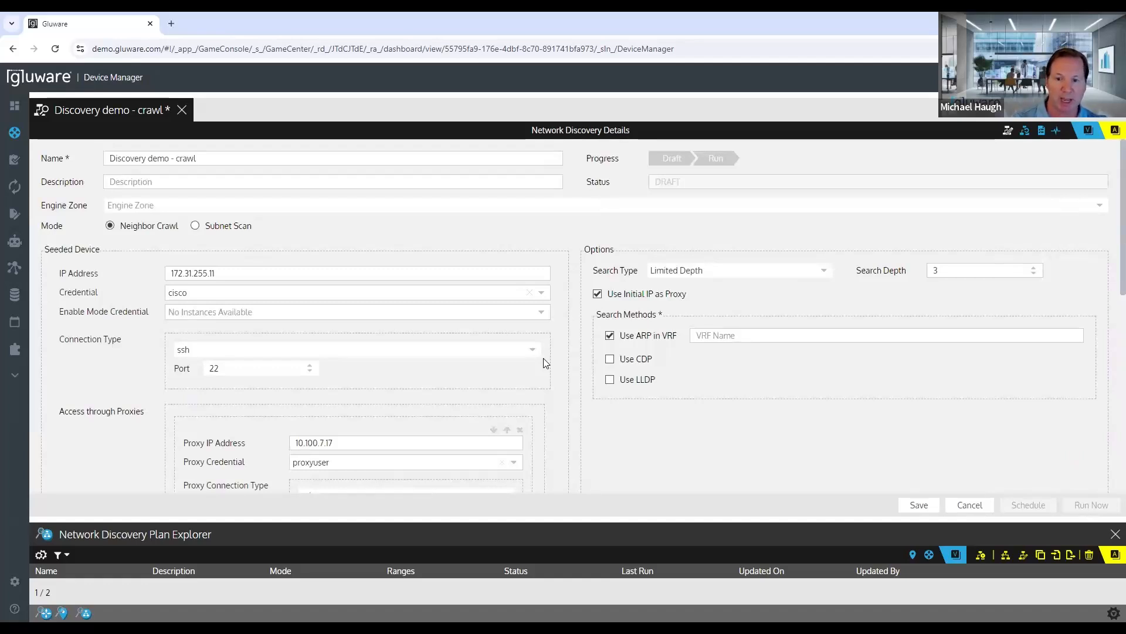
pyautogui.click(916, 504)
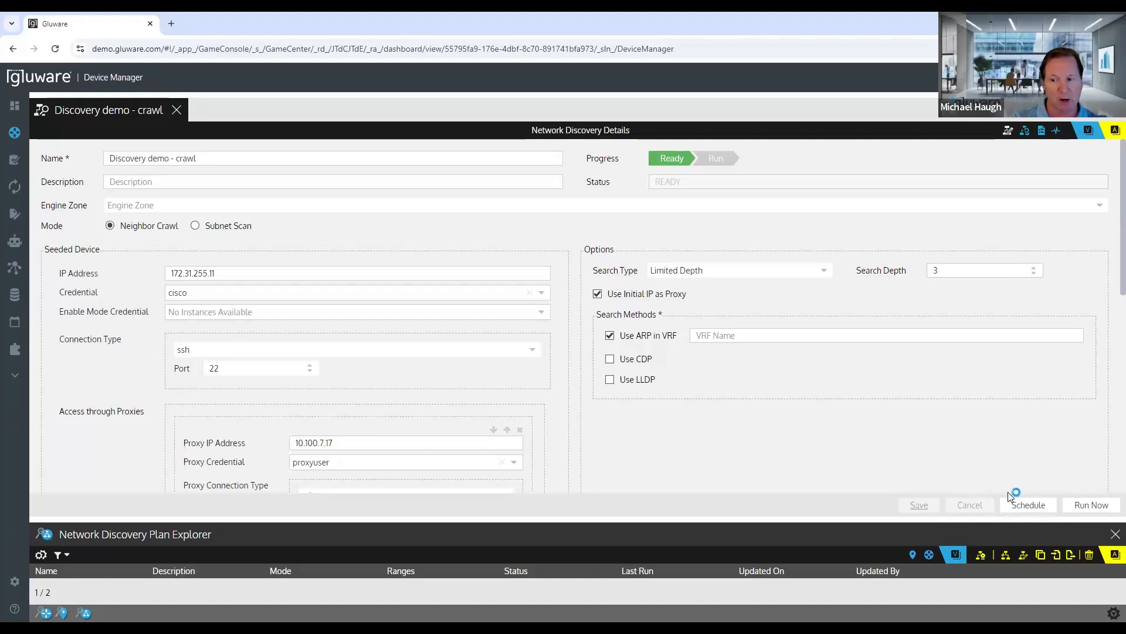
pyautogui.click(1073, 508)
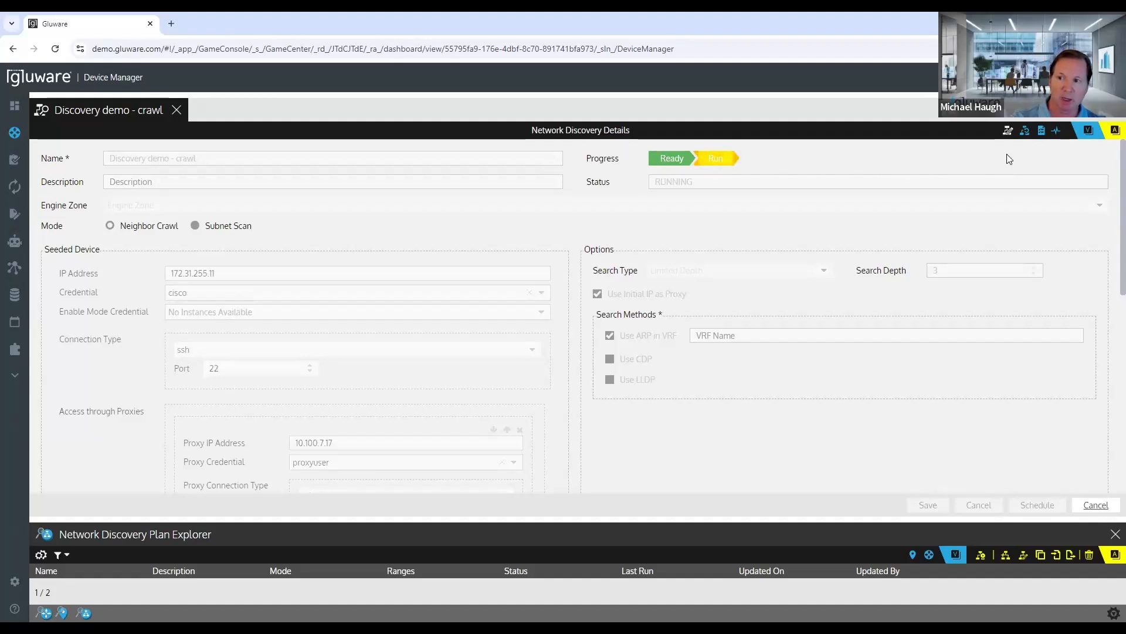
# Step: Open the plan's discovery results and examine the status, inventory and neighbor details for each device
pyautogui.click(1041, 133)
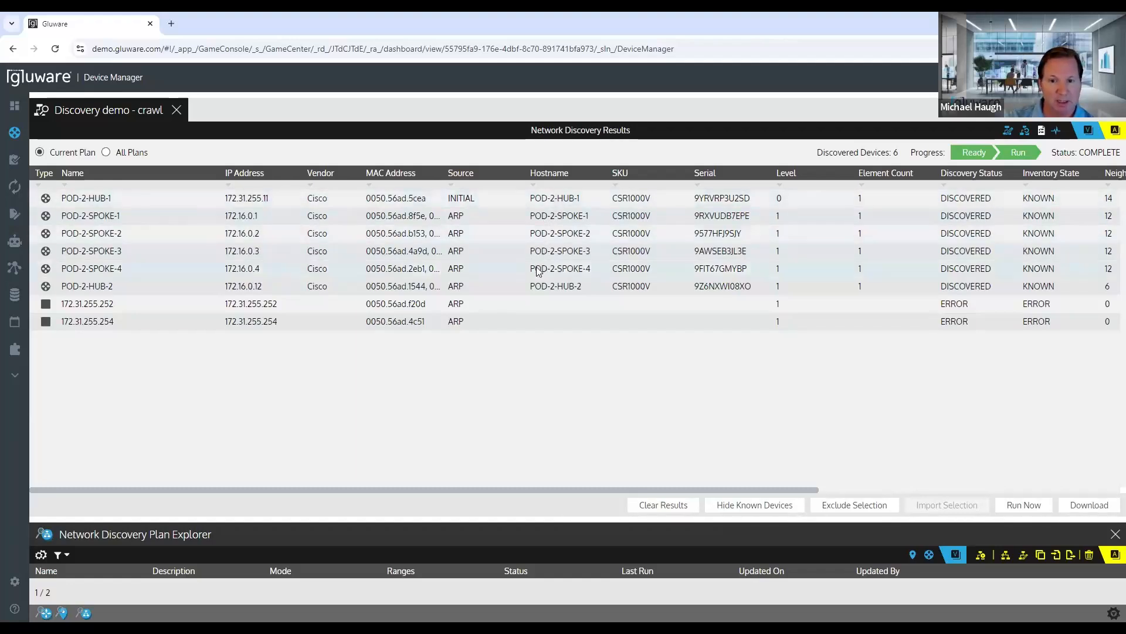
pyautogui.moveTo(510, 489); pyautogui.dragTo(724, 504)
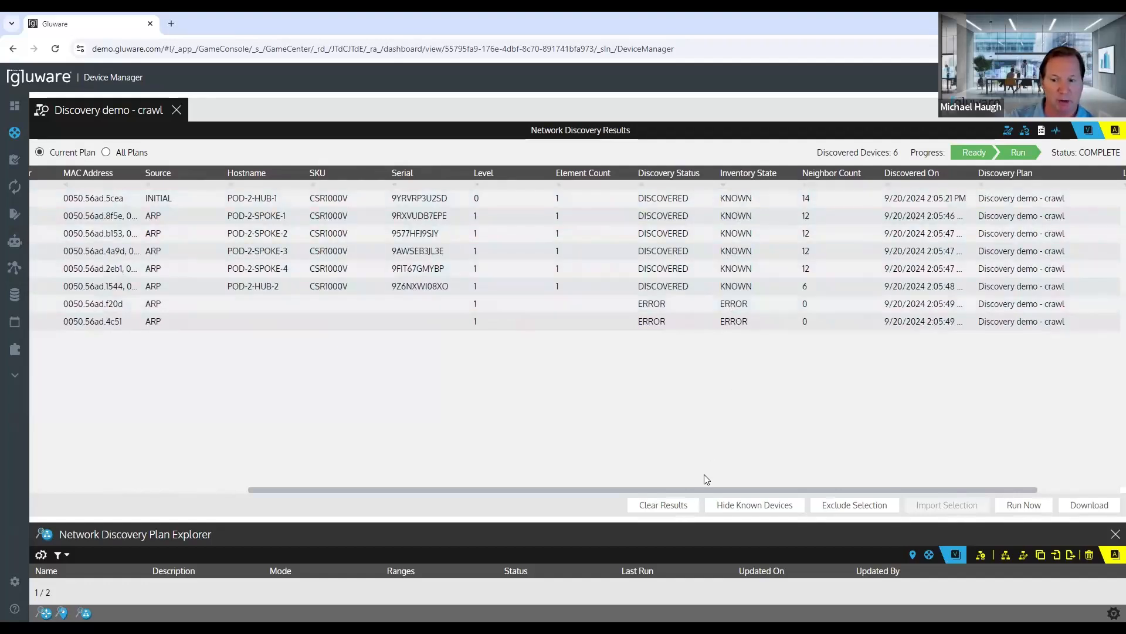
pyautogui.moveTo(700, 488); pyautogui.dragTo(460, 473)
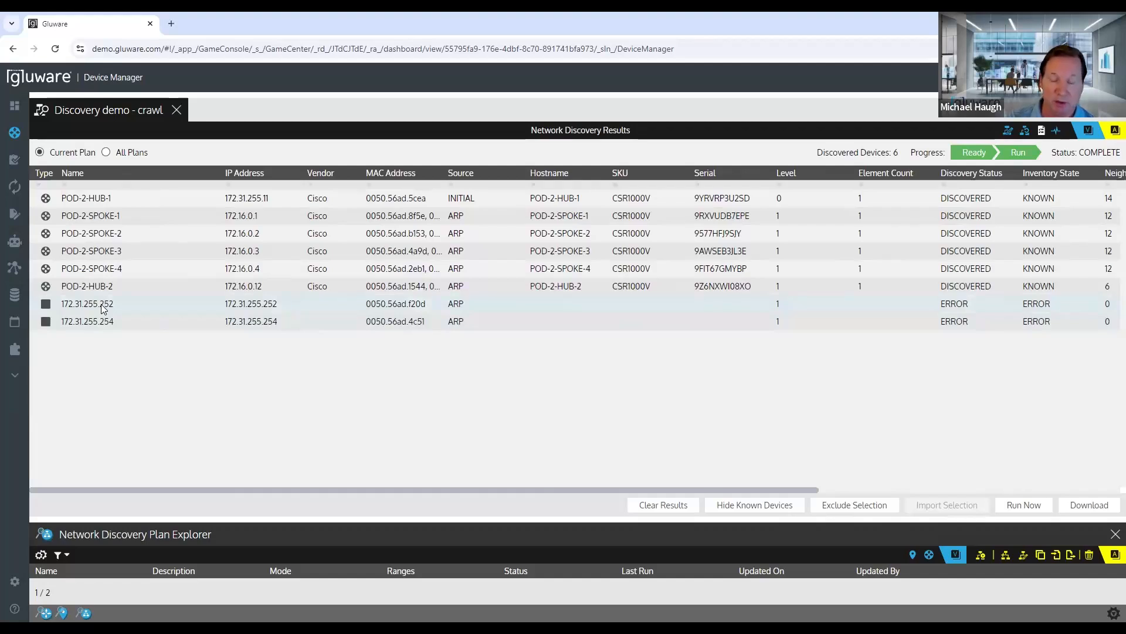
# Step: Inspect the discovery log of 172.31.255.252 for its connection attempt and return to the results
pyautogui.moveTo(385, 489); pyautogui.dragTo(751, 499)
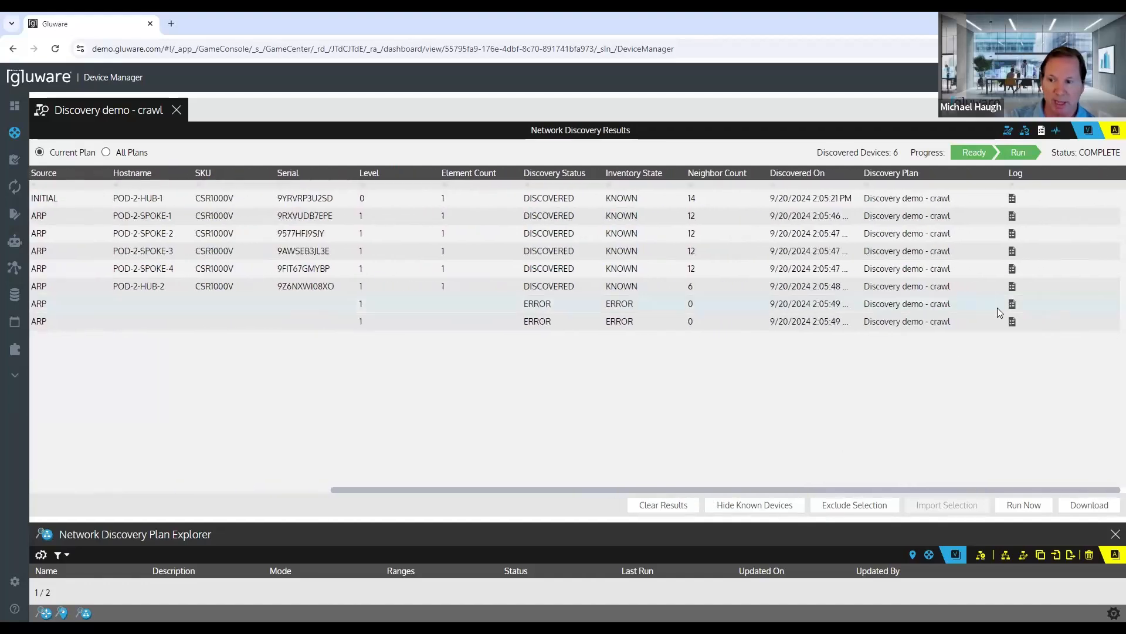
pyautogui.click(1012, 304)
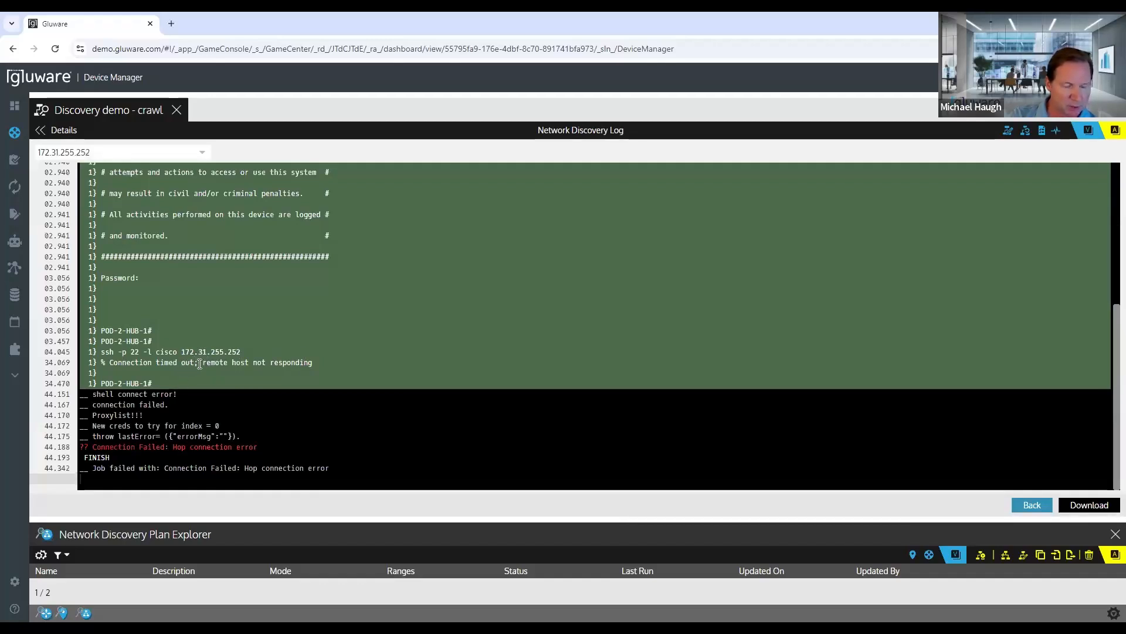
pyautogui.moveTo(201, 363); pyautogui.dragTo(349, 364)
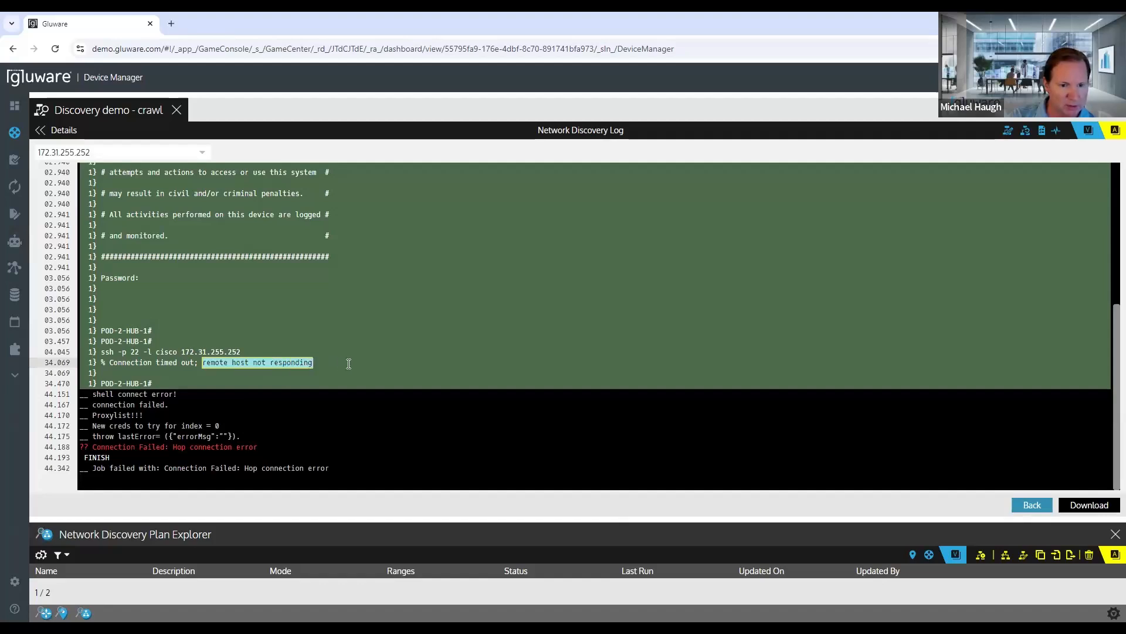
pyautogui.click(375, 384)
pyautogui.click(351, 414)
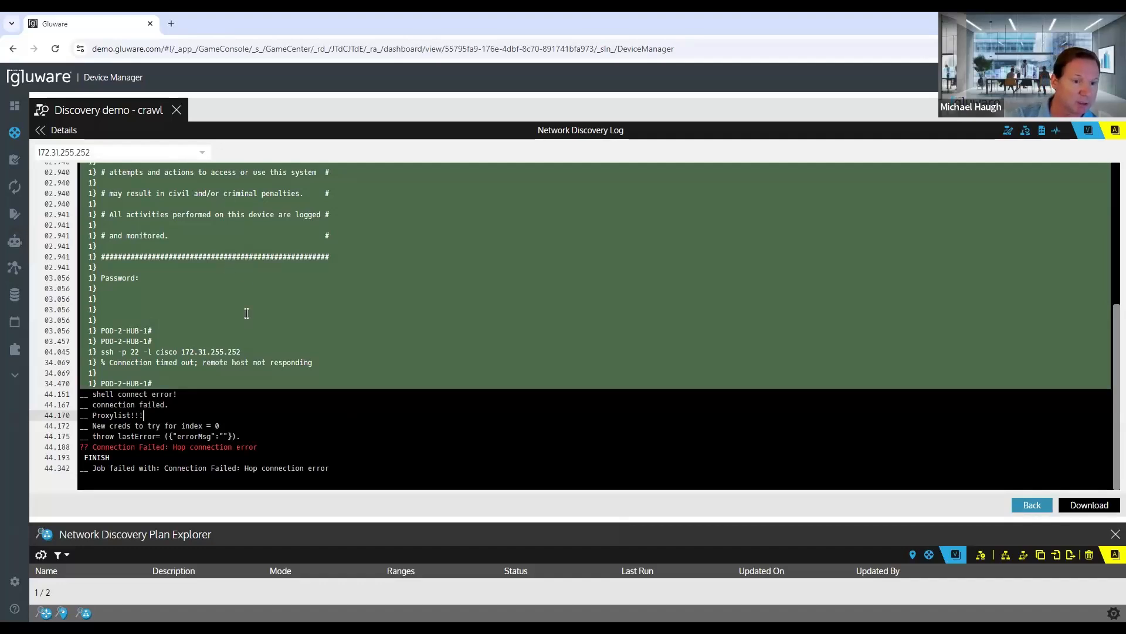
pyautogui.click(66, 131)
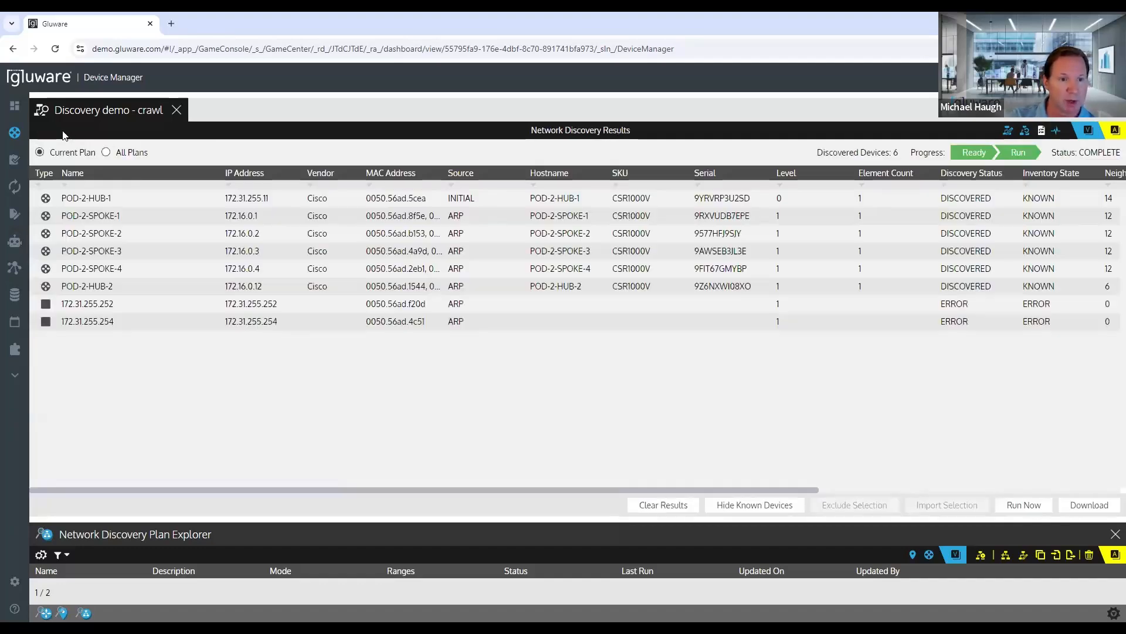
# Step: Inspect the discovery log of 172.31.255.254 for its login attempt and return to the results
pyautogui.moveTo(630, 489); pyautogui.dragTo(897, 477)
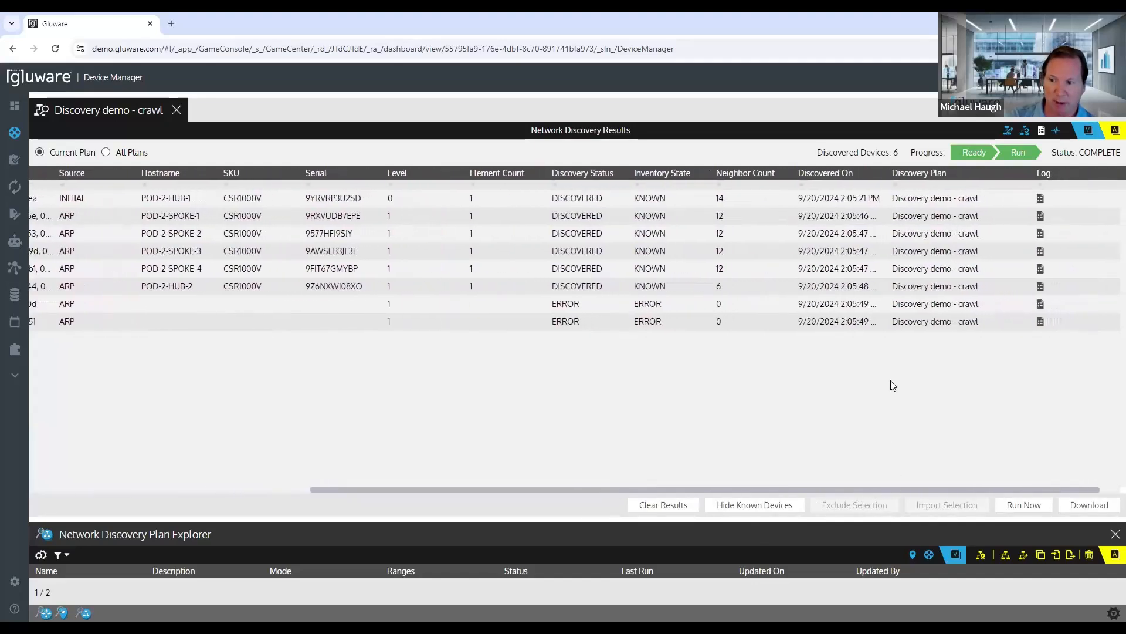
pyautogui.click(1041, 322)
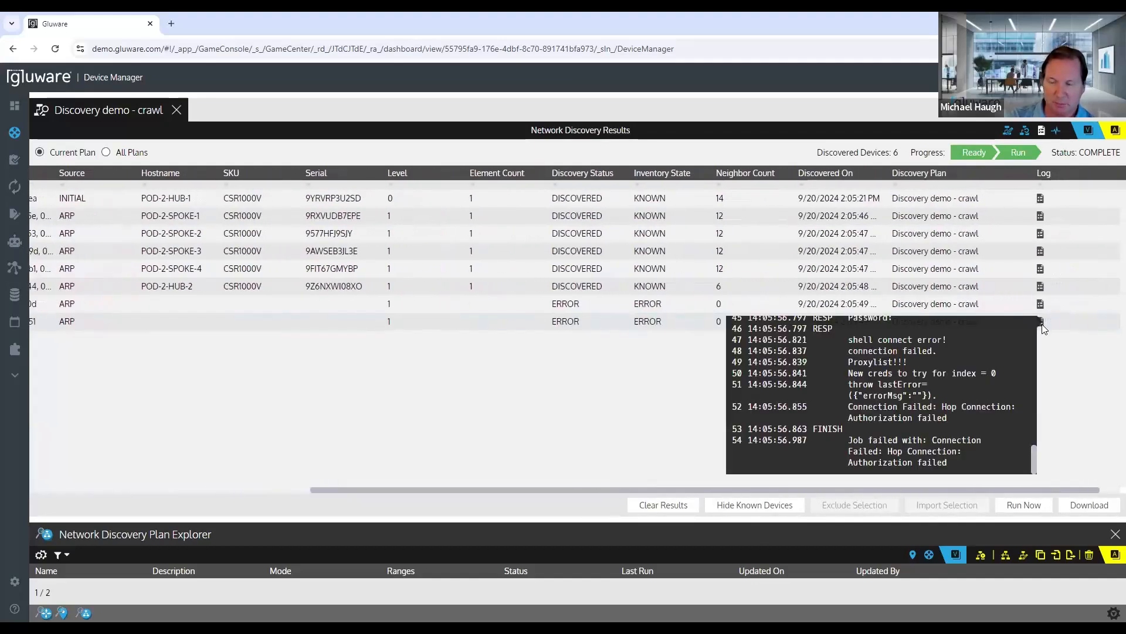
pyautogui.click(1041, 322)
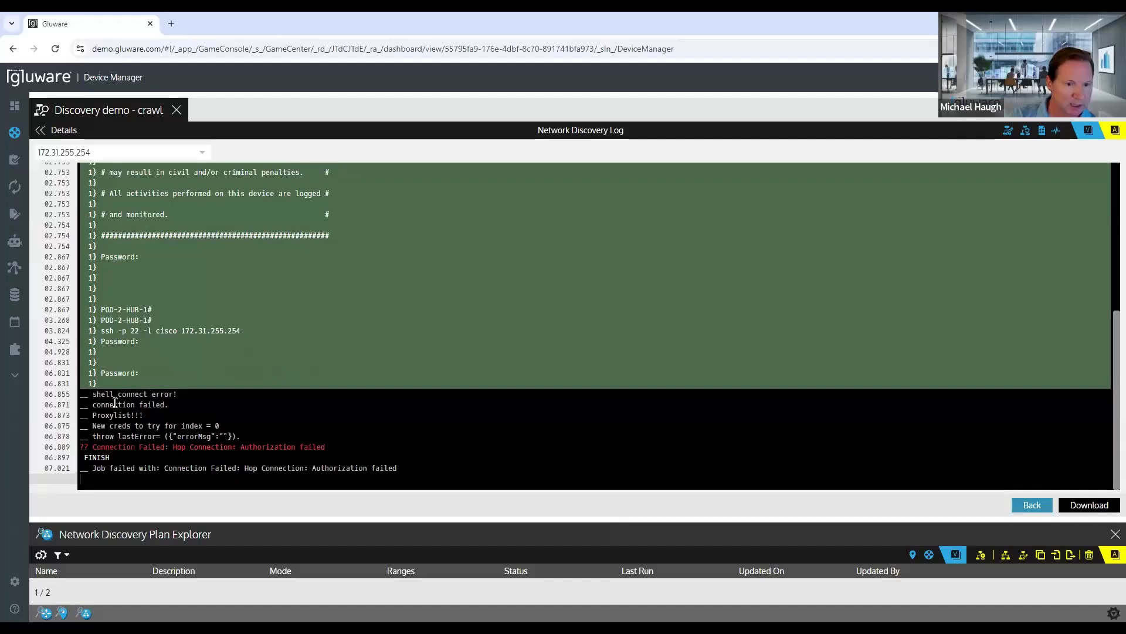
pyautogui.moveTo(100, 404); pyautogui.dragTo(169, 405)
pyautogui.click(293, 428)
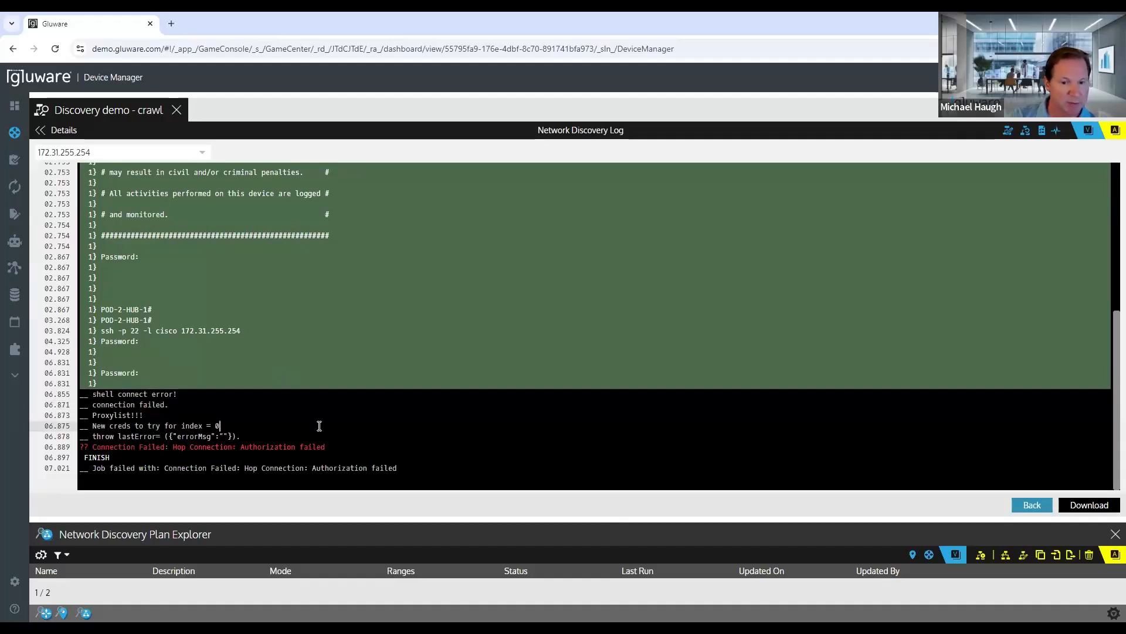
pyautogui.moveTo(311, 467); pyautogui.dragTo(436, 466)
pyautogui.click(437, 458)
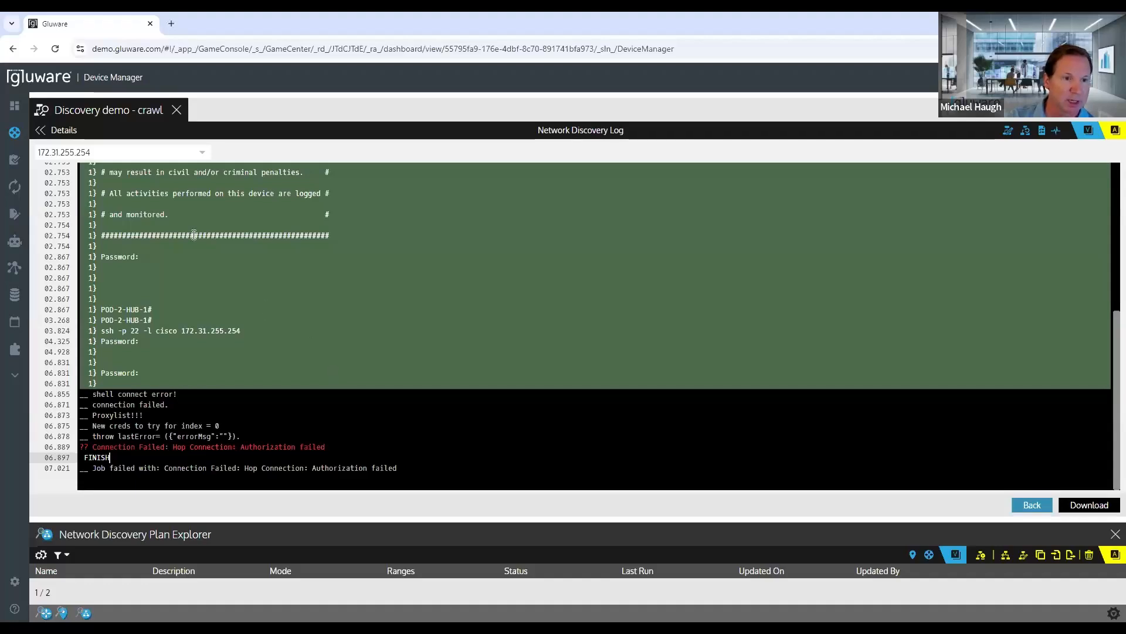
pyautogui.click(53, 131)
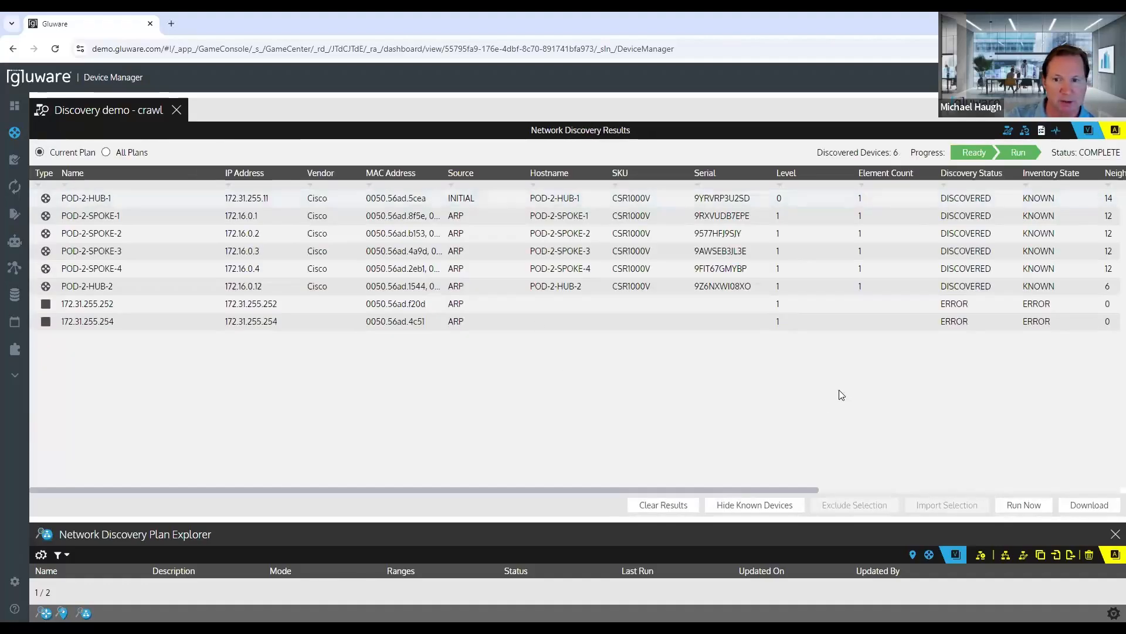
# Step: Review the run's execution summary and read its execution log through to the end, and view the plan's activities
pyautogui.moveTo(381, 488); pyautogui.dragTo(683, 486)
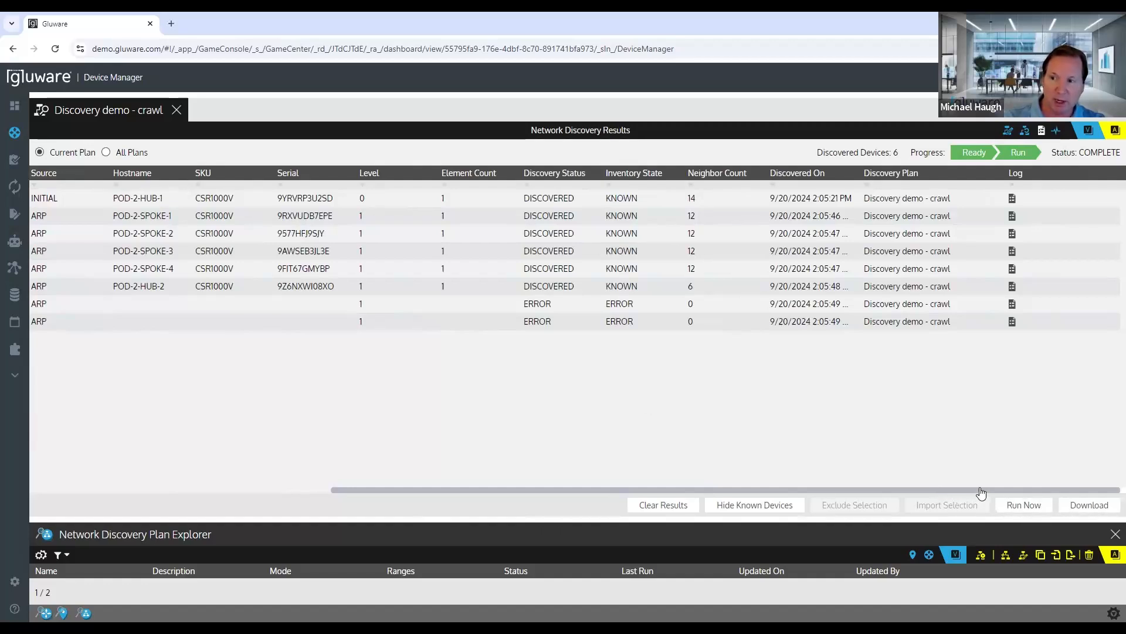
pyautogui.click(1025, 131)
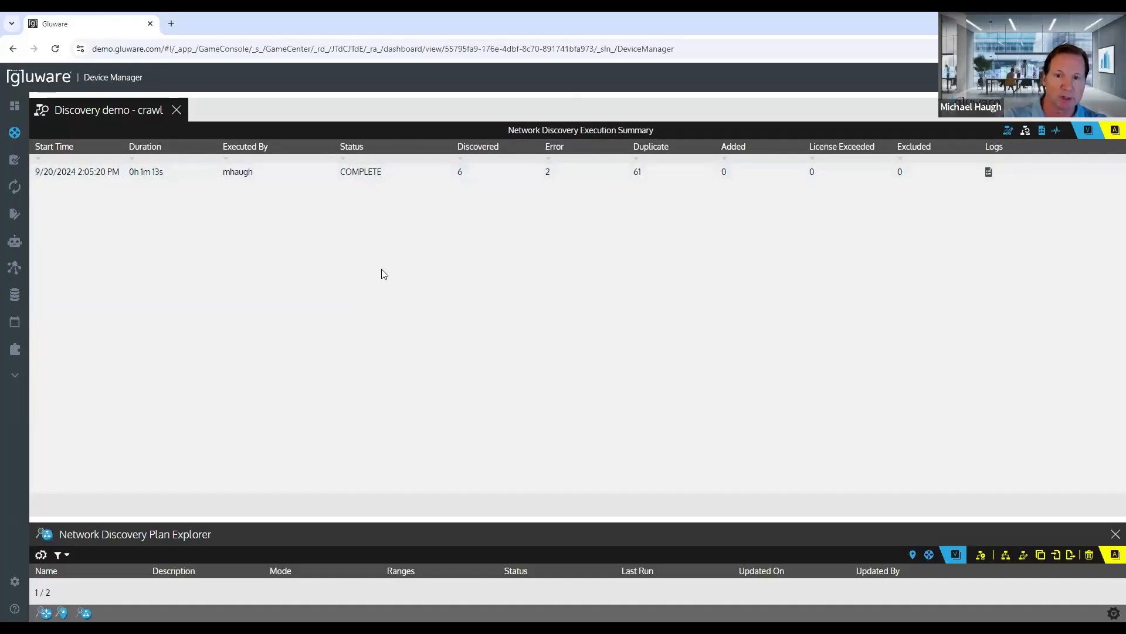
pyautogui.click(988, 173)
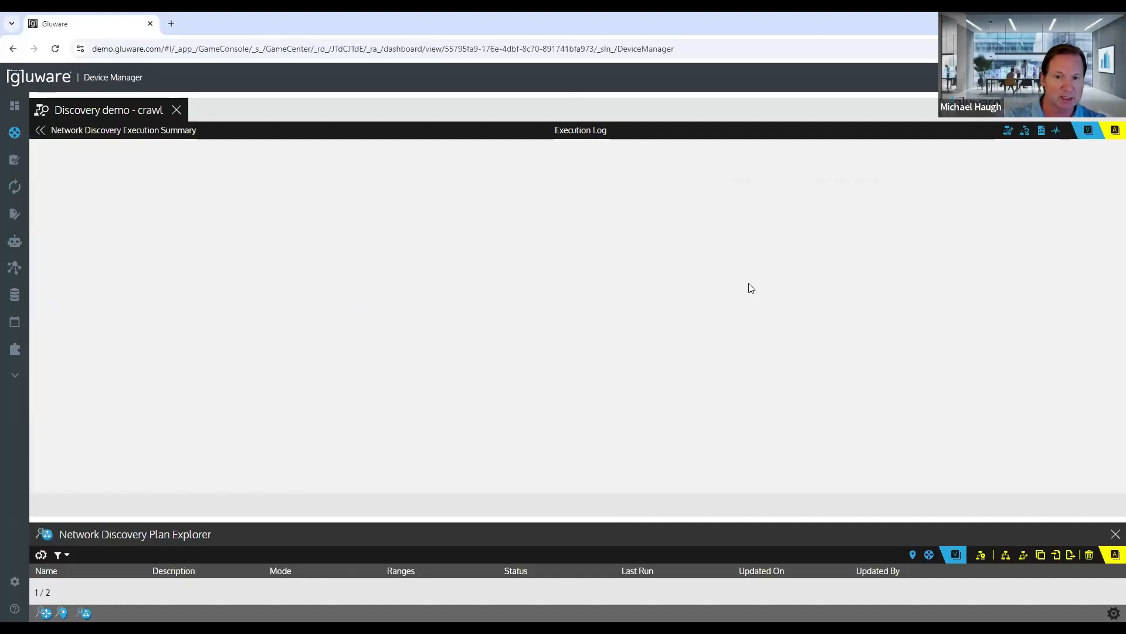
pyautogui.scroll(15, 752, 288)
pyautogui.scroll(-8, 751, 289)
pyautogui.scroll(-7, 752, 288)
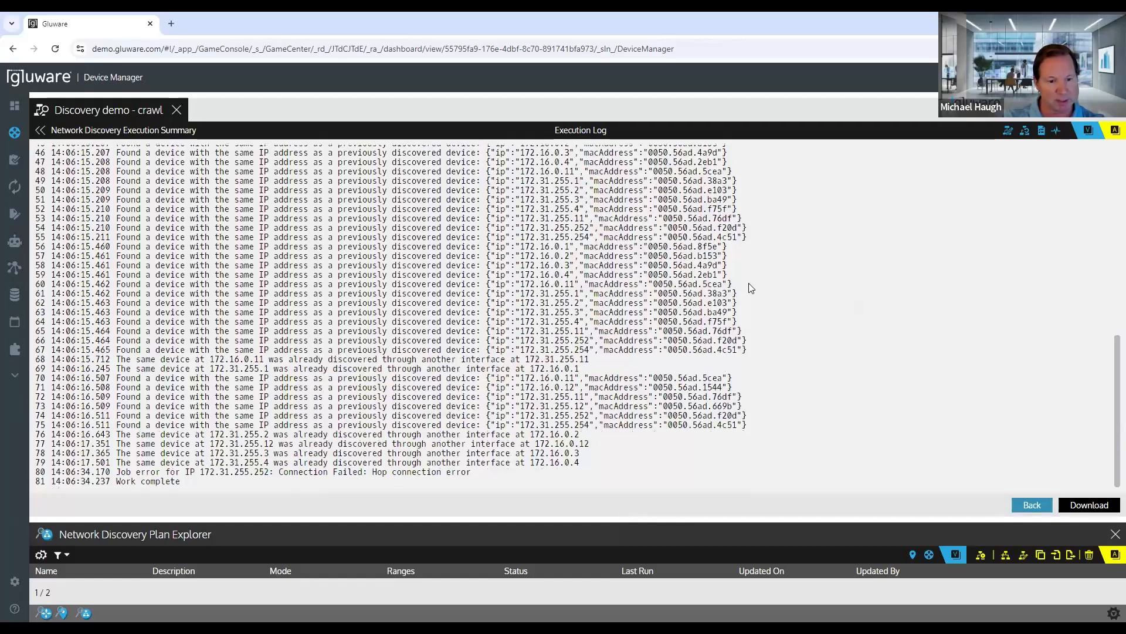
pyautogui.click(1058, 132)
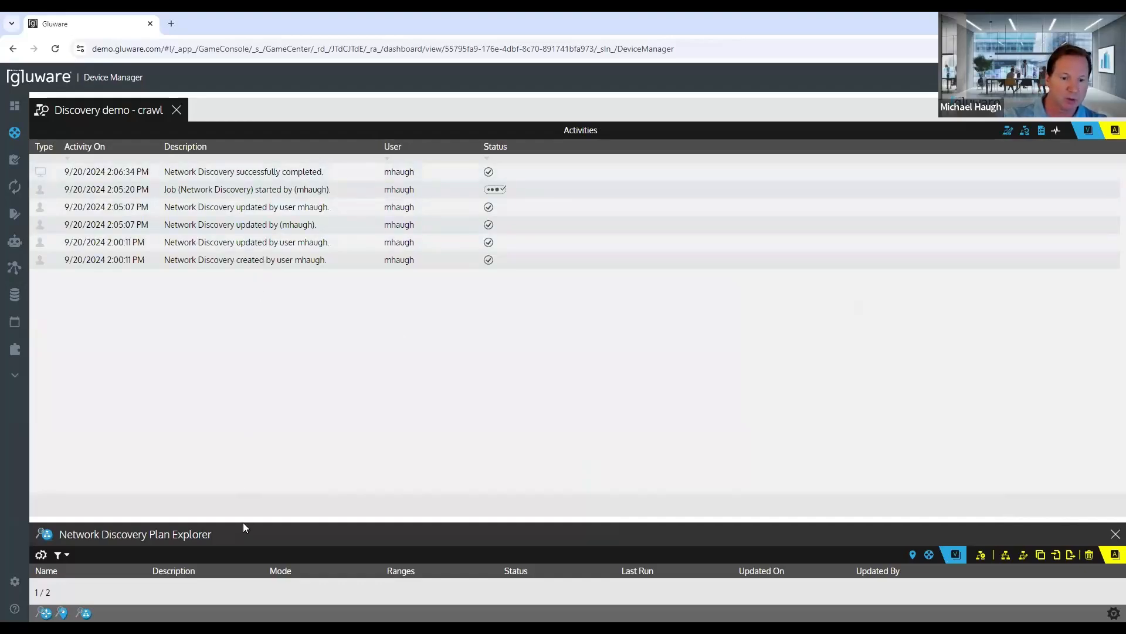
# Step: Enlarge the Network Discovery Plan Explorer pane and close the Discovery demo - crawl plan
pyautogui.moveTo(243, 520); pyautogui.dragTo(247, 352)
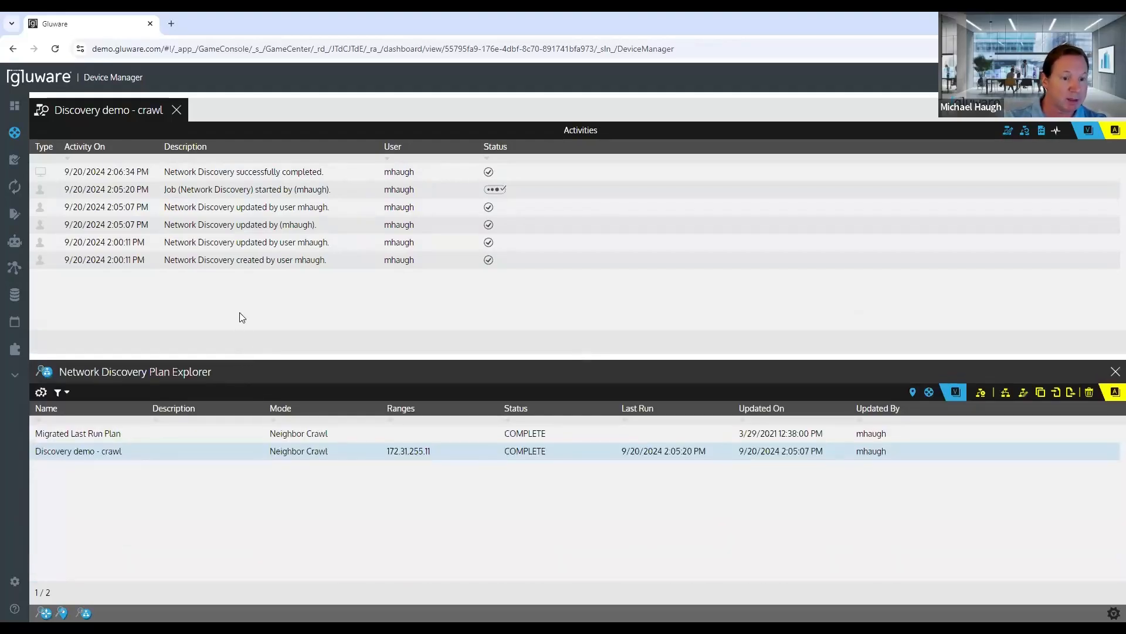
pyautogui.click(177, 111)
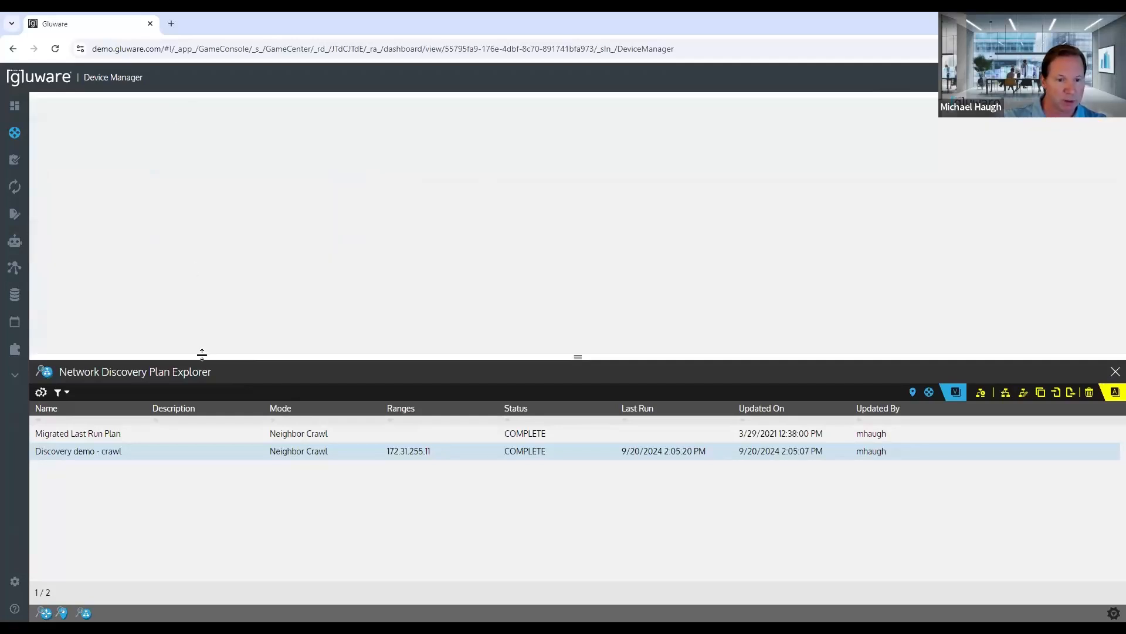
pyautogui.moveTo(201, 354); pyautogui.dragTo(204, 343)
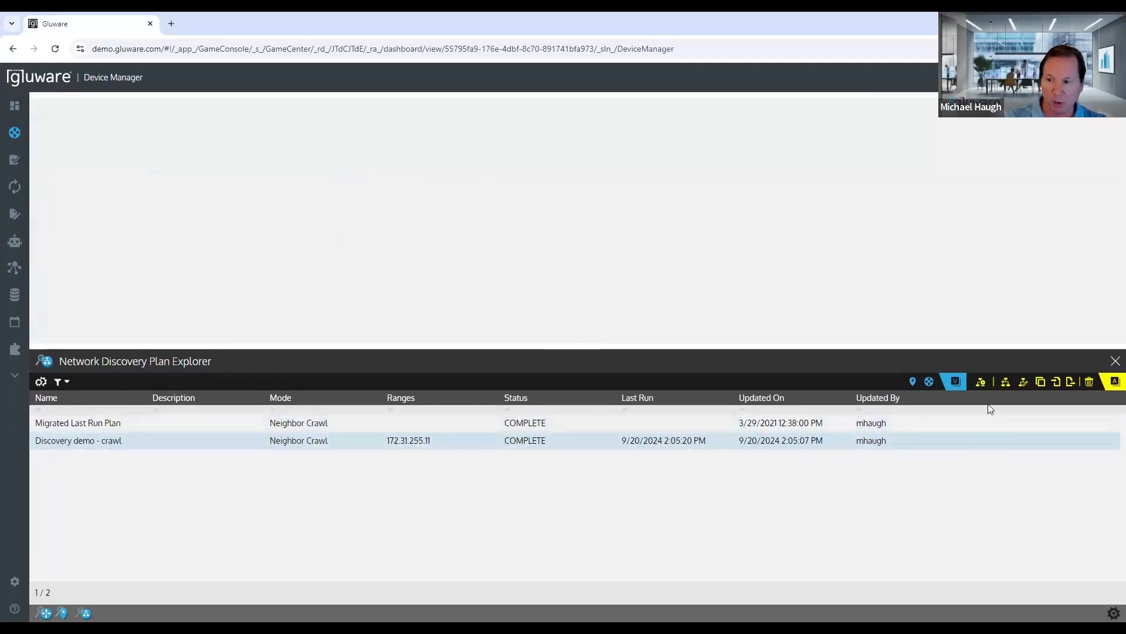
# Step: Create a discovery plan named Discovery Demo - subnet scan and enlarge its details pane
pyautogui.click(1006, 383)
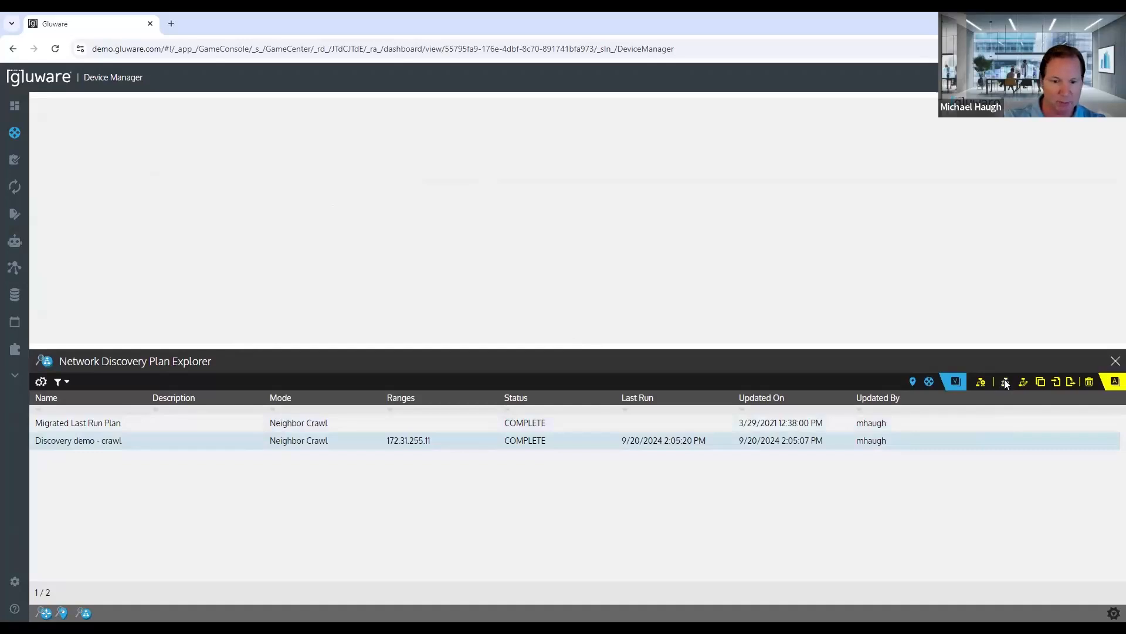
pyautogui.write('Dis')
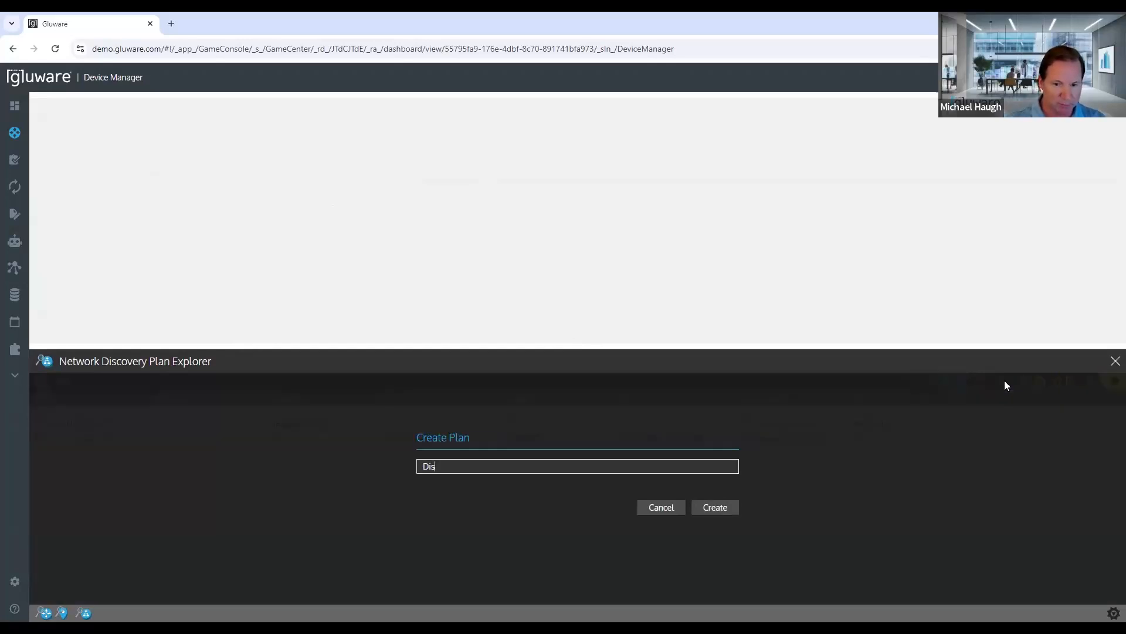
pyautogui.write('covery Demo - subnet scan')
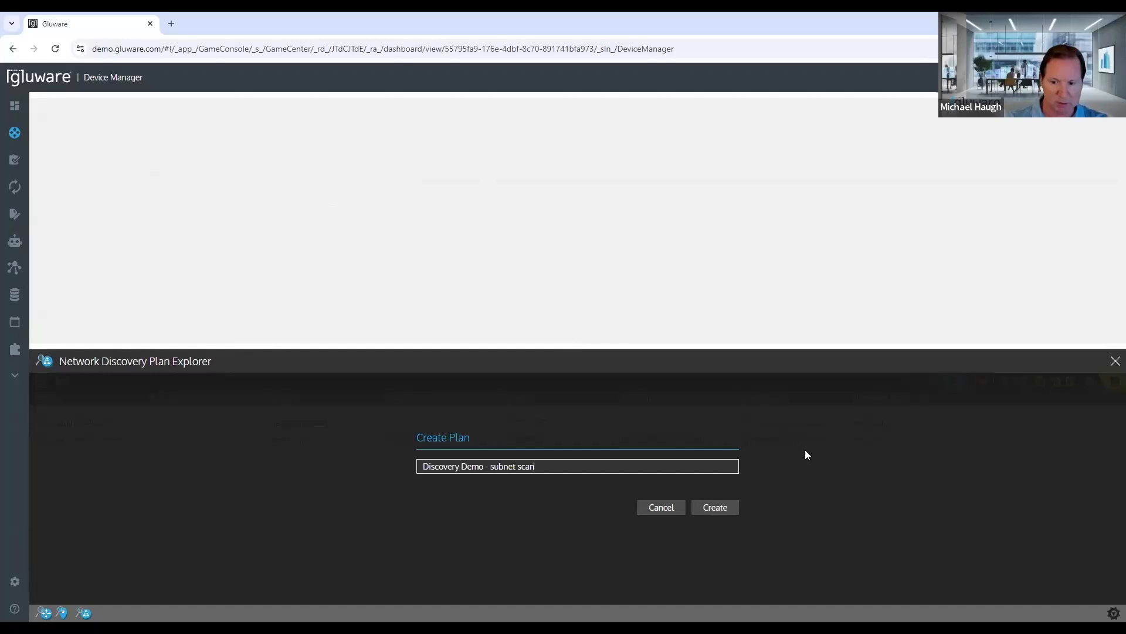
pyautogui.click(717, 507)
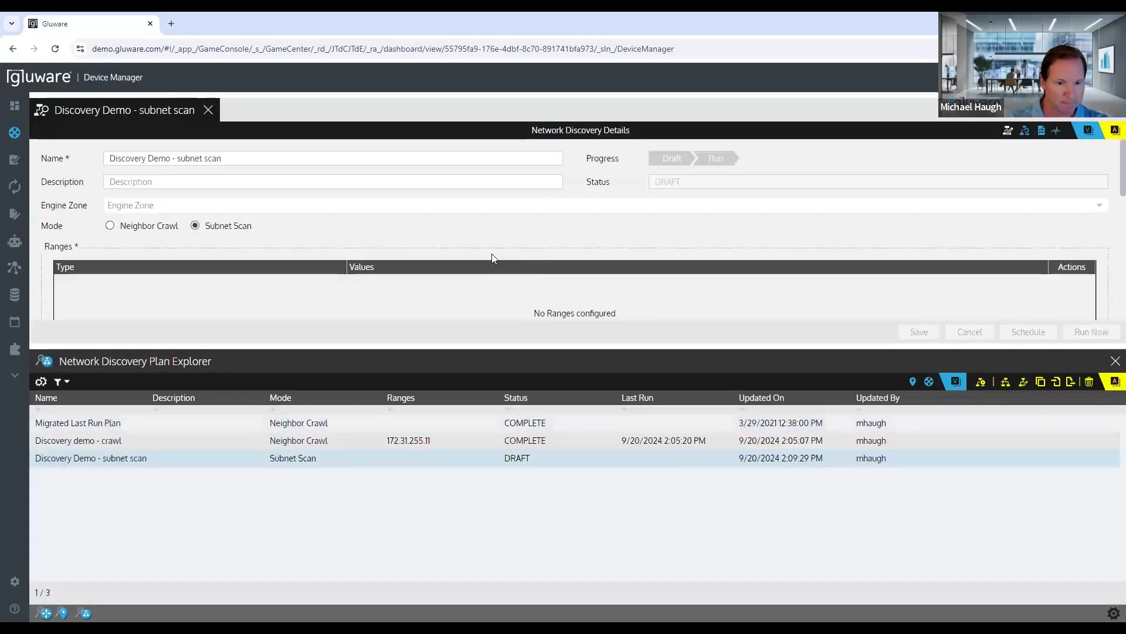
pyautogui.moveTo(256, 346); pyautogui.dragTo(253, 492)
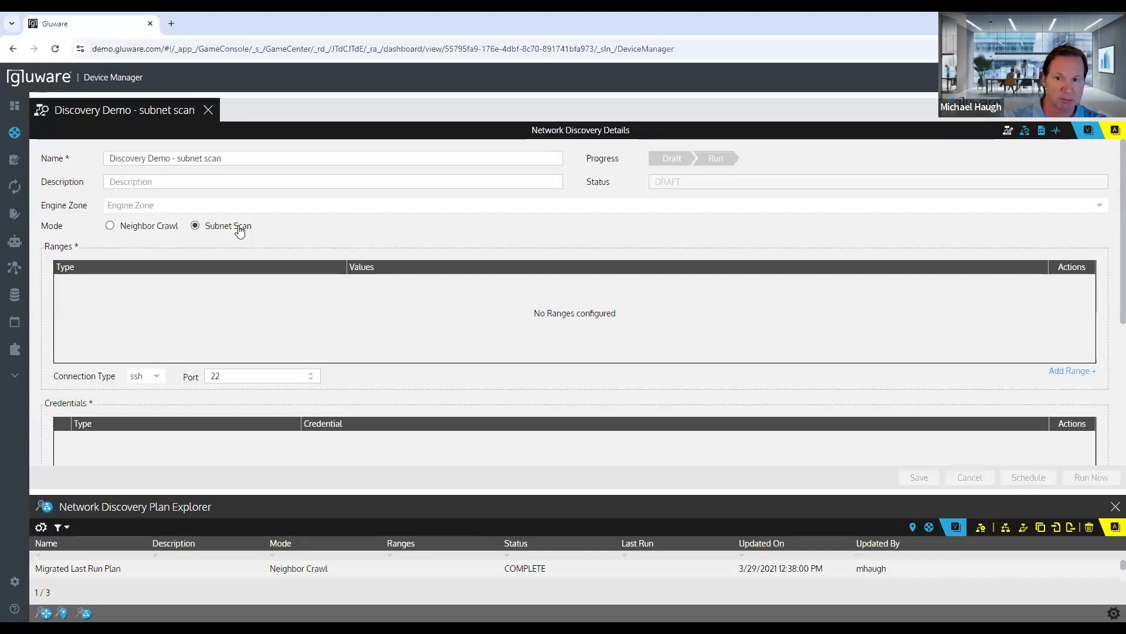
# Step: Add an IP Range to the plan from 10.100.7.0 to 10.100.7.254
pyautogui.click(1067, 372)
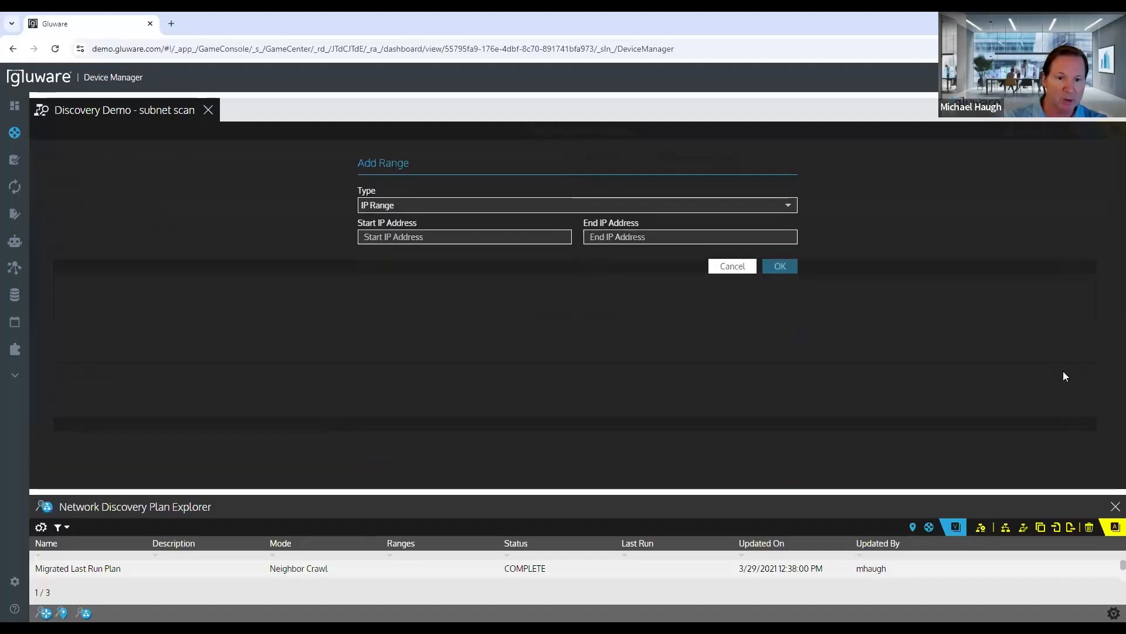
pyautogui.click(788, 208)
pyautogui.click(825, 208)
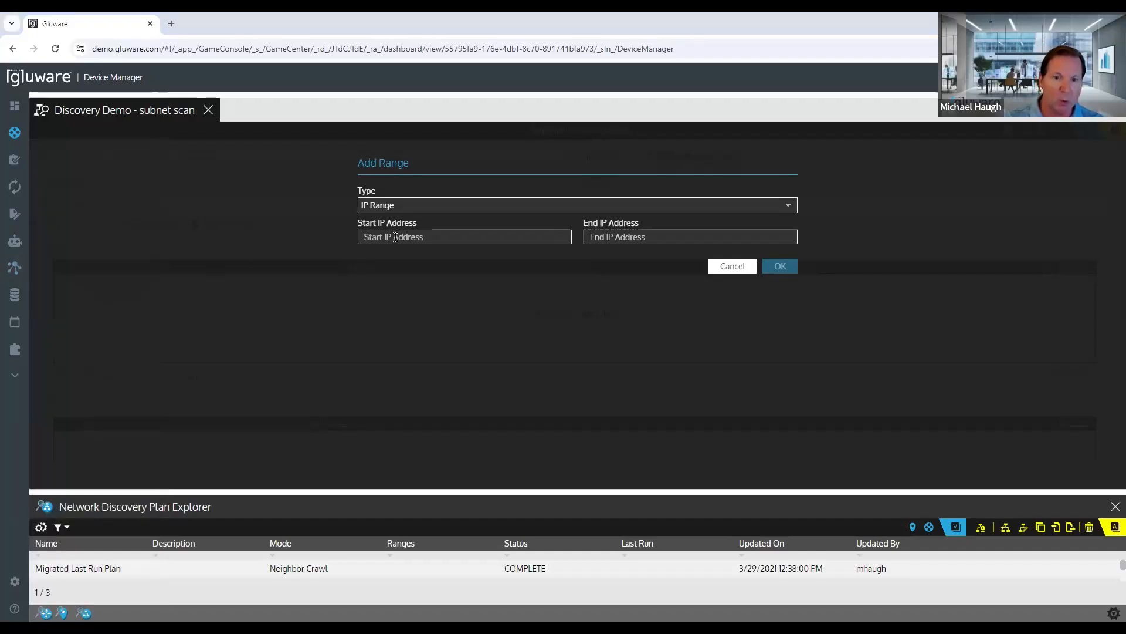
pyautogui.click(436, 237)
pyautogui.write('10.100.7.0')
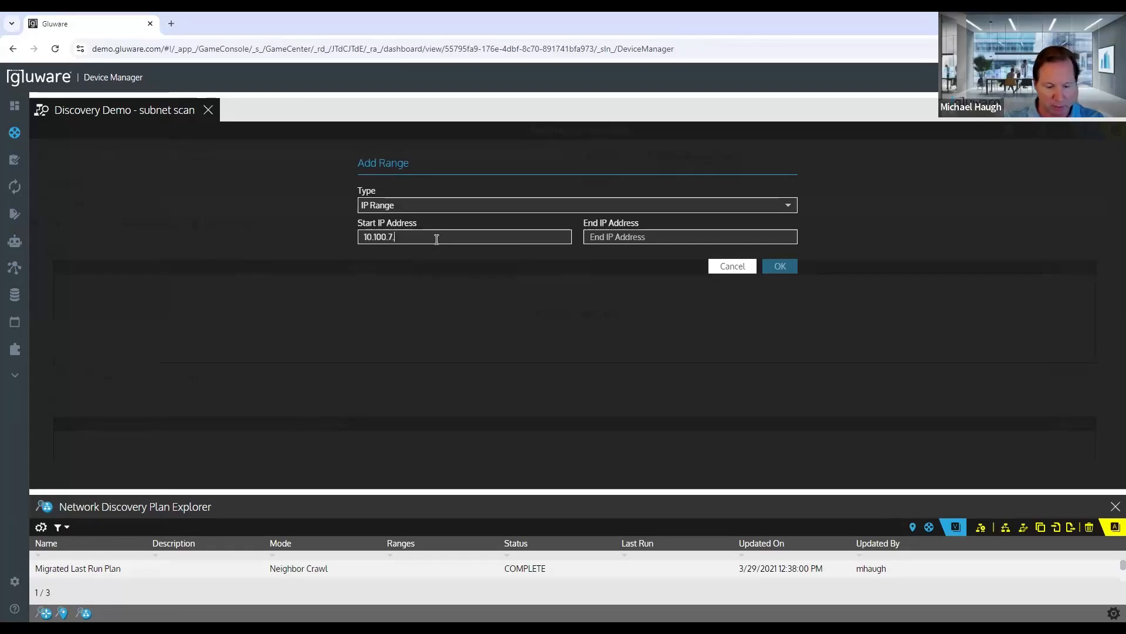
pyautogui.doubleClick(367, 237)
pyautogui.hotkey('ctrl', 'c')
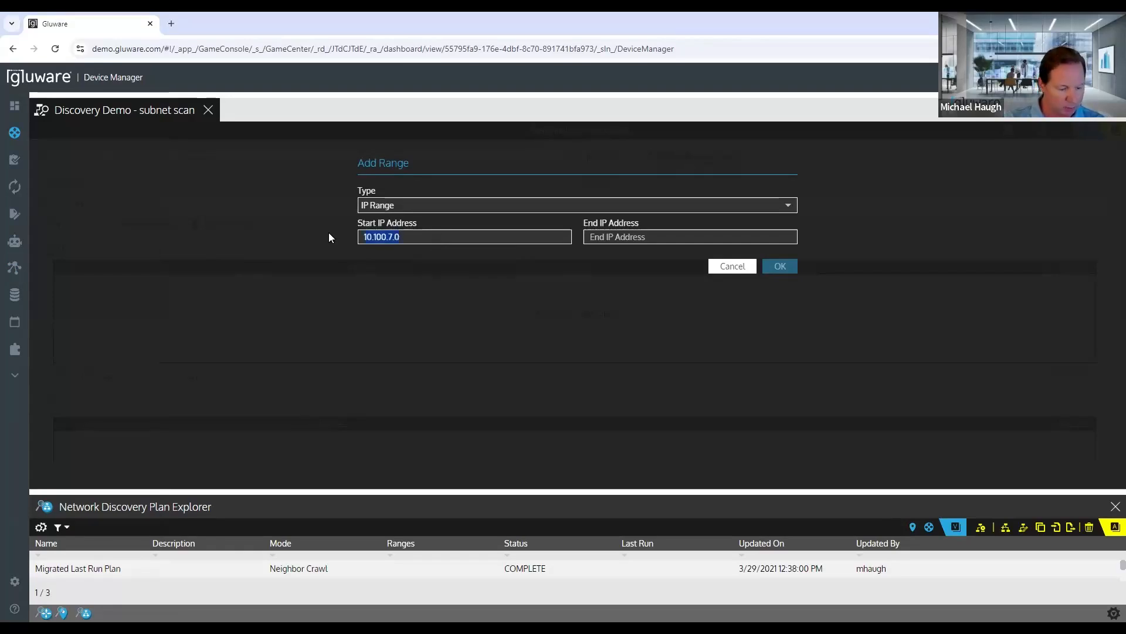
pyautogui.rightClick(633, 237)
pyautogui.click(660, 255)
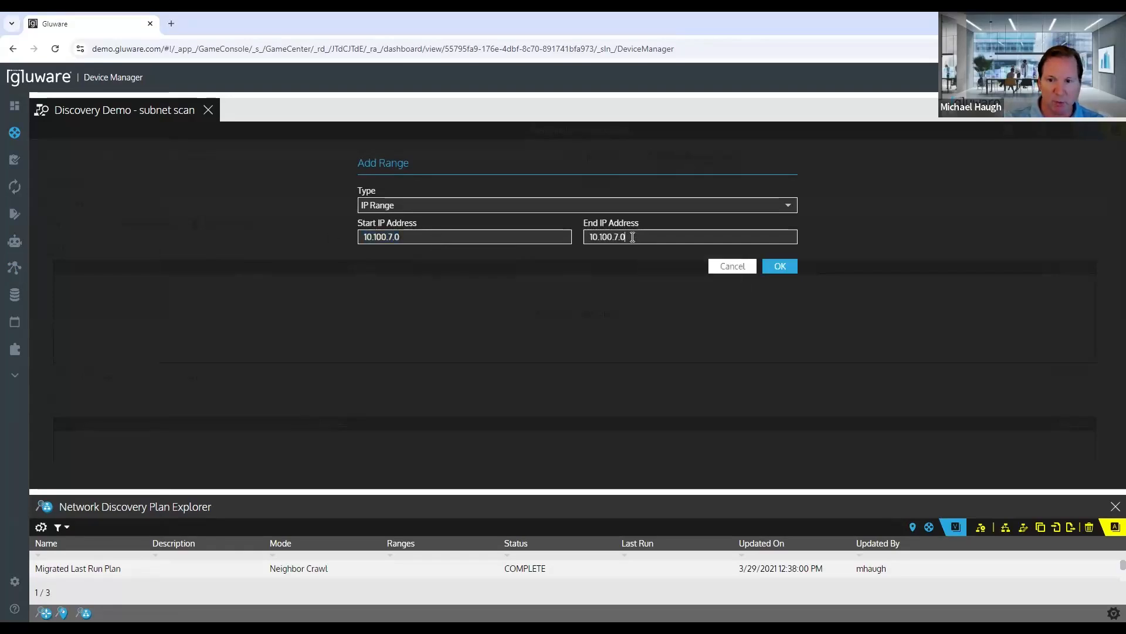
pyautogui.moveTo(620, 237); pyautogui.dragTo(629, 235)
pyautogui.write('2')
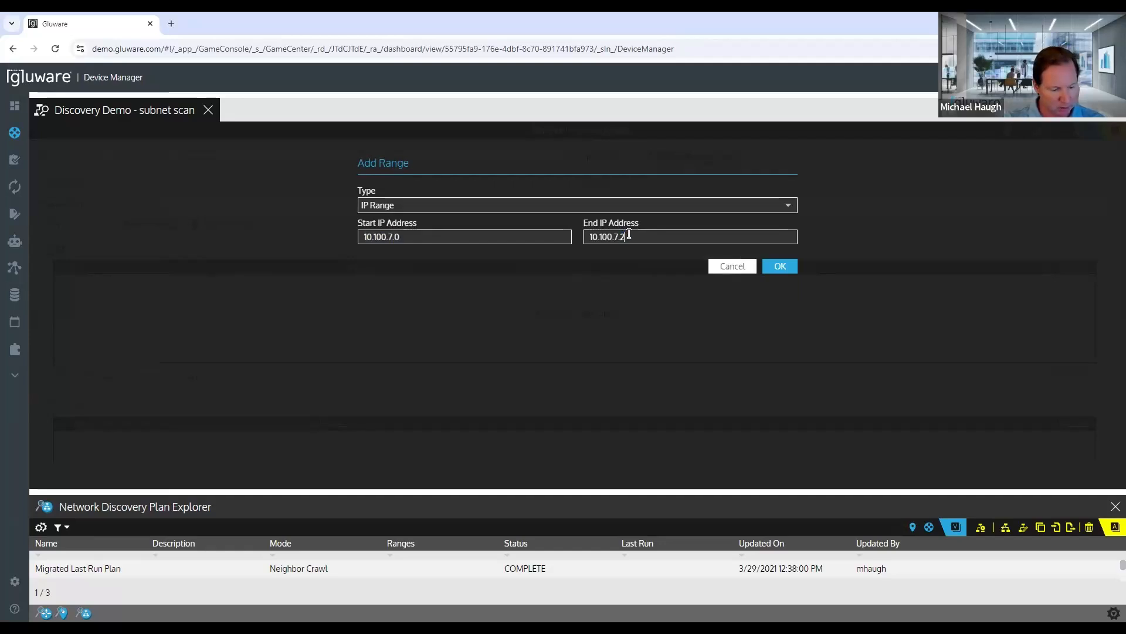
pyautogui.write('54')
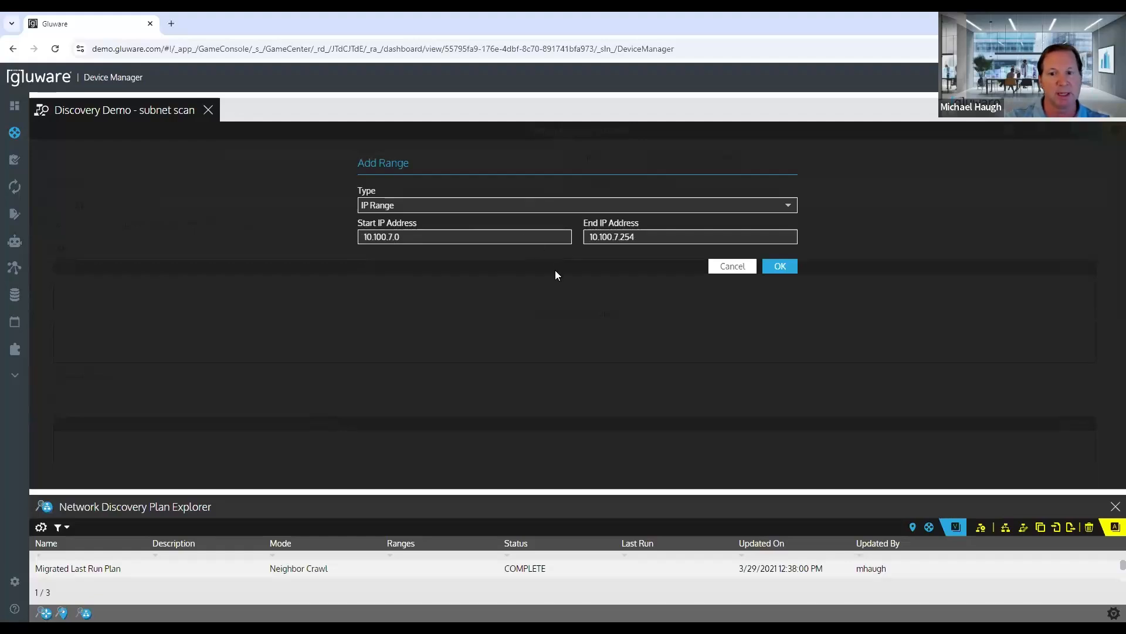
pyautogui.click(779, 267)
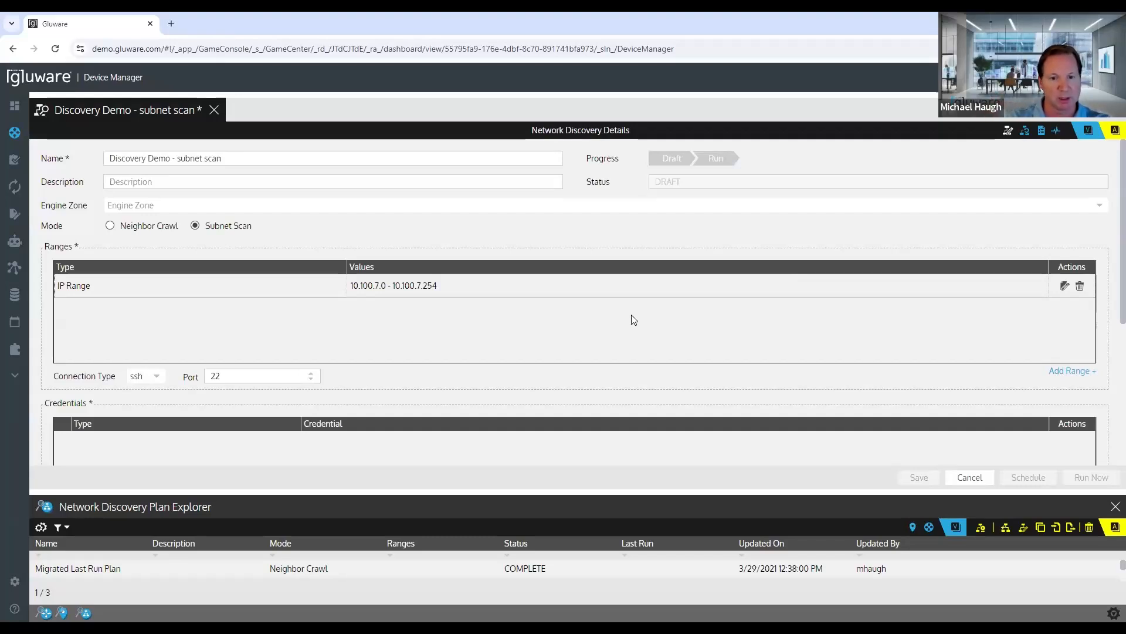
# Step: View the connection types available for the subnet scan without changing the selection
pyautogui.scroll(-1, 631, 319)
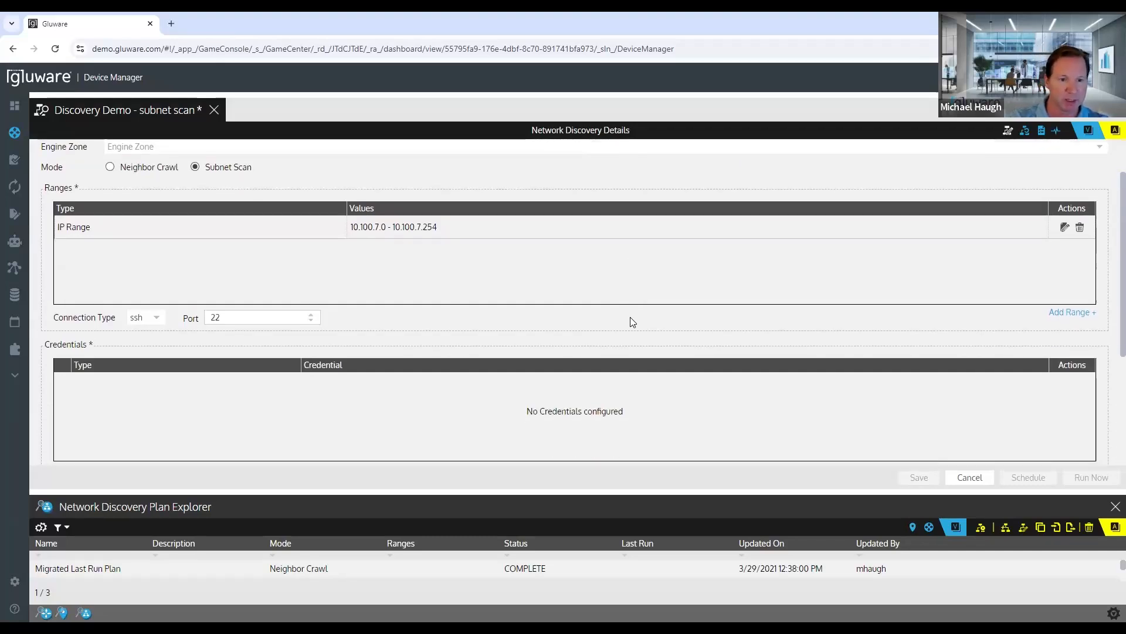
pyautogui.click(158, 317)
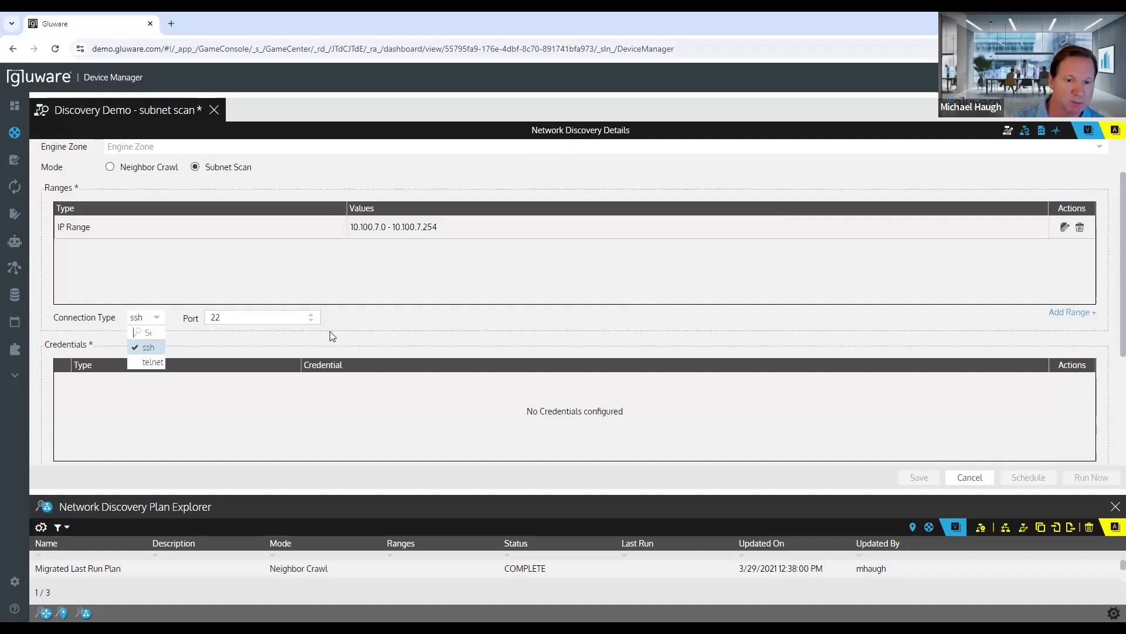
pyautogui.click(346, 322)
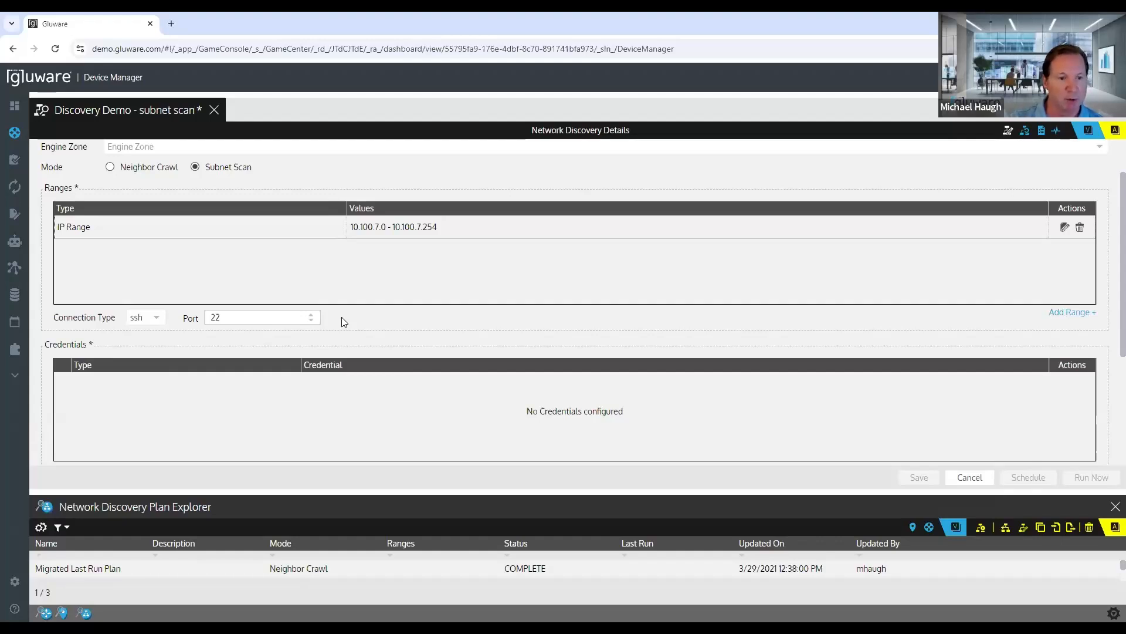
# Step: Add the proxyuser Login credential to the subnet scan plan
pyautogui.scroll(-1, 347, 319)
pyautogui.click(1042, 413)
pyautogui.click(589, 237)
pyautogui.click(400, 278)
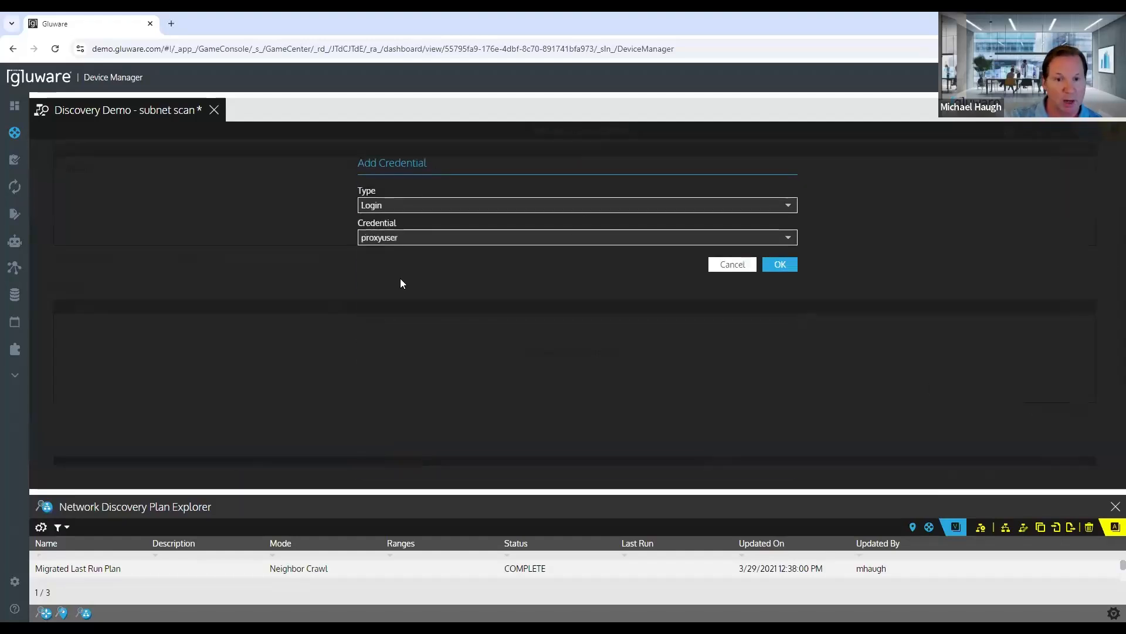
pyautogui.click(779, 267)
# Step: View the exclusion types offered for the plan and leave without adding an exclusion
pyautogui.scroll(-2, 743, 390)
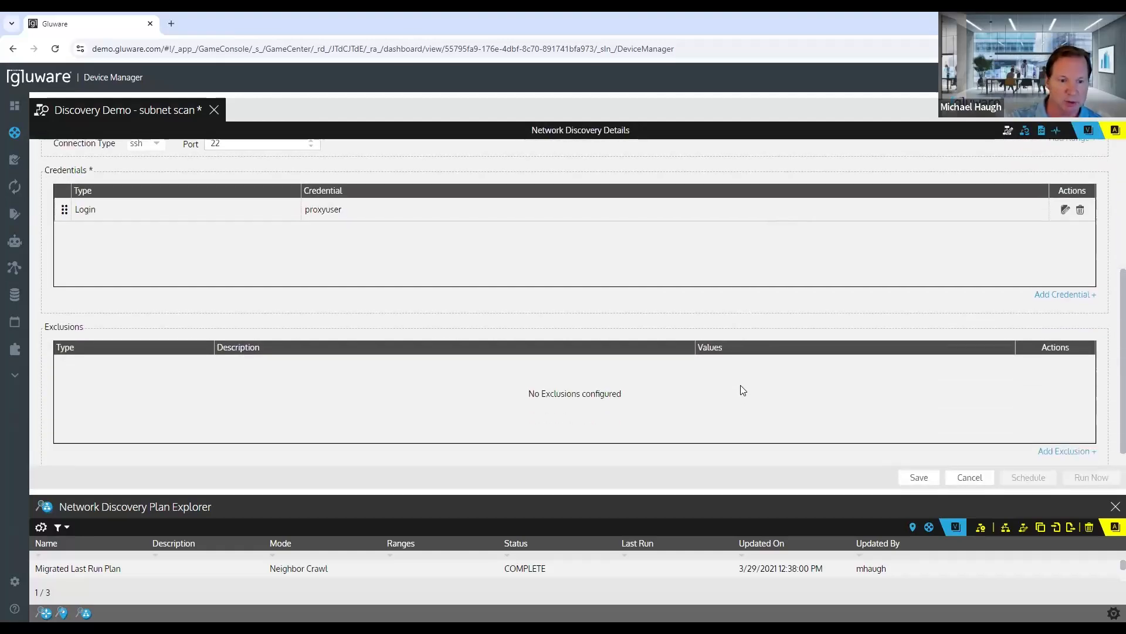
pyautogui.click(1055, 449)
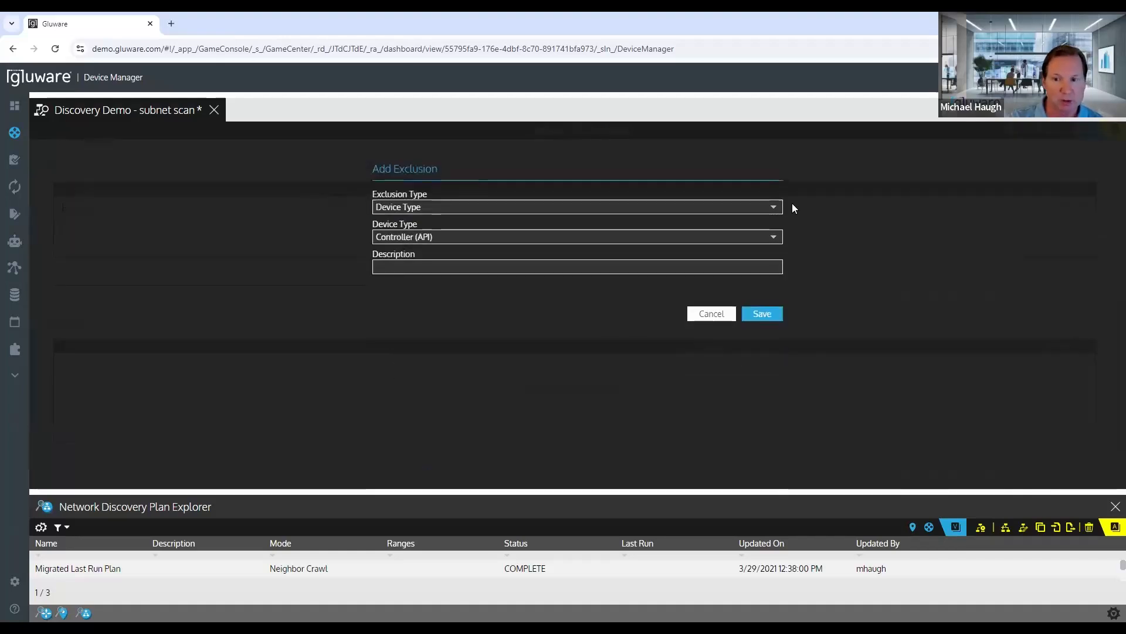
pyautogui.click(775, 210)
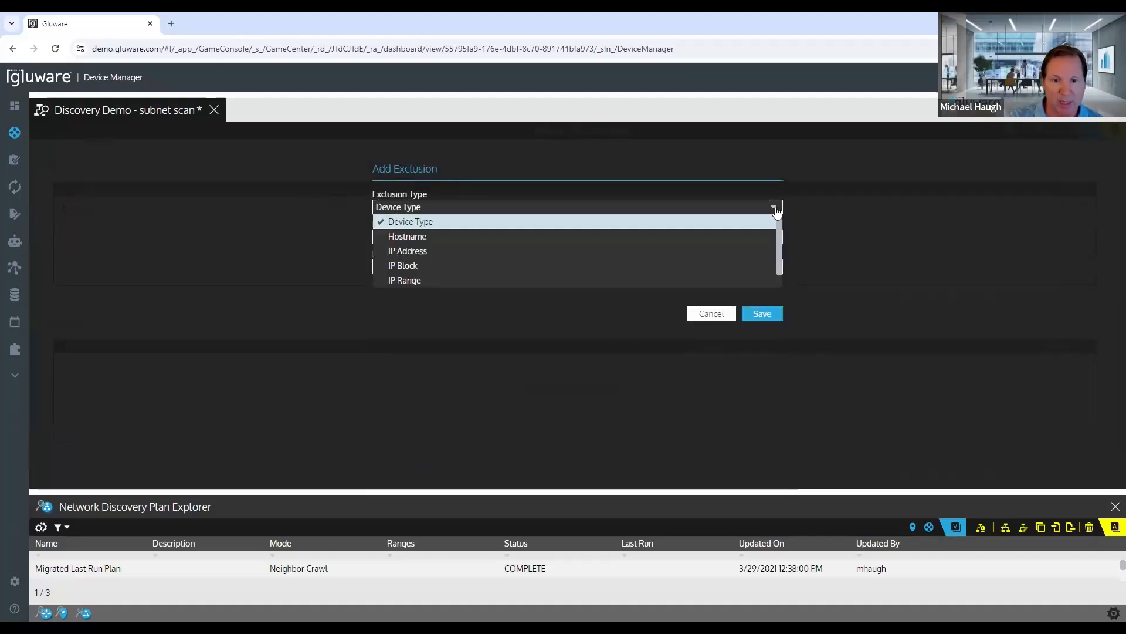
pyautogui.click(827, 232)
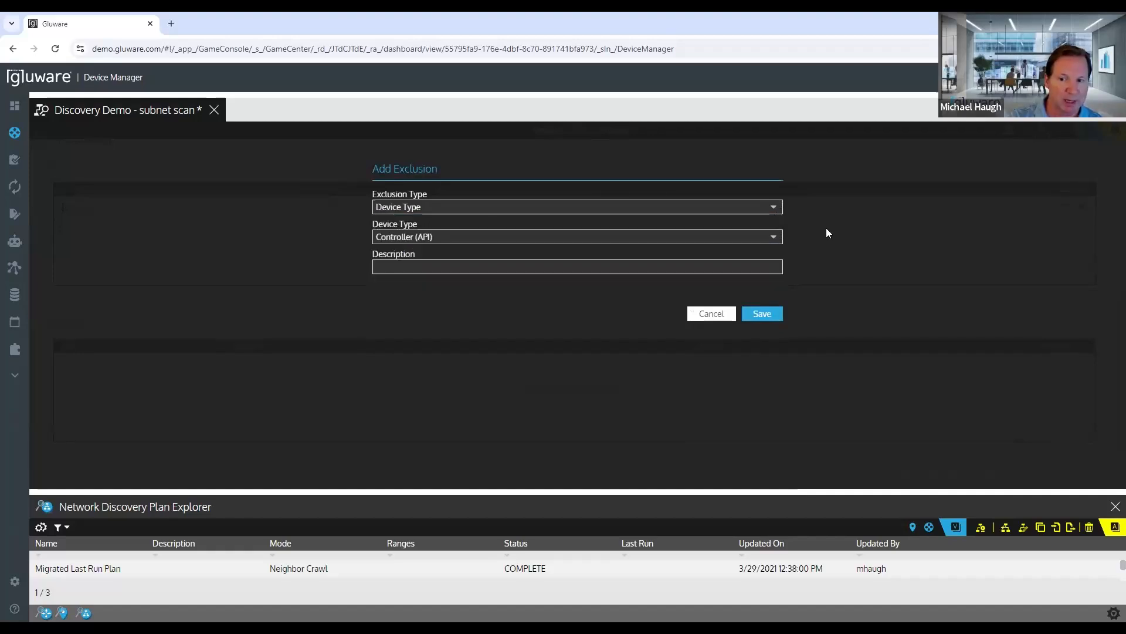
pyautogui.click(711, 313)
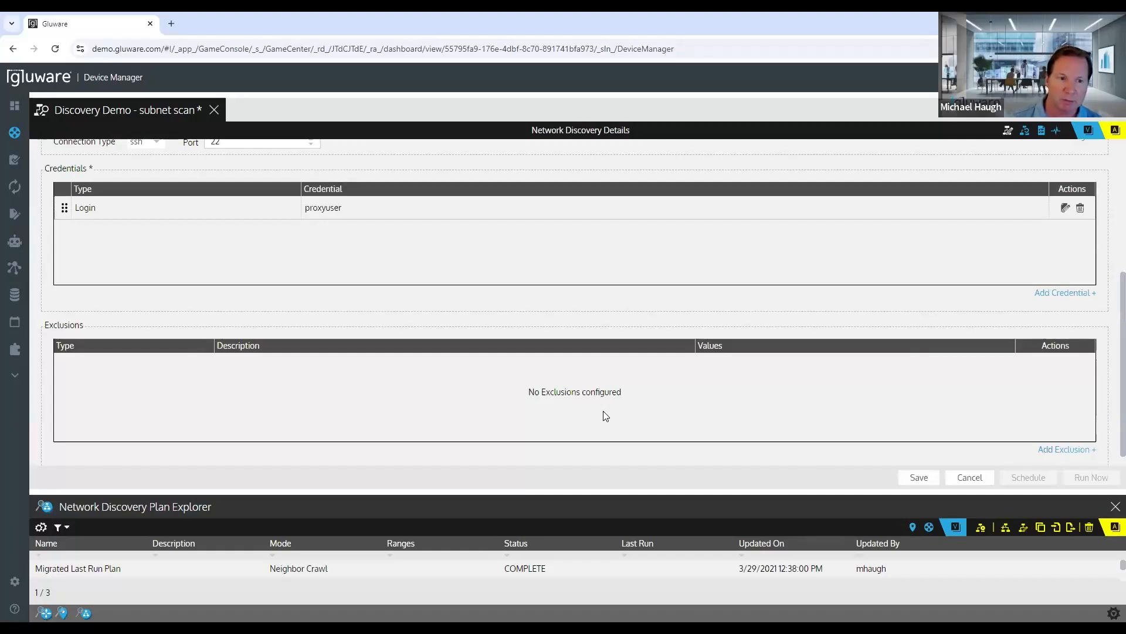
# Step: Review the plan's name, range, connection, credential and exclusion settings, and save the plan
pyautogui.scroll(4, 625, 373)
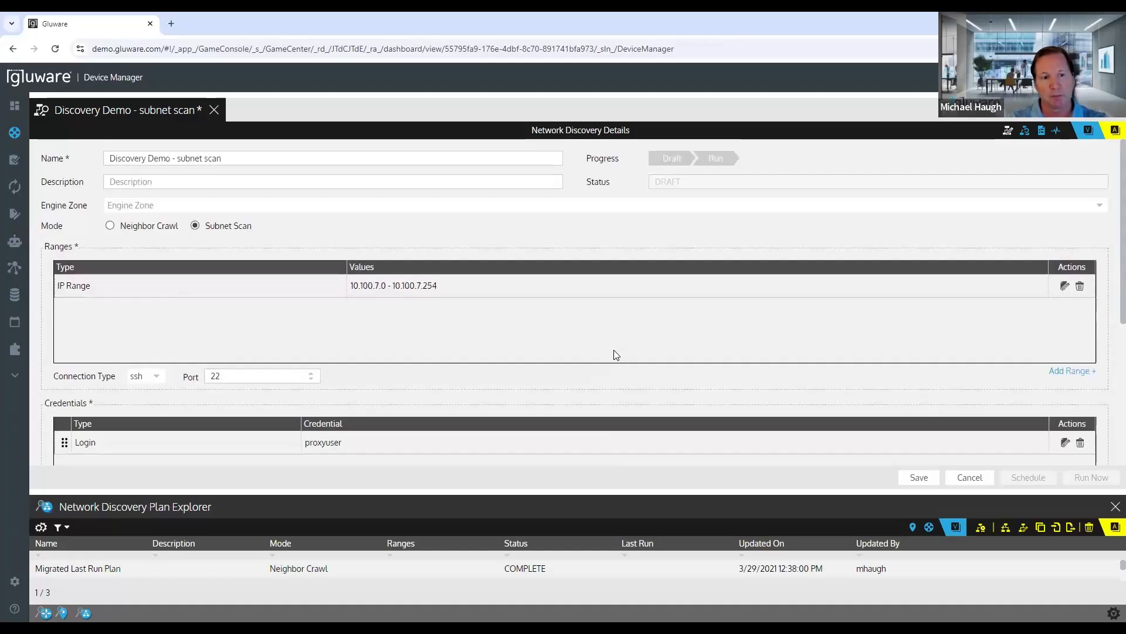
pyautogui.scroll(-4, 617, 355)
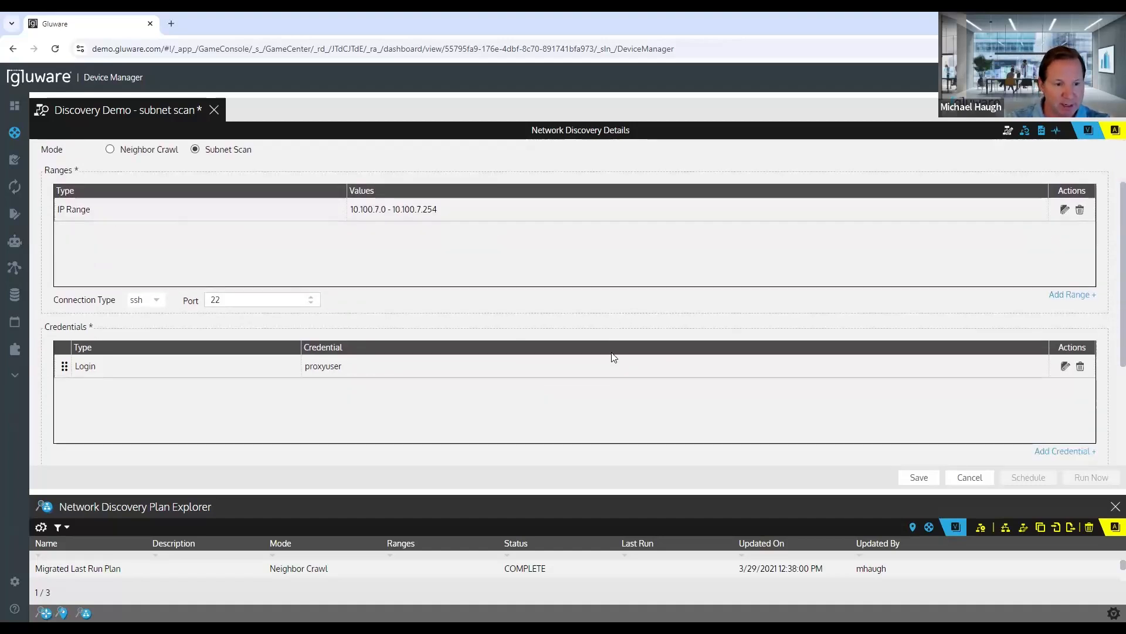
pyautogui.scroll(-1, 610, 363)
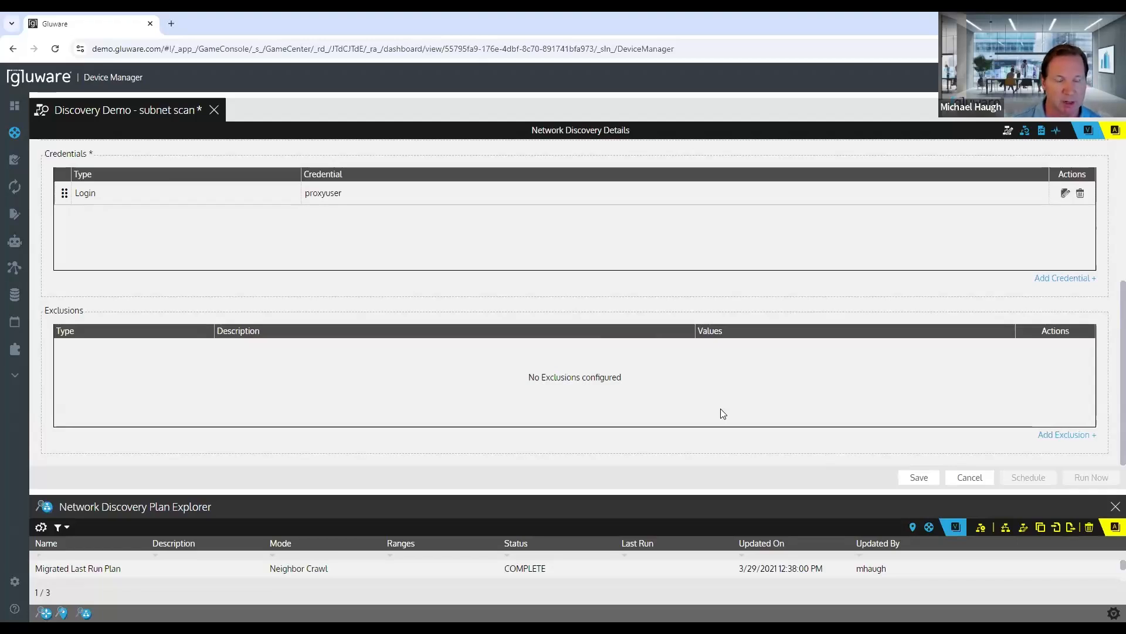
pyautogui.scroll(5, 651, 429)
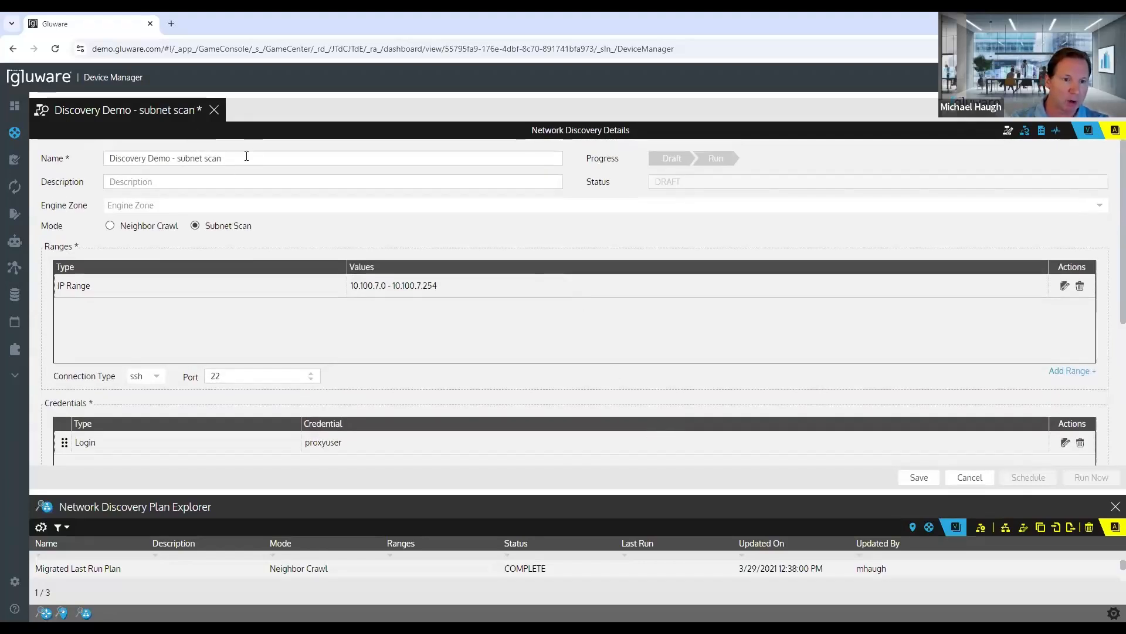
pyautogui.moveTo(247, 158); pyautogui.dragTo(82, 154)
pyautogui.click(191, 177)
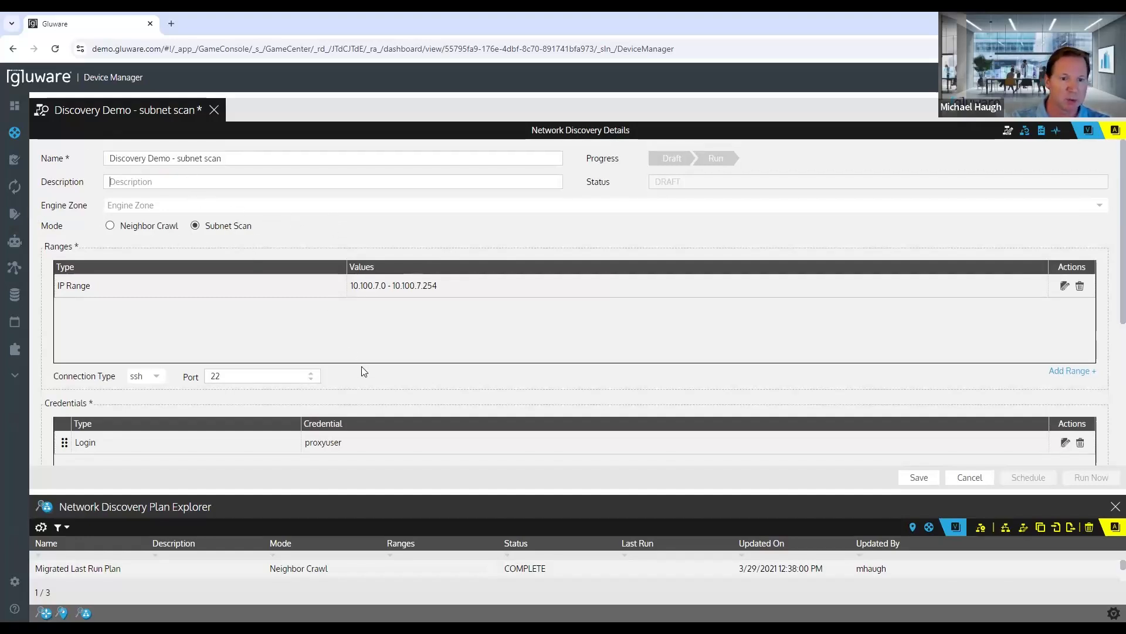
pyautogui.scroll(-1, 361, 373)
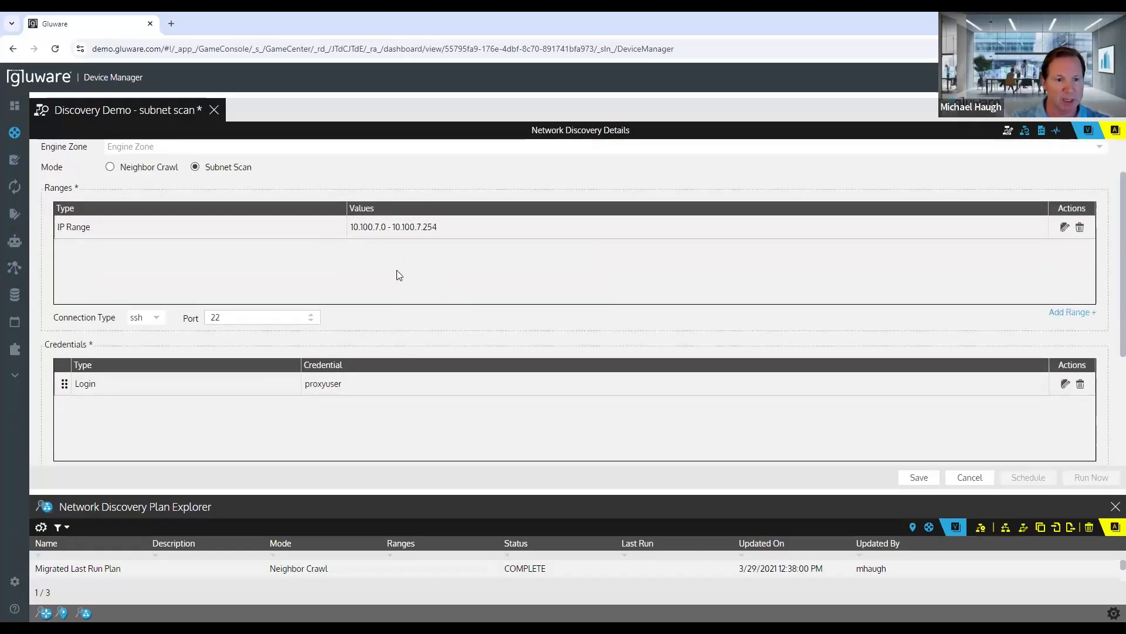
pyautogui.scroll(-2, 536, 322)
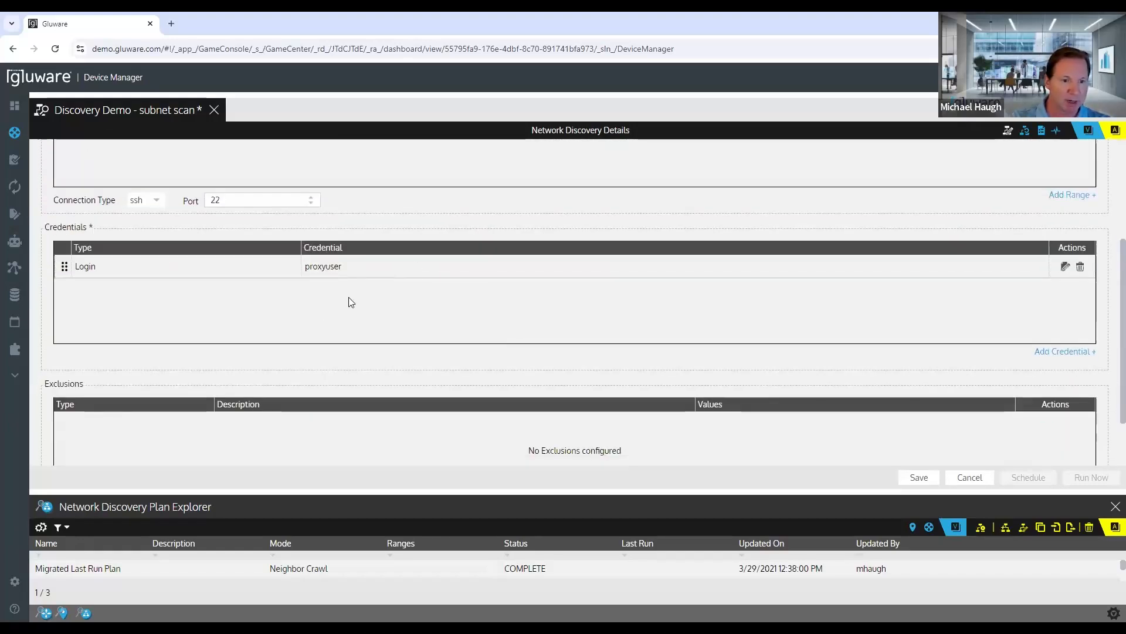
pyautogui.scroll(-1, 349, 301)
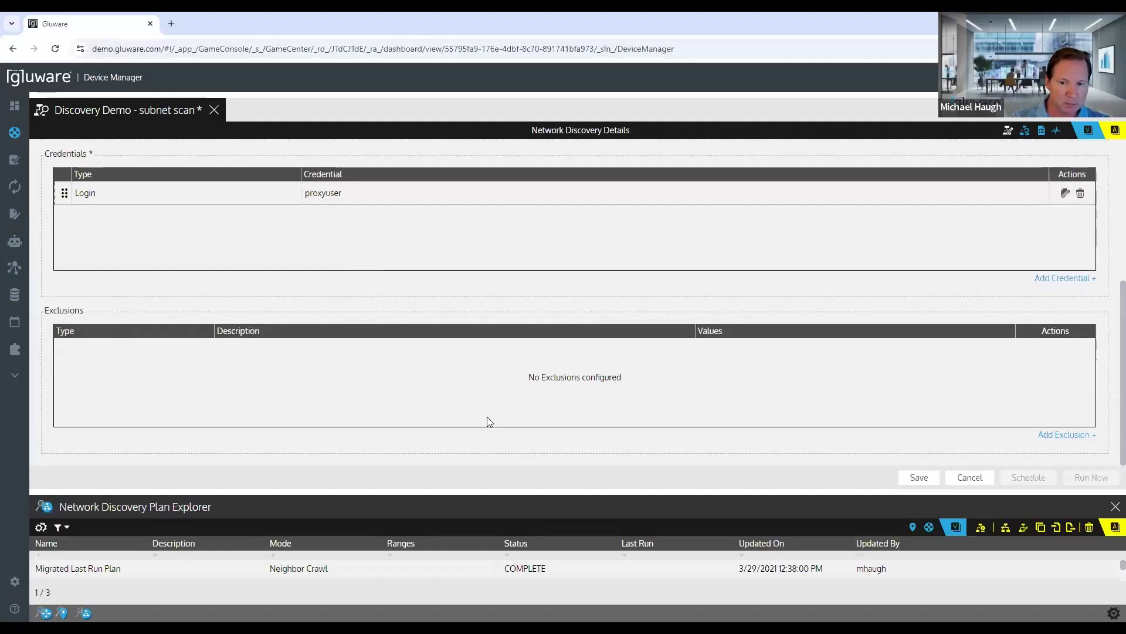
pyautogui.click(920, 479)
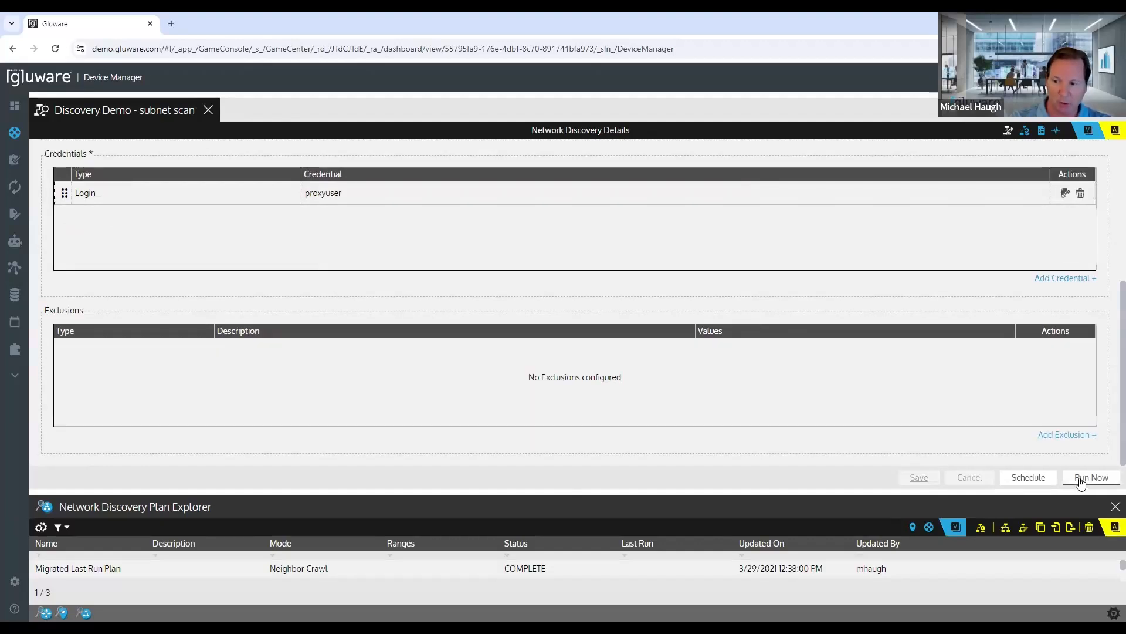
# Step: Enable the plan's schedule to view its timing and notification options, and disable it again
pyautogui.click(1026, 479)
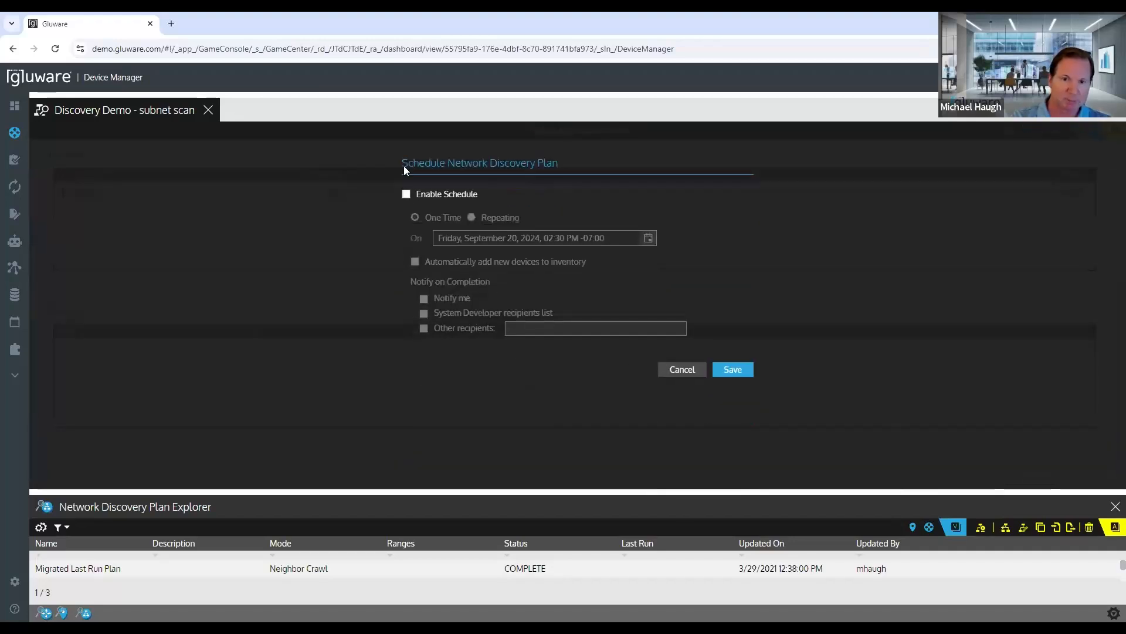
pyautogui.click(405, 194)
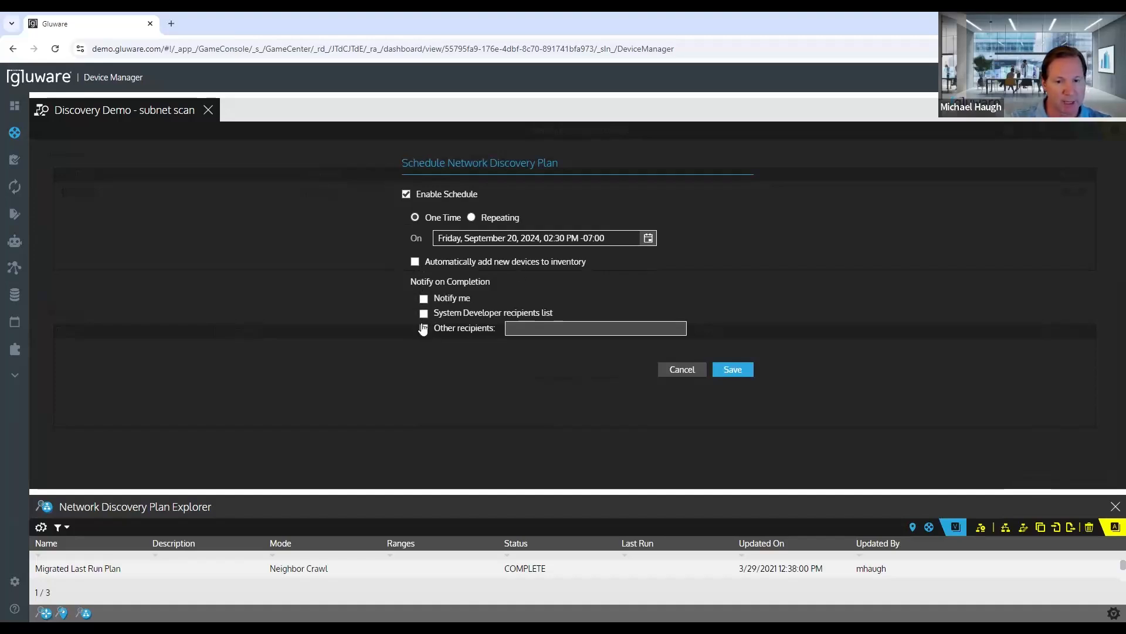
pyautogui.click(406, 194)
# Step: Close and reopen the Discovery Demo - subnet scan plan, and enlarge its details pane
pyautogui.click(208, 110)
pyautogui.doubleClick(219, 476)
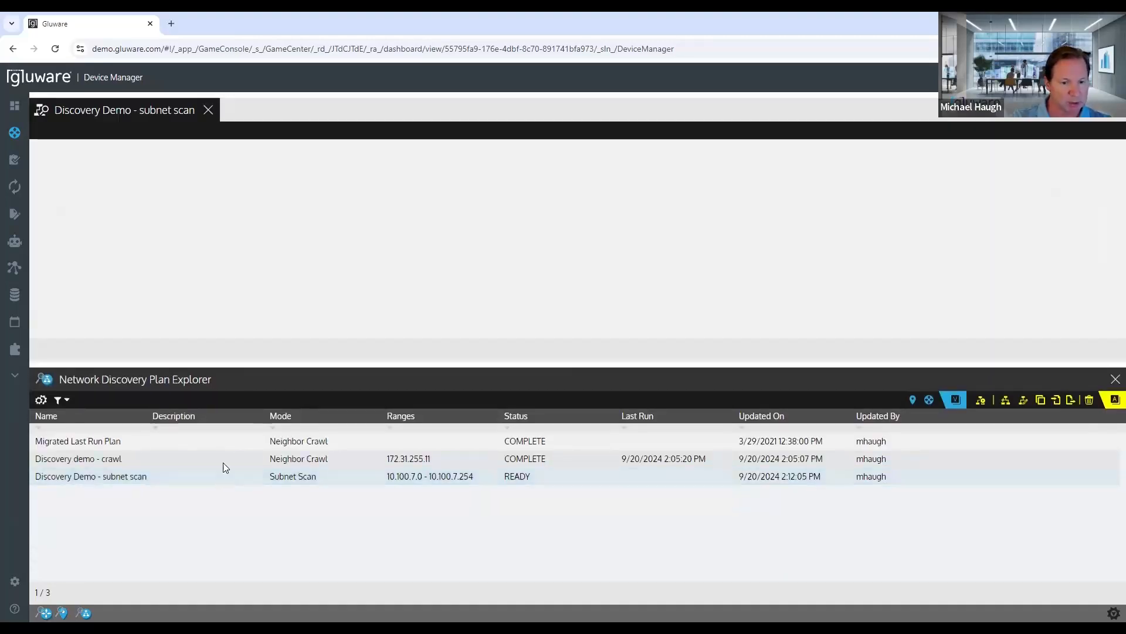
pyautogui.moveTo(252, 365); pyautogui.dragTo(271, 479)
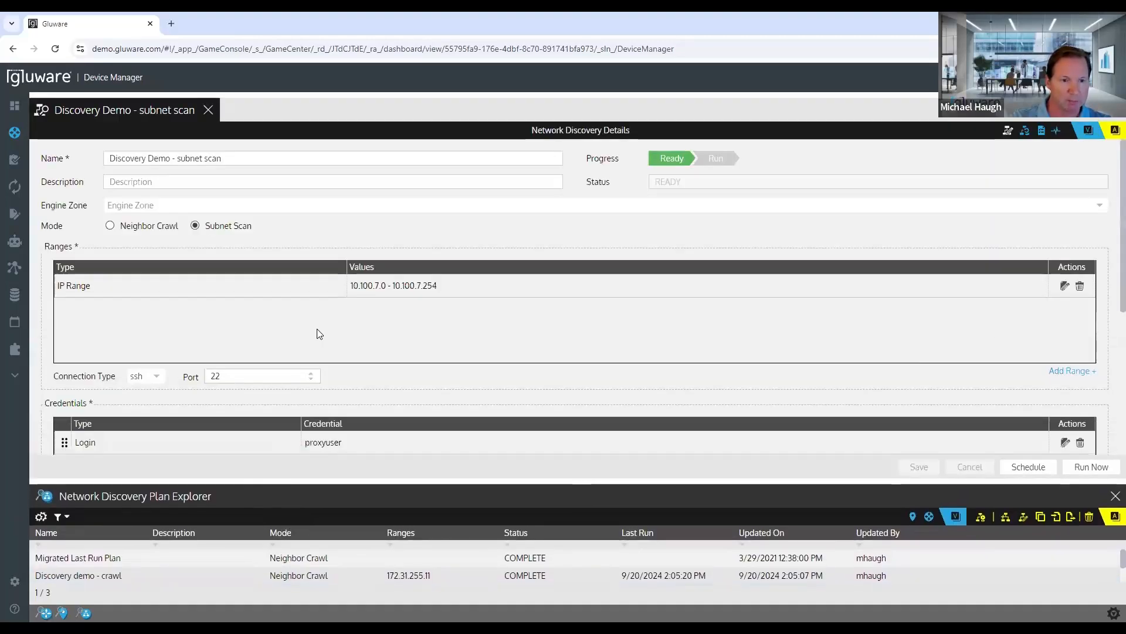
# Step: Run the Discovery Demo - subnet scan plan after checking its settings, and open its network discovery results
pyautogui.scroll(-3, 317, 329)
pyautogui.scroll(3, 316, 329)
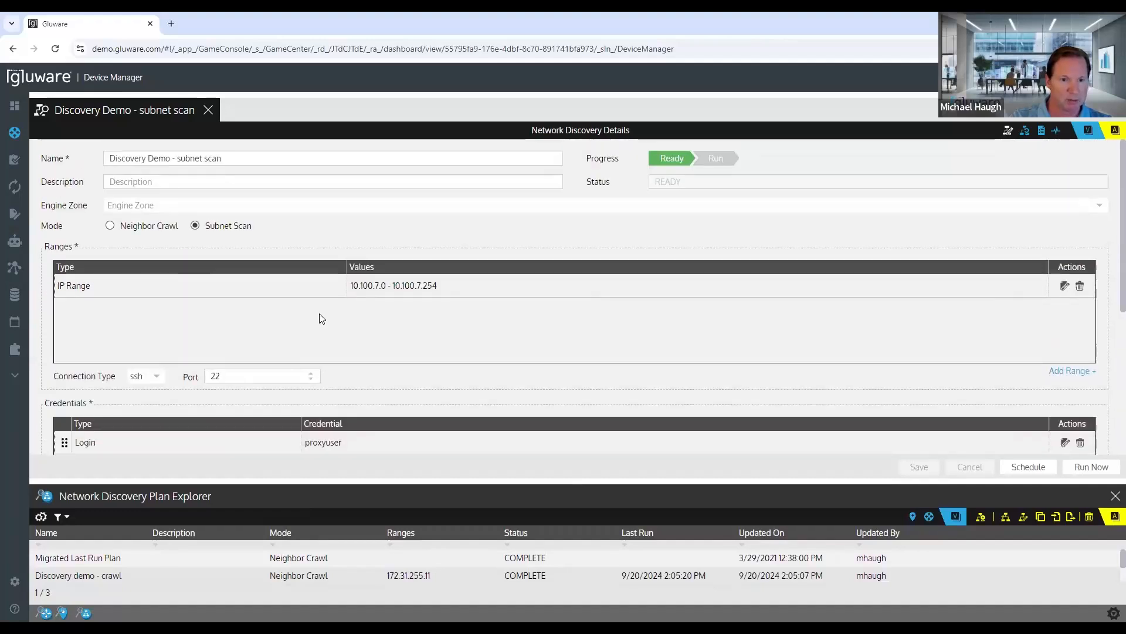
pyautogui.scroll(-3, 319, 317)
pyautogui.scroll(2, 327, 295)
pyautogui.scroll(1, 326, 293)
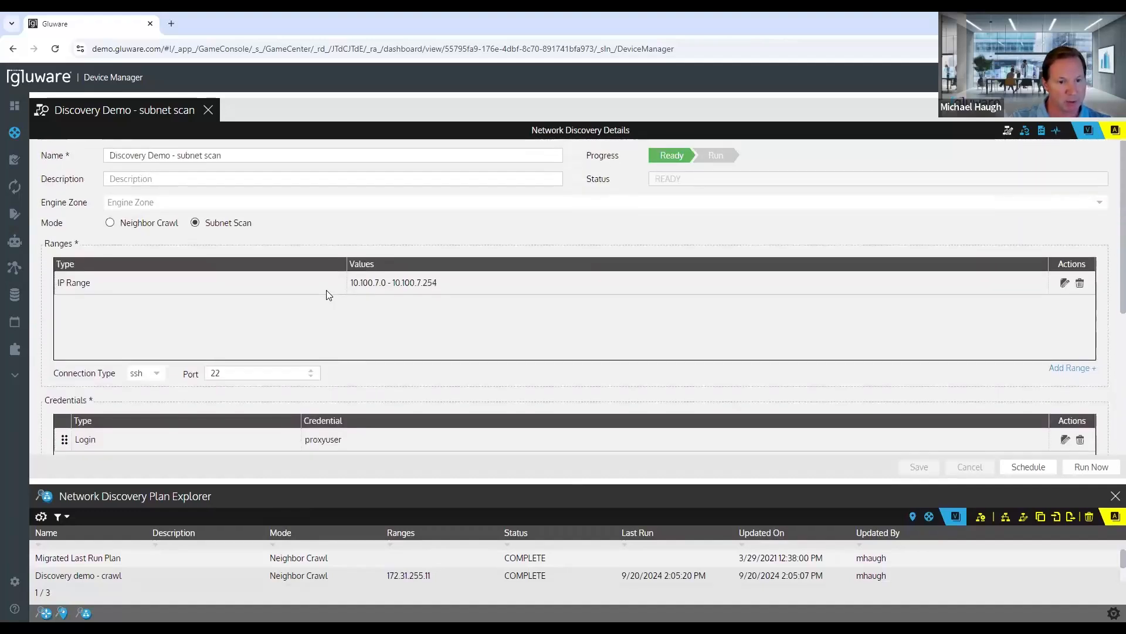
pyautogui.scroll(-4, 328, 294)
pyautogui.scroll(-1, 379, 264)
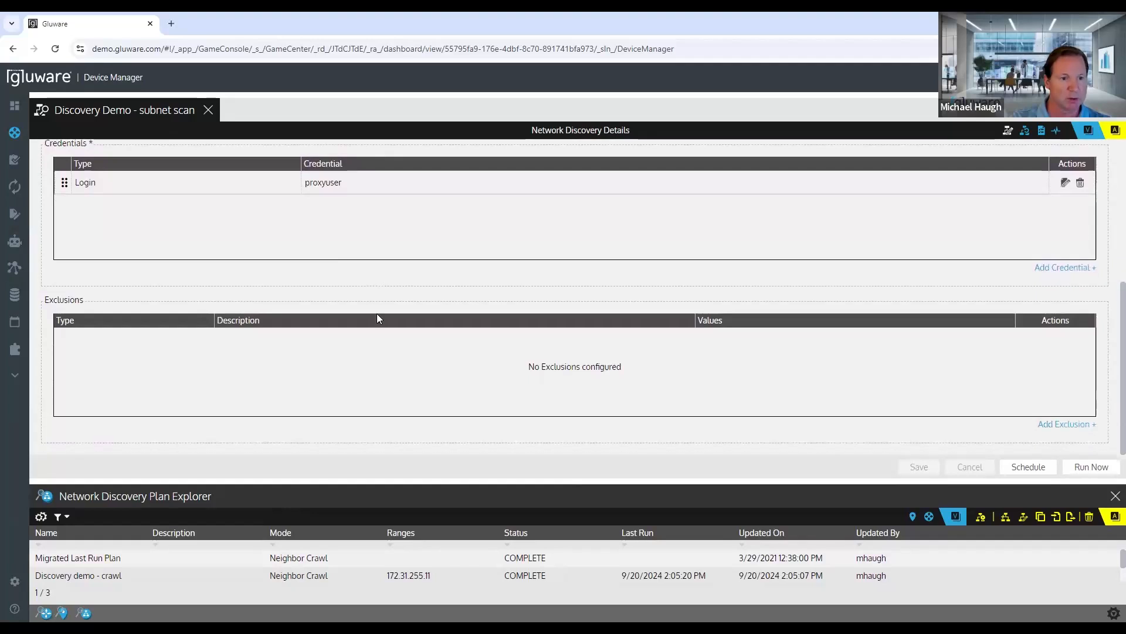
pyautogui.click(1090, 466)
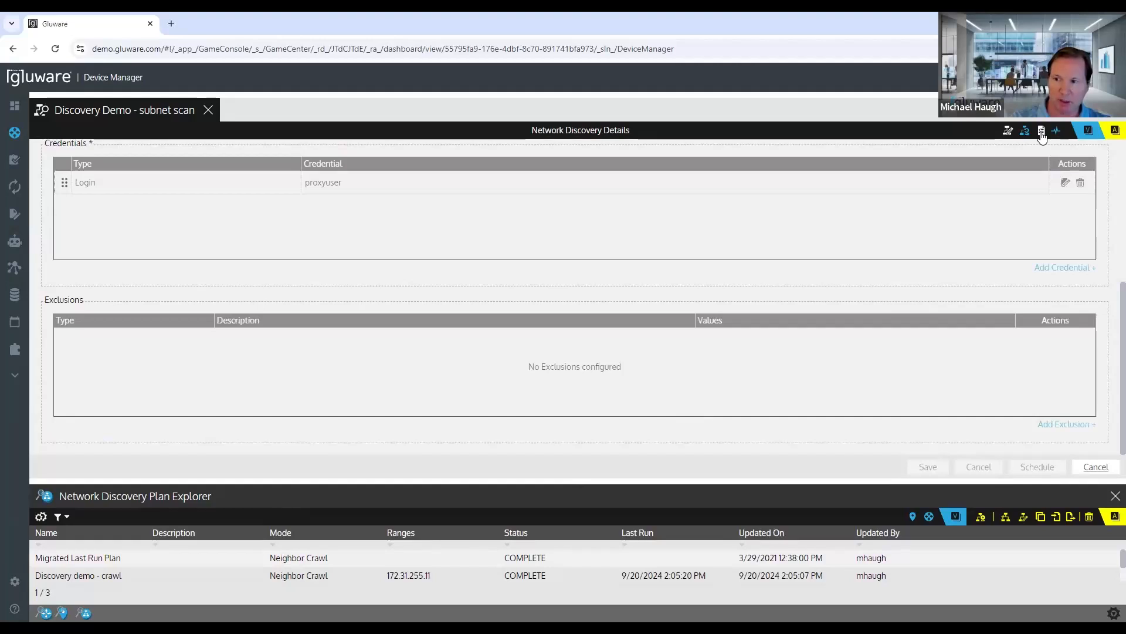
pyautogui.click(1041, 131)
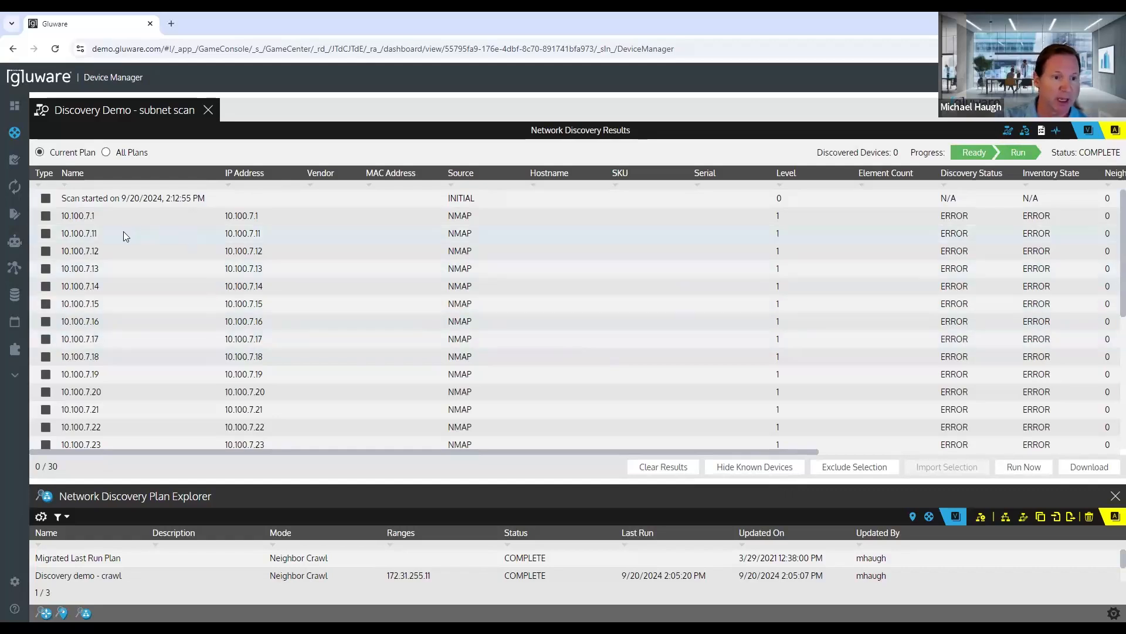
# Step: Look through the scanned hosts in the subnet scan results, checking their source, discovery status and inventory state
pyautogui.scroll(-5, 120, 259)
pyautogui.scroll(3, 112, 317)
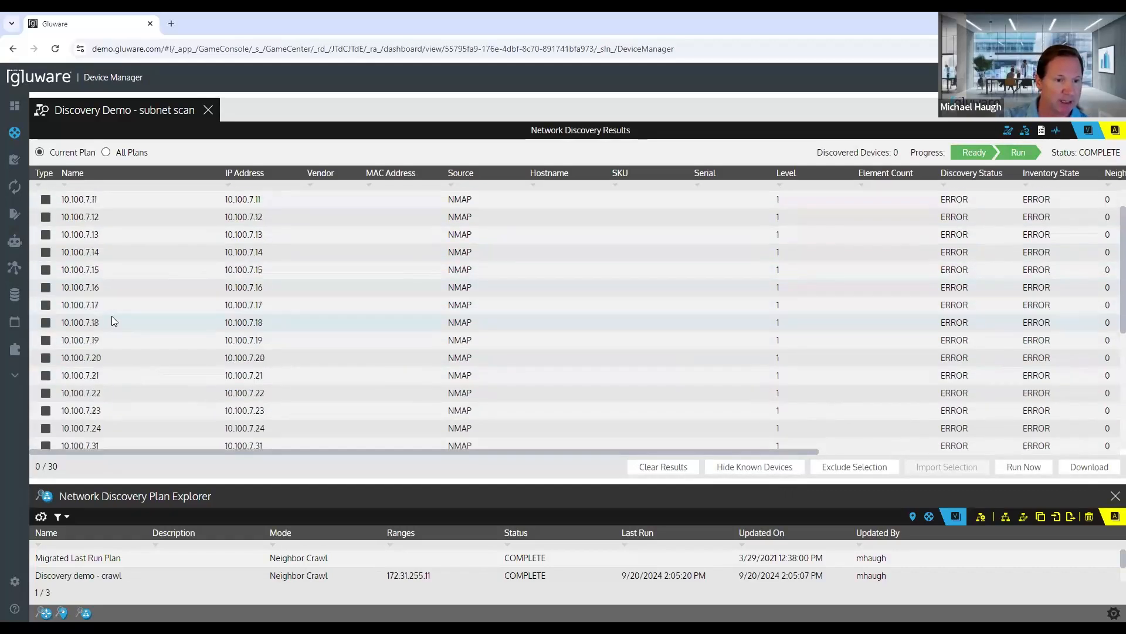
pyautogui.scroll(2, 112, 321)
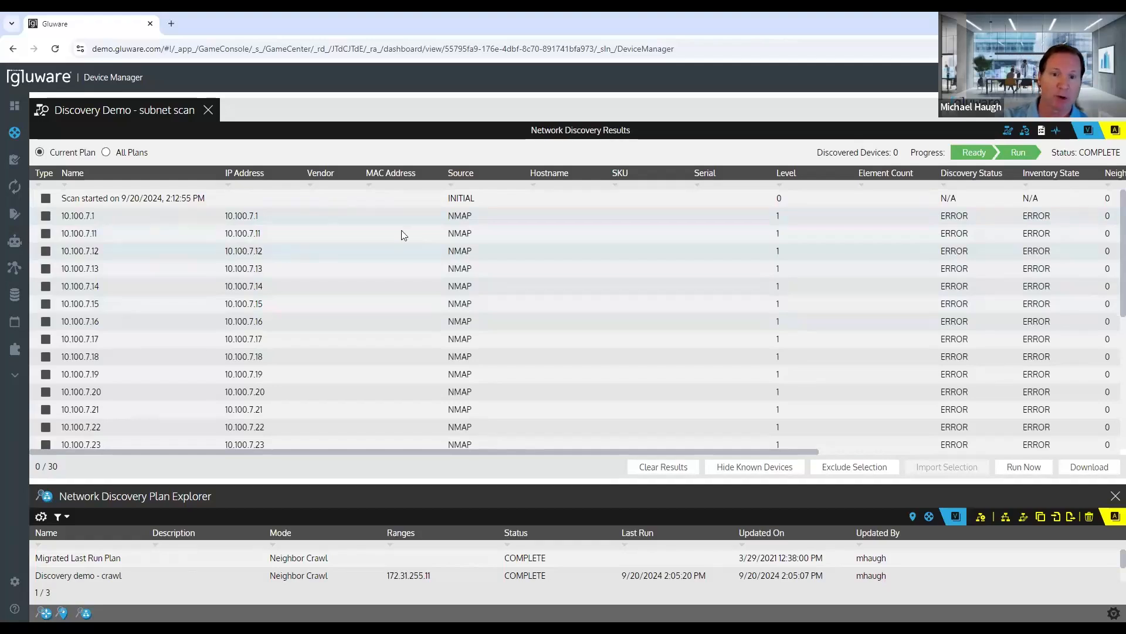
pyautogui.scroll(-5, 404, 393)
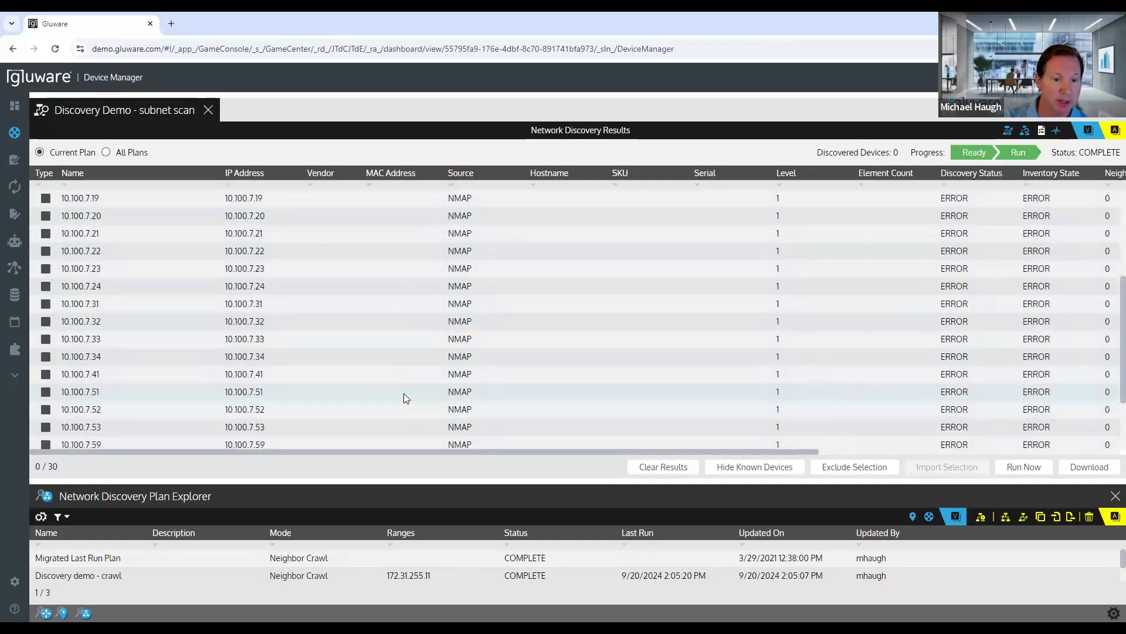
pyautogui.scroll(5, 404, 393)
pyautogui.scroll(-5, 404, 393)
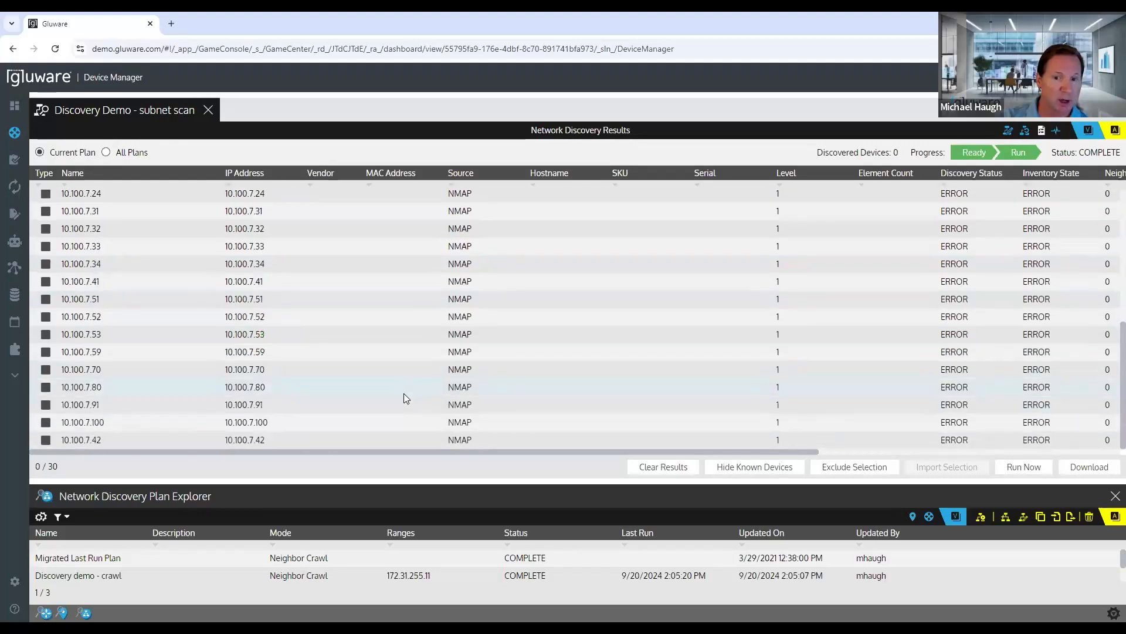
pyautogui.moveTo(436, 452); pyautogui.dragTo(459, 450)
pyautogui.scroll(5, 406, 384)
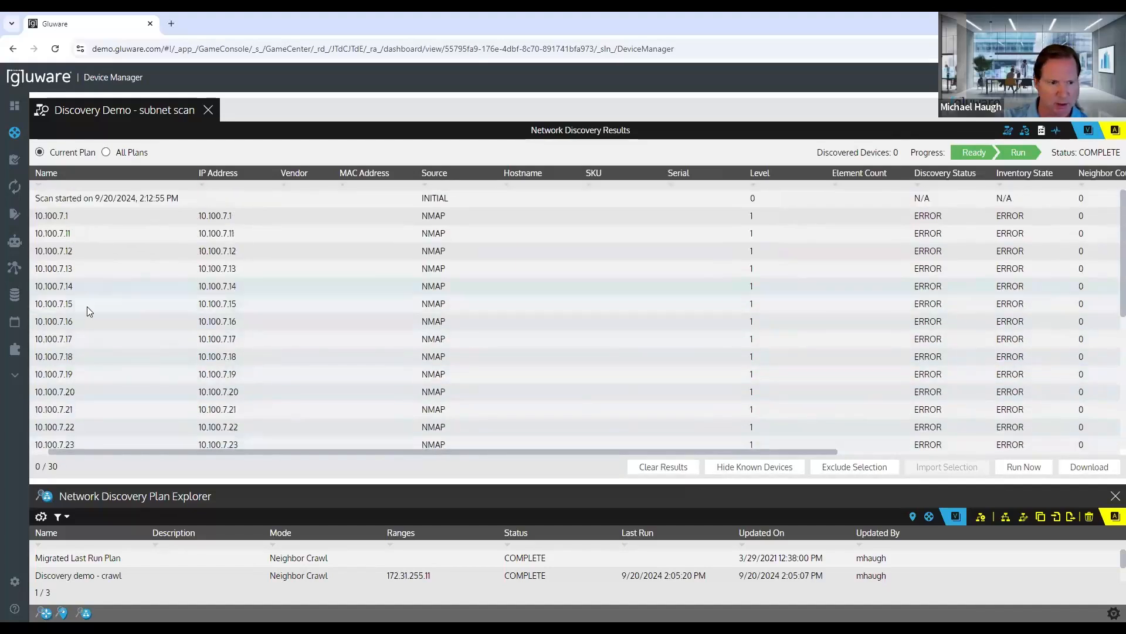
# Step: Open the discovery log for host 10.100.7.17 and examine the lines on shell and platform detection
pyautogui.click(89, 336)
pyautogui.moveTo(323, 451); pyautogui.dragTo(623, 455)
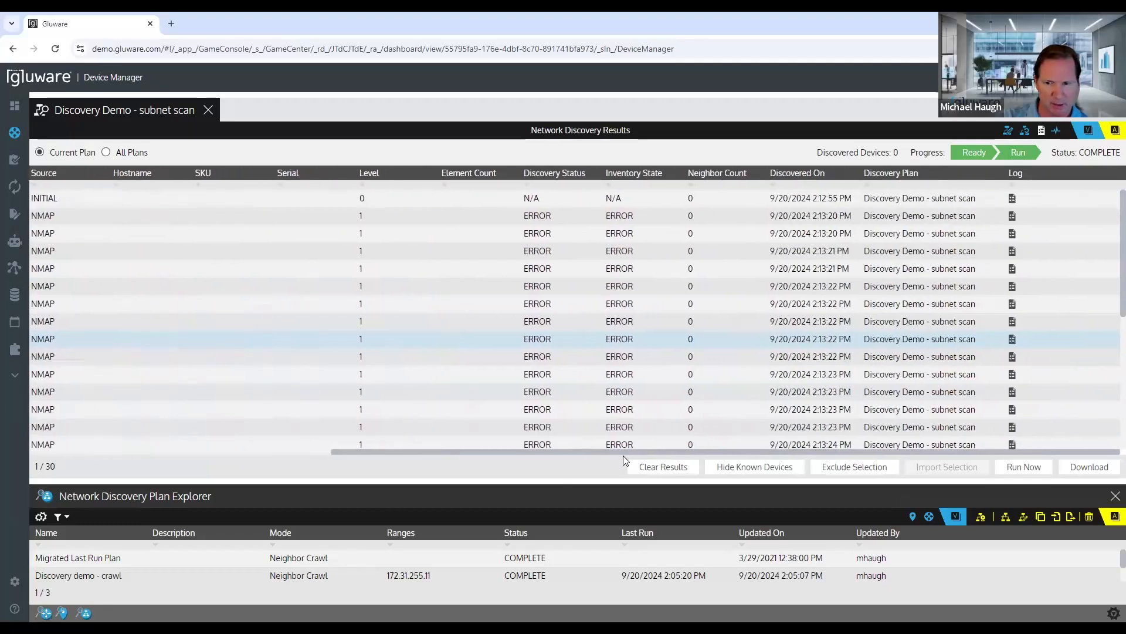
pyautogui.click(1012, 340)
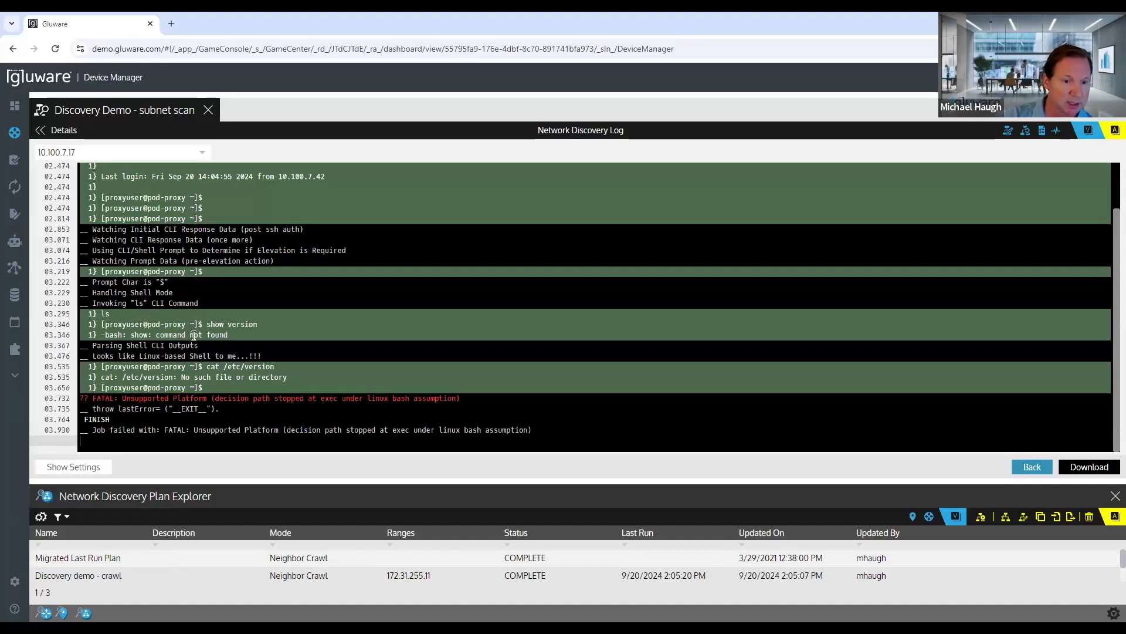
pyautogui.moveTo(99, 355); pyautogui.dragTo(305, 353)
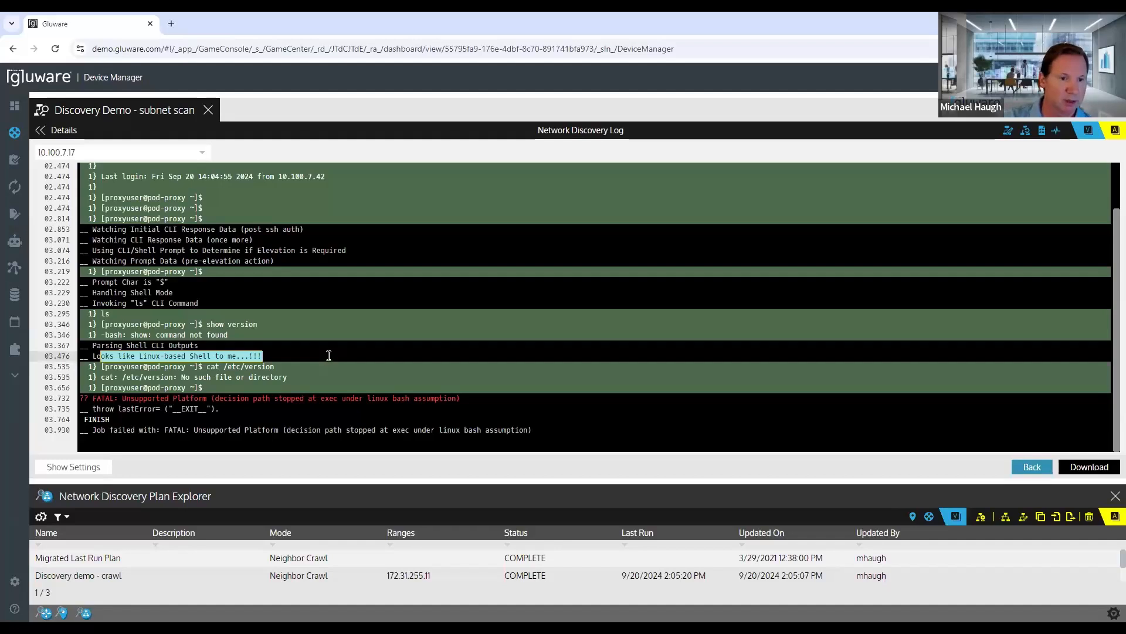
# Step: Return to the scan results, review the hosts' discovery times and log columns, and enlarge the plan explorer to list all plans
pyautogui.click(75, 130)
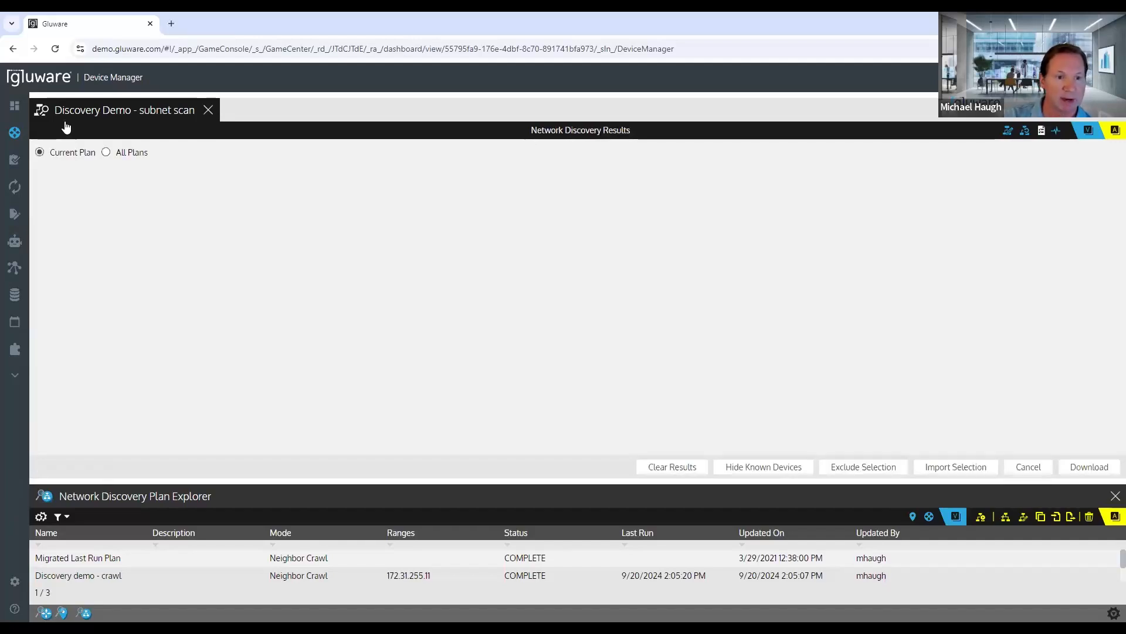
pyautogui.scroll(-3, 404, 340)
pyautogui.scroll(3, 399, 434)
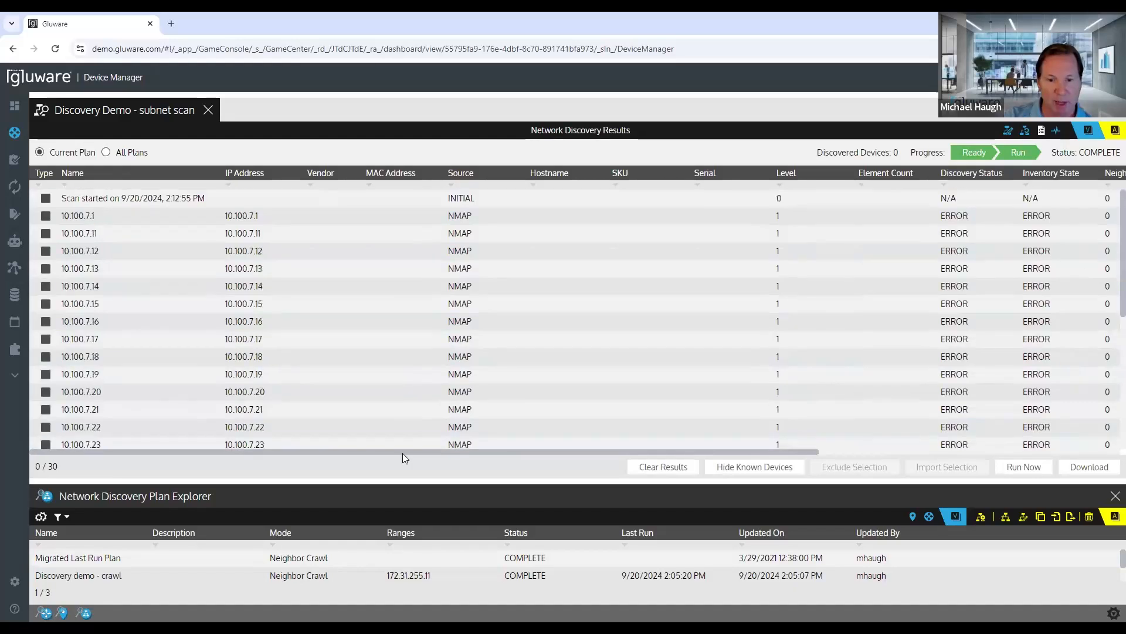
pyautogui.moveTo(400, 452); pyautogui.dragTo(757, 449)
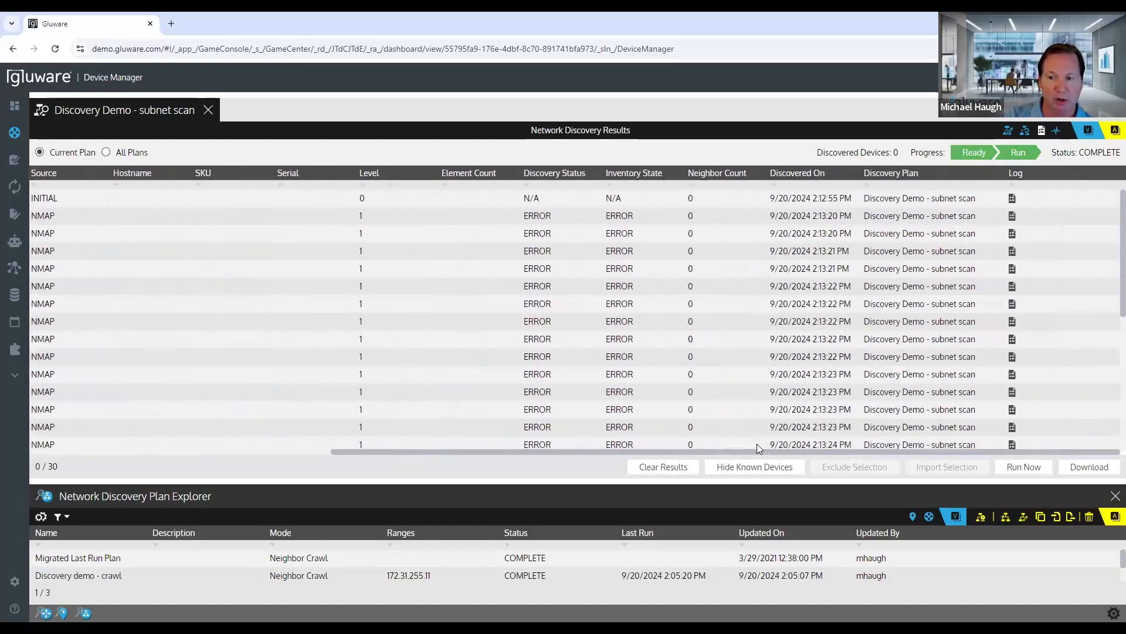
pyautogui.scroll(-3, 739, 355)
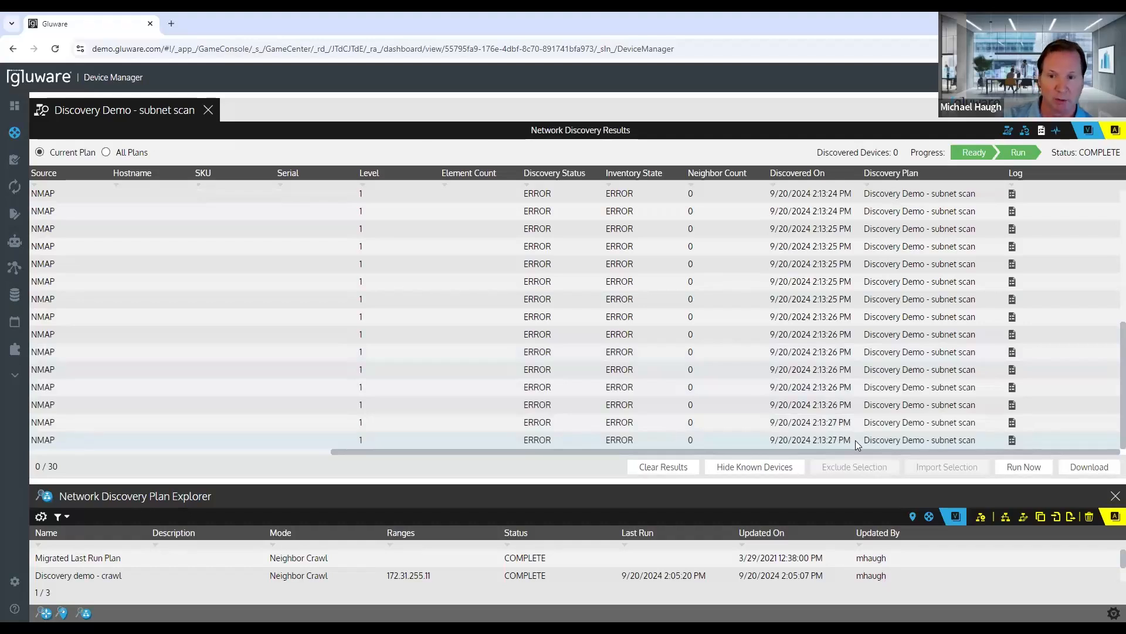
pyautogui.scroll(3, 810, 401)
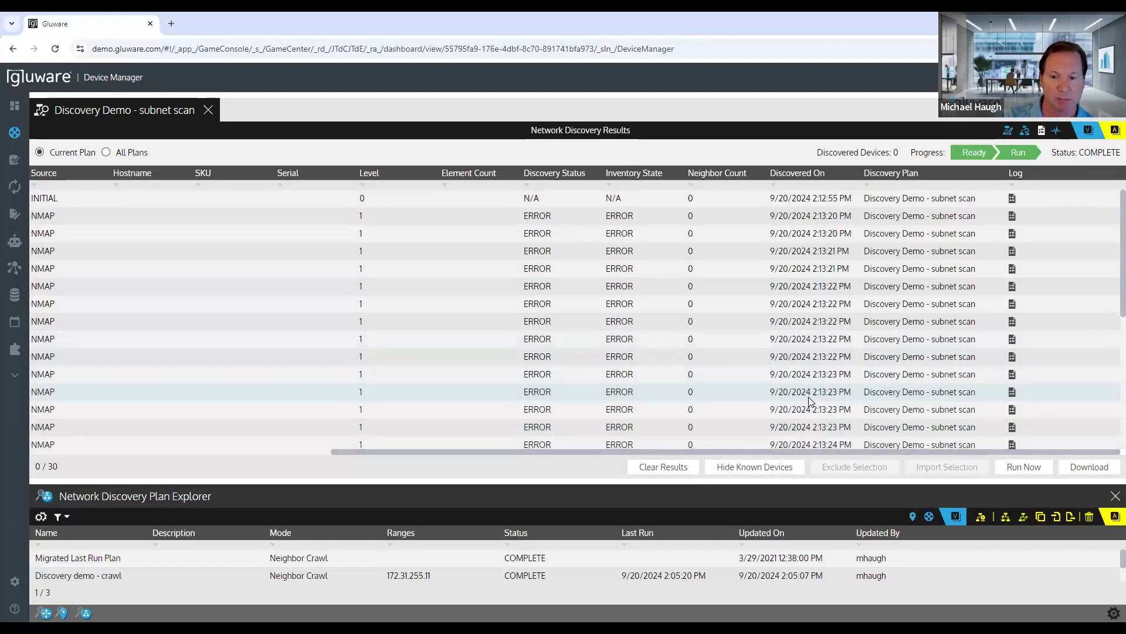
pyautogui.moveTo(575, 452); pyautogui.dragTo(363, 463)
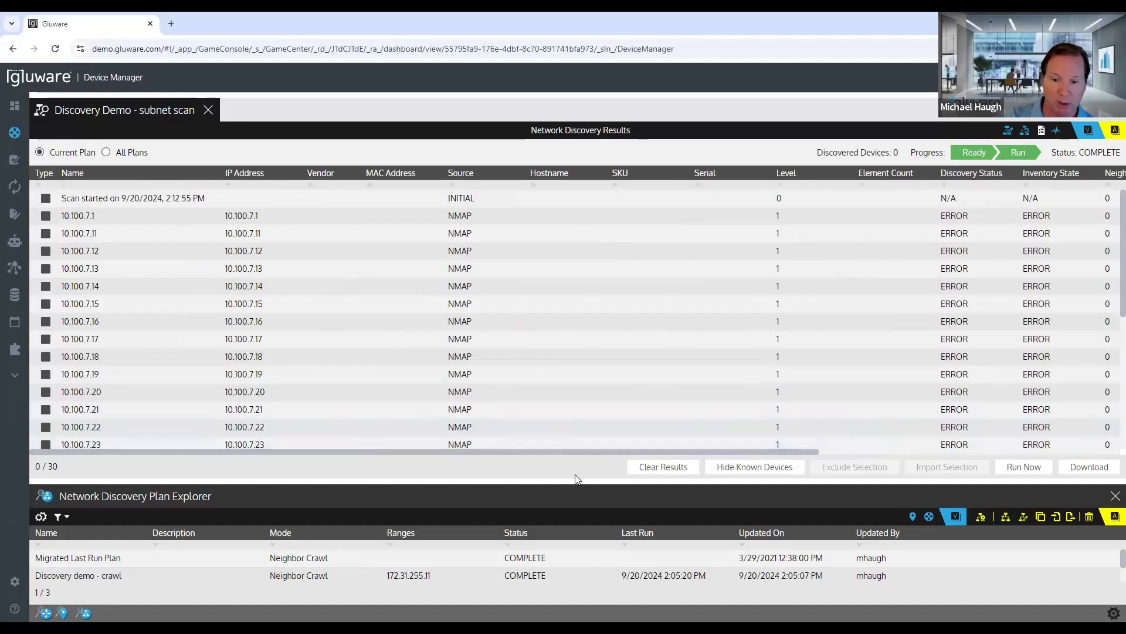
pyautogui.moveTo(569, 481); pyautogui.dragTo(542, 356)
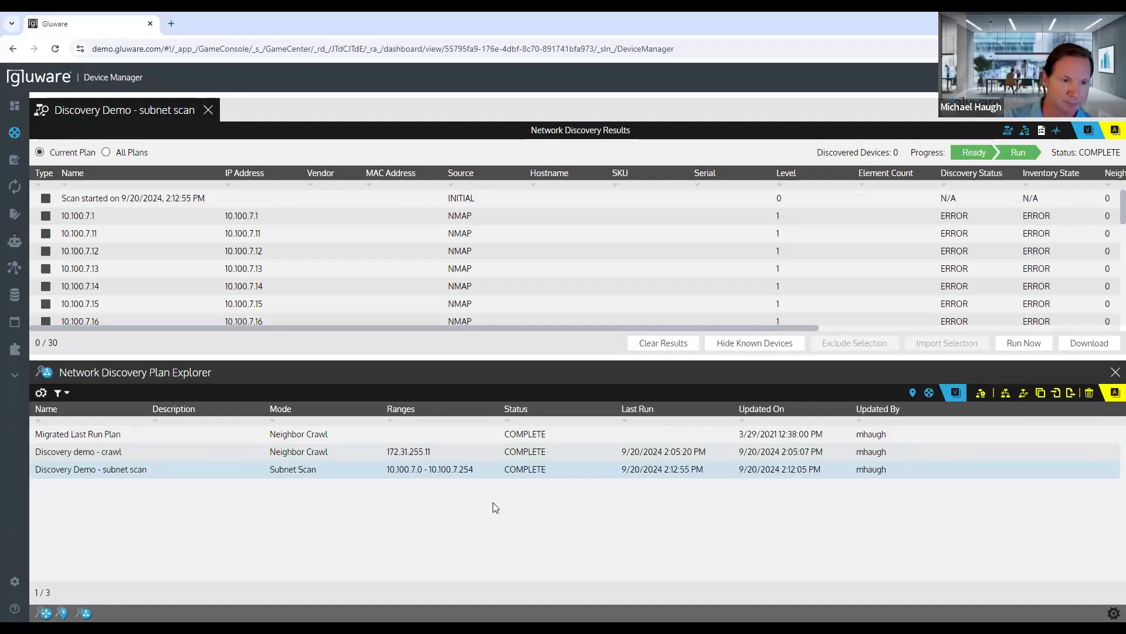
# Step: Create a private workflow named "Discovery demo" in the Network RPA Workflow Library
pyautogui.moveTo(13, 240)
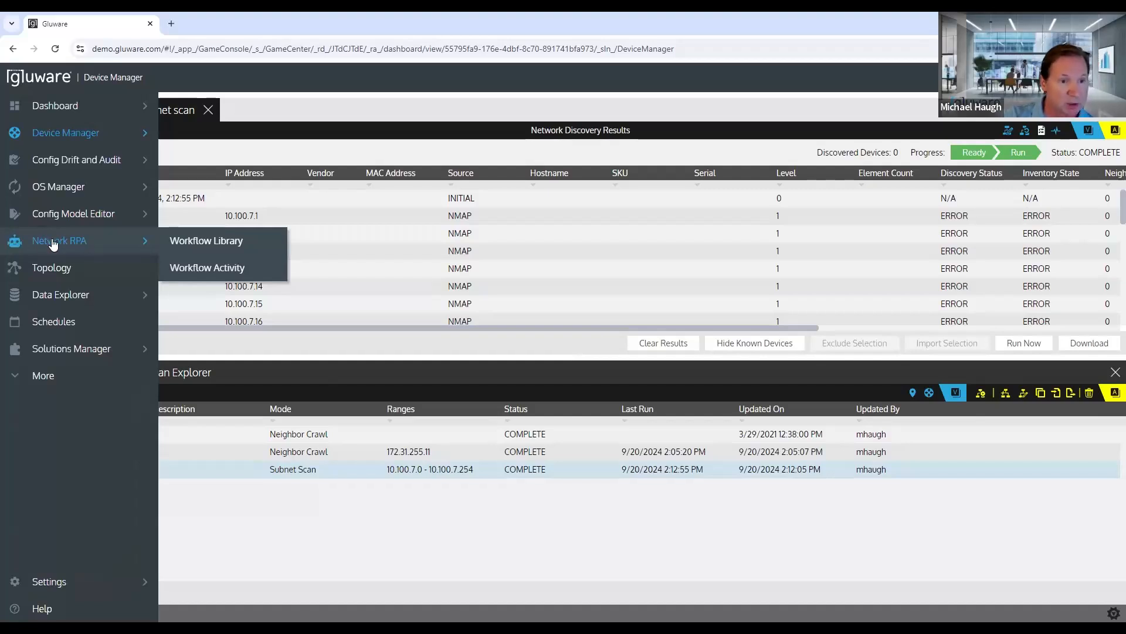
pyautogui.click(205, 241)
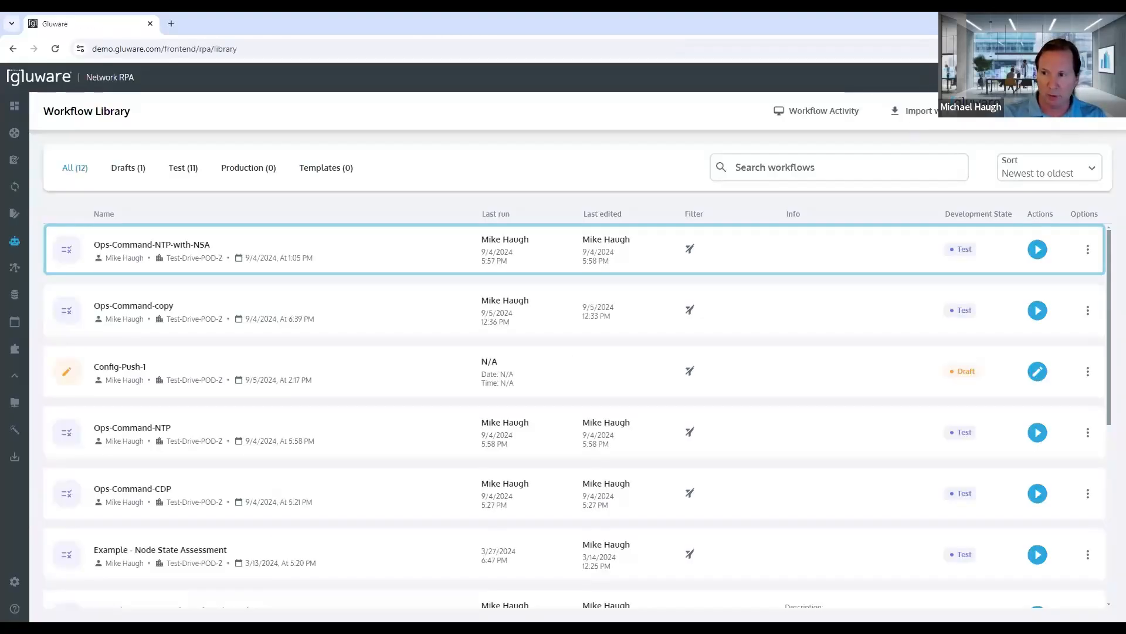
pyautogui.click(1053, 111)
pyautogui.click(526, 270)
pyautogui.write('Di')
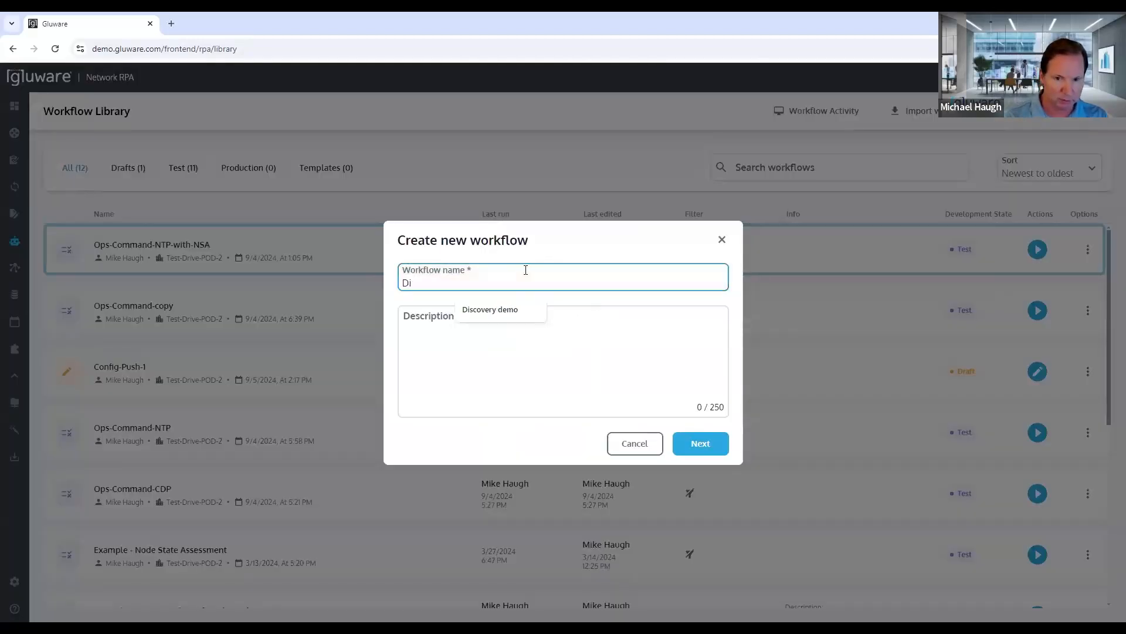
pyautogui.click(531, 311)
pyautogui.click(700, 443)
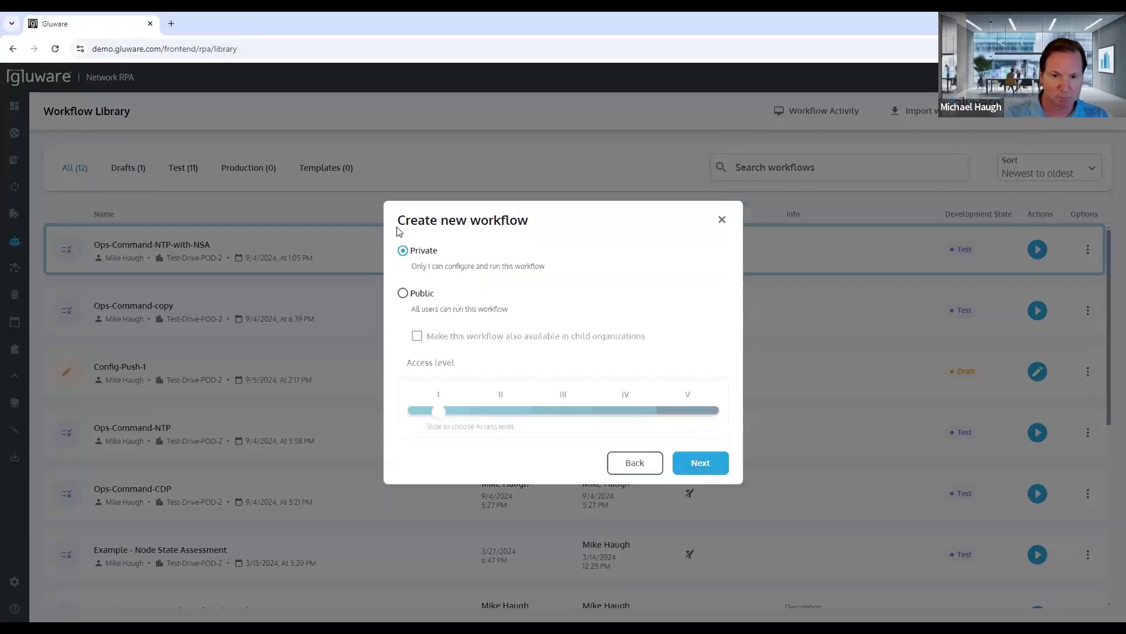
pyautogui.click(705, 467)
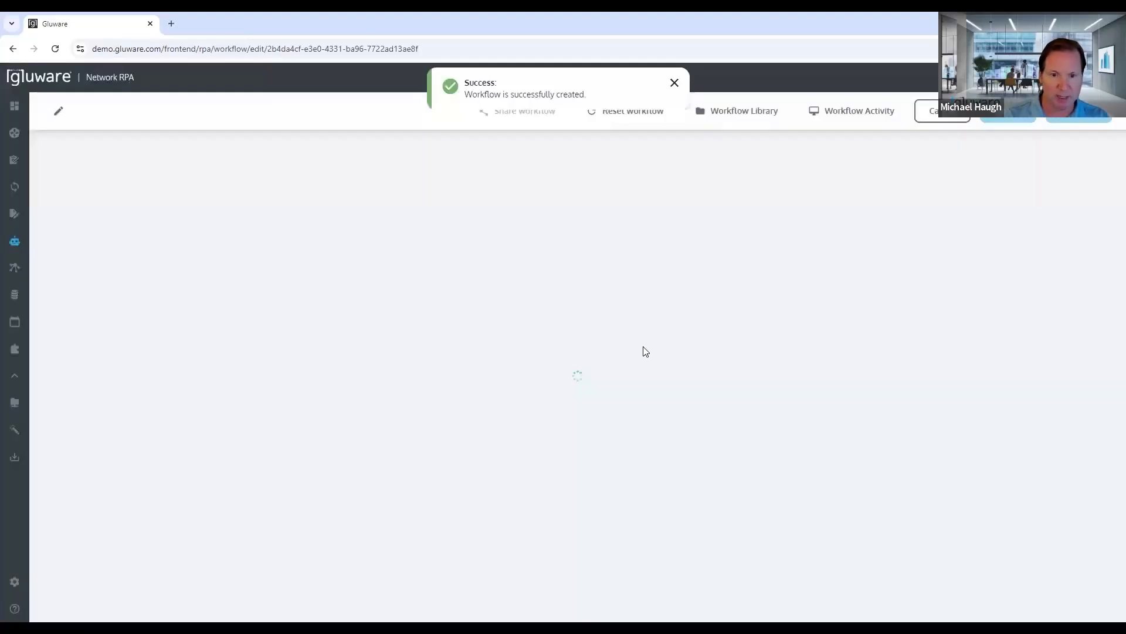
# Step: Add a Run network discovery task to the workflow and assign it the Discovery demo - crawl plan
pyautogui.click(914, 190)
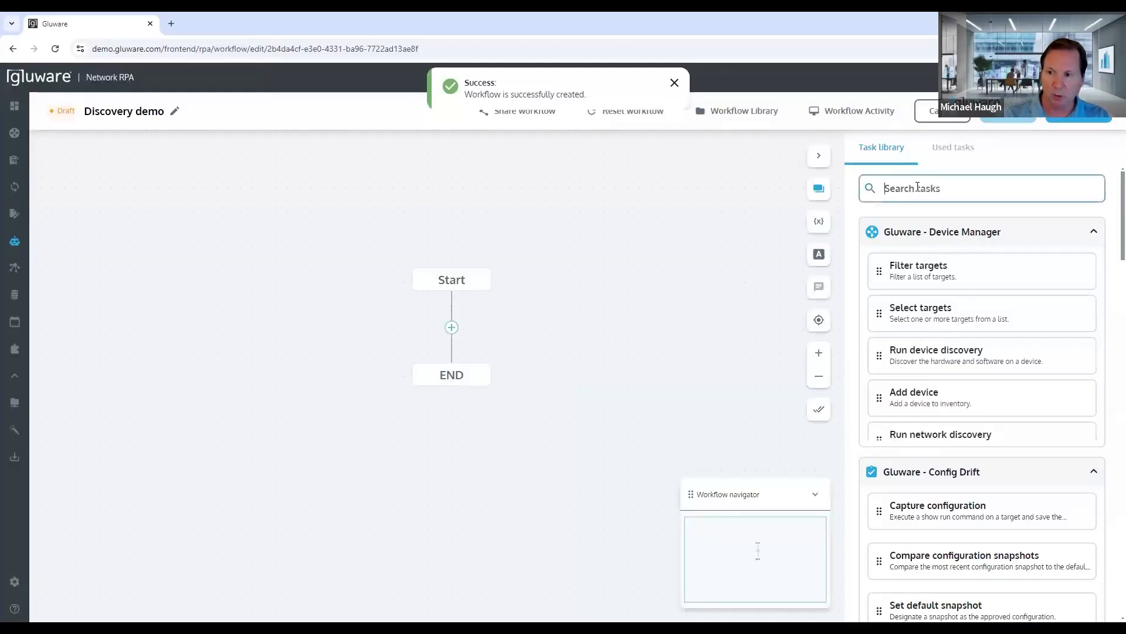
pyautogui.write('network')
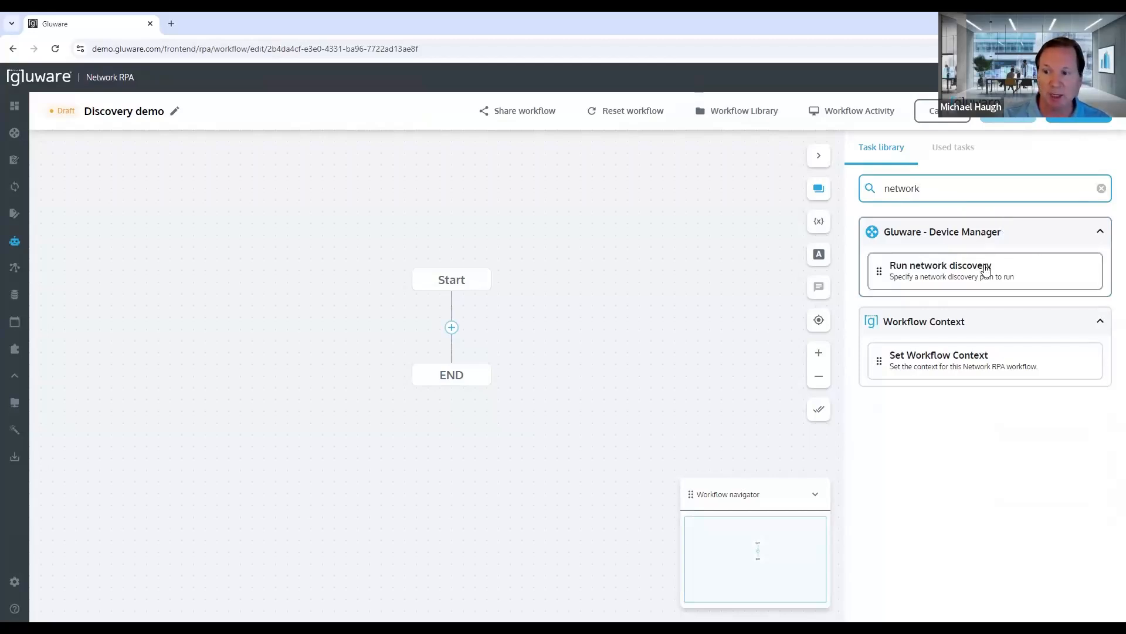
pyautogui.moveTo(984, 269); pyautogui.dragTo(460, 385)
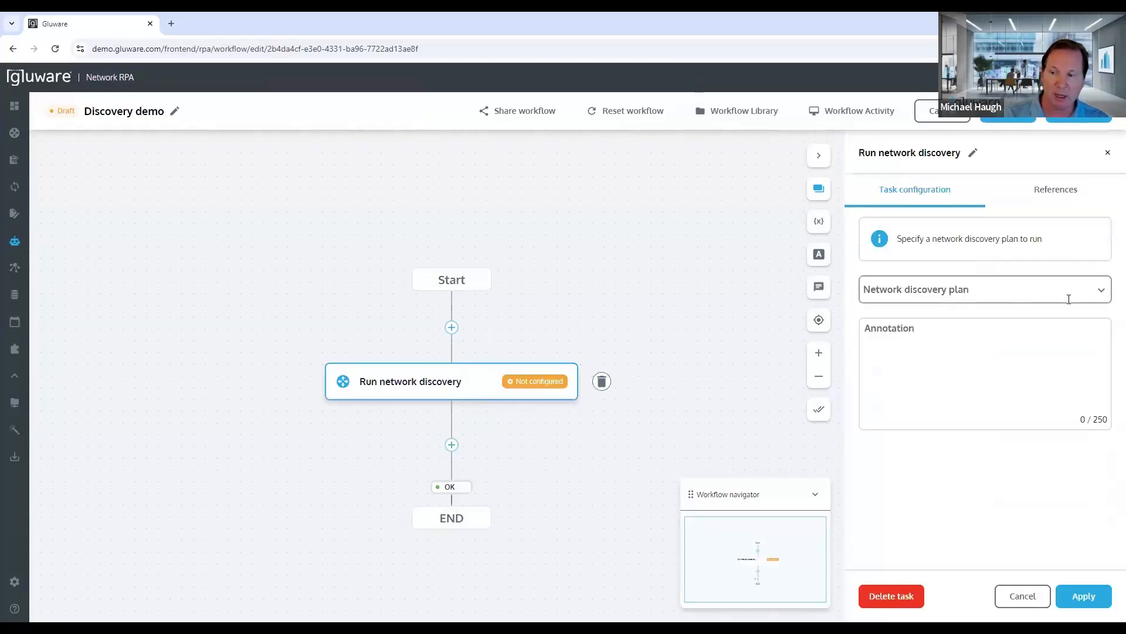
pyautogui.click(1103, 296)
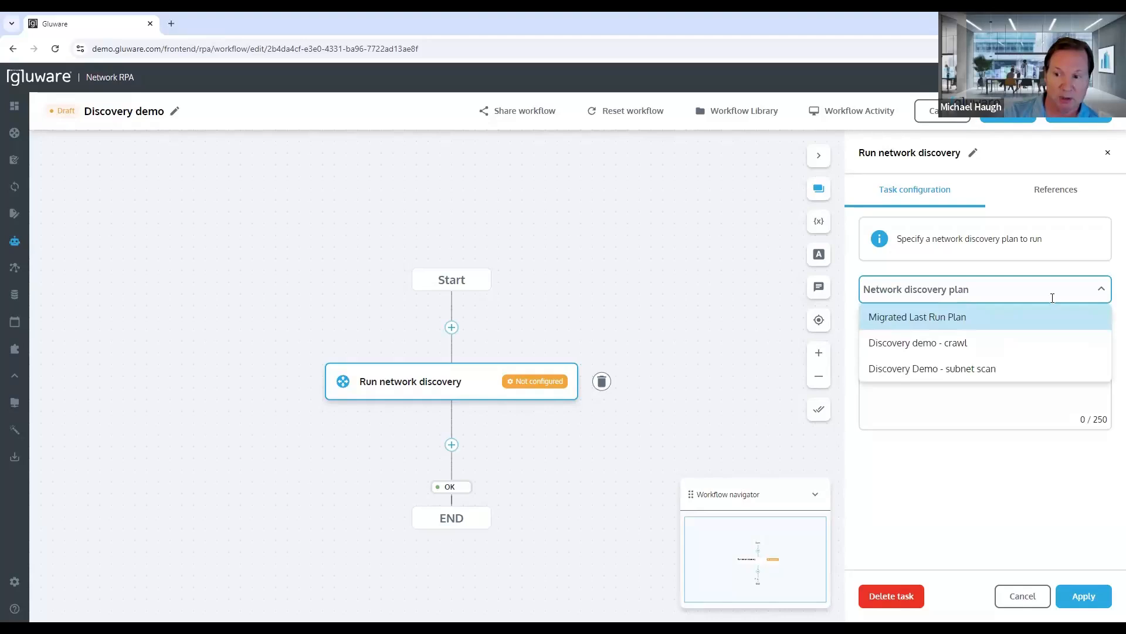
pyautogui.click(915, 343)
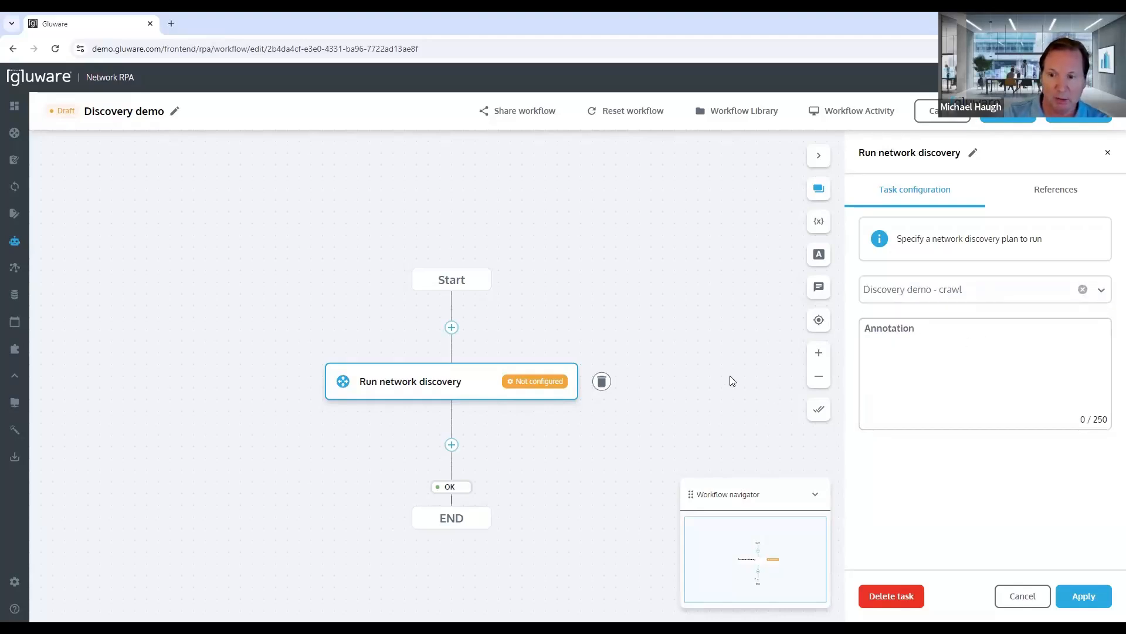
pyautogui.click(1084, 597)
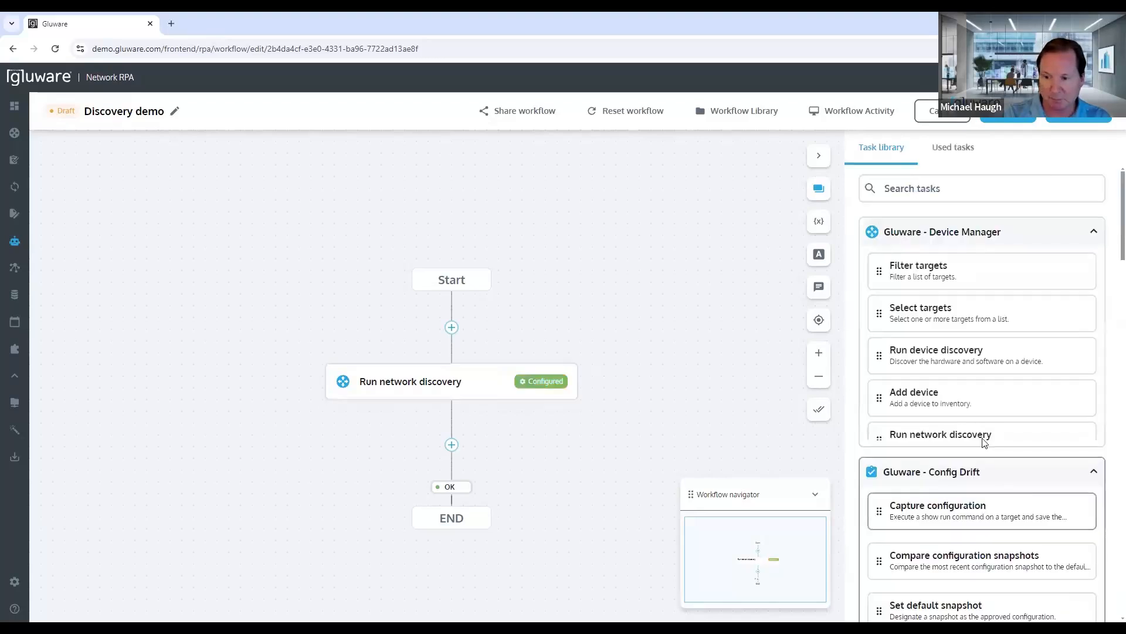
# Step: Add a Send email task after the Run network discovery task and open its configuration
pyautogui.click(928, 191)
pyautogui.write('email')
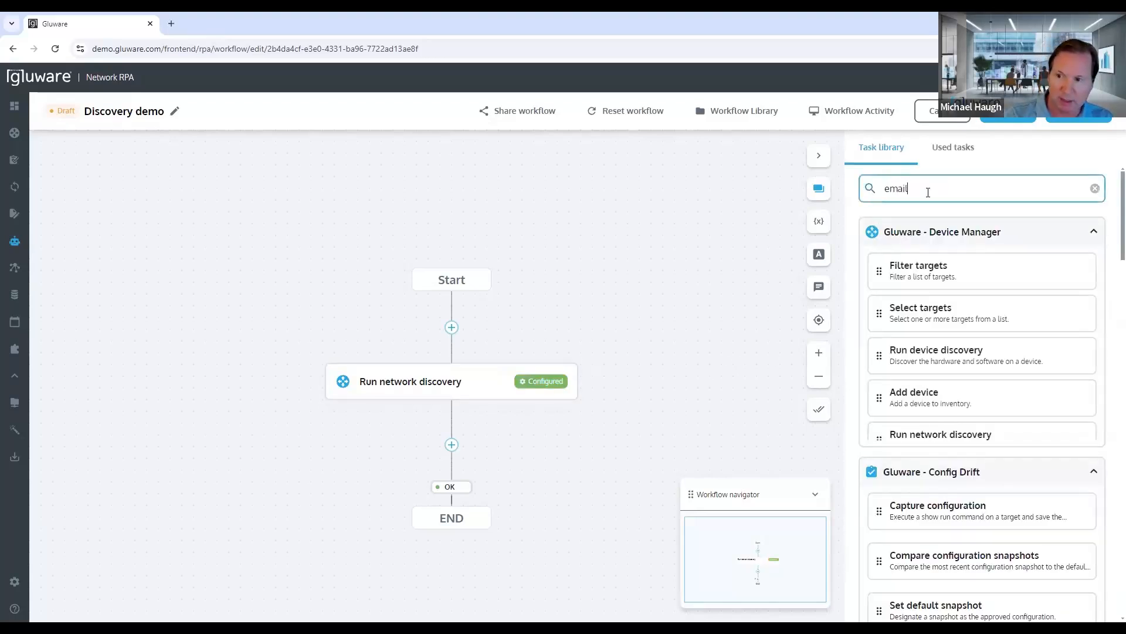
pyautogui.moveTo(913, 367); pyautogui.dragTo(449, 448)
pyautogui.click(420, 498)
# Step: Configure the email for the job runner with "Discovery complete" as both subject and message, and apply it
pyautogui.click(865, 281)
pyautogui.click(923, 373)
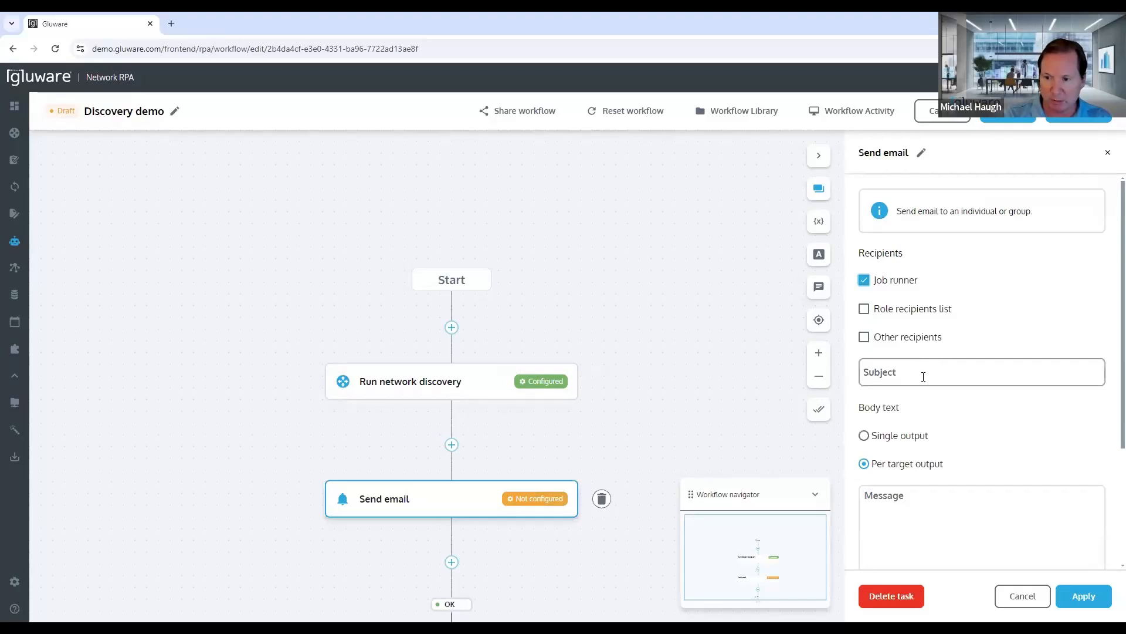
pyautogui.write('Discovery complete')
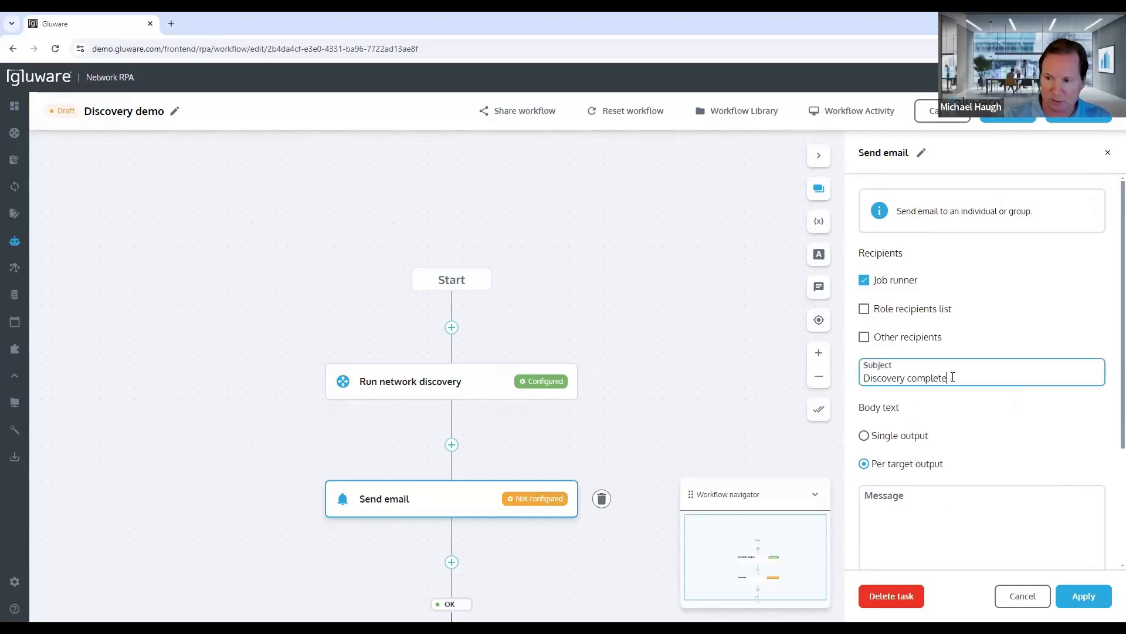
pyautogui.moveTo(952, 377); pyautogui.dragTo(828, 382)
pyautogui.click(914, 512)
pyautogui.write('Discovery complete')
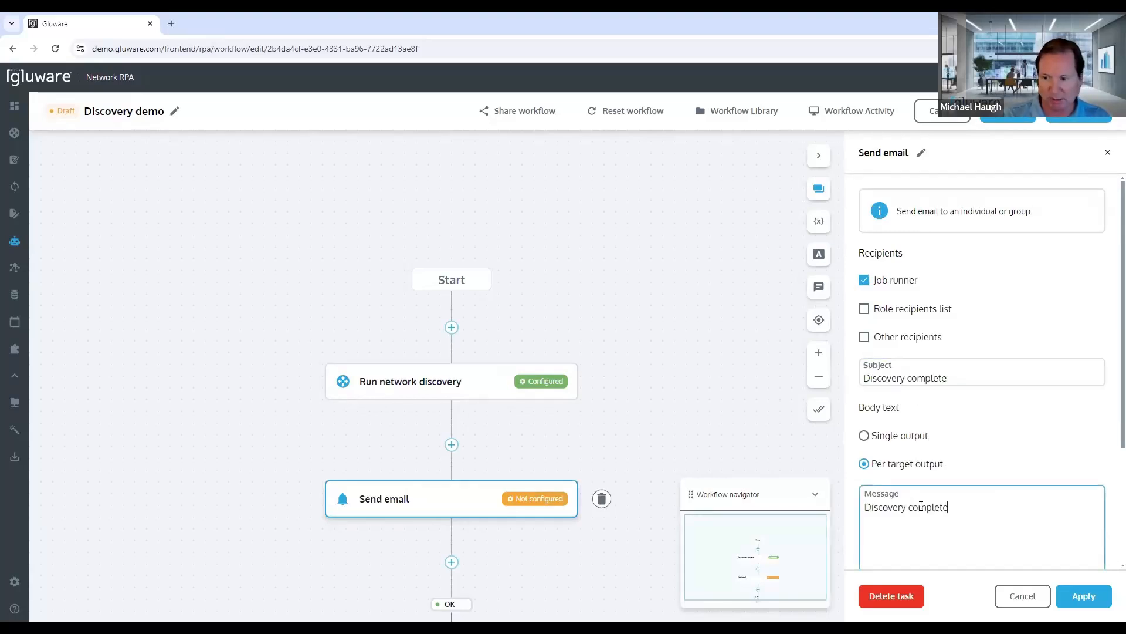
pyautogui.click(1080, 595)
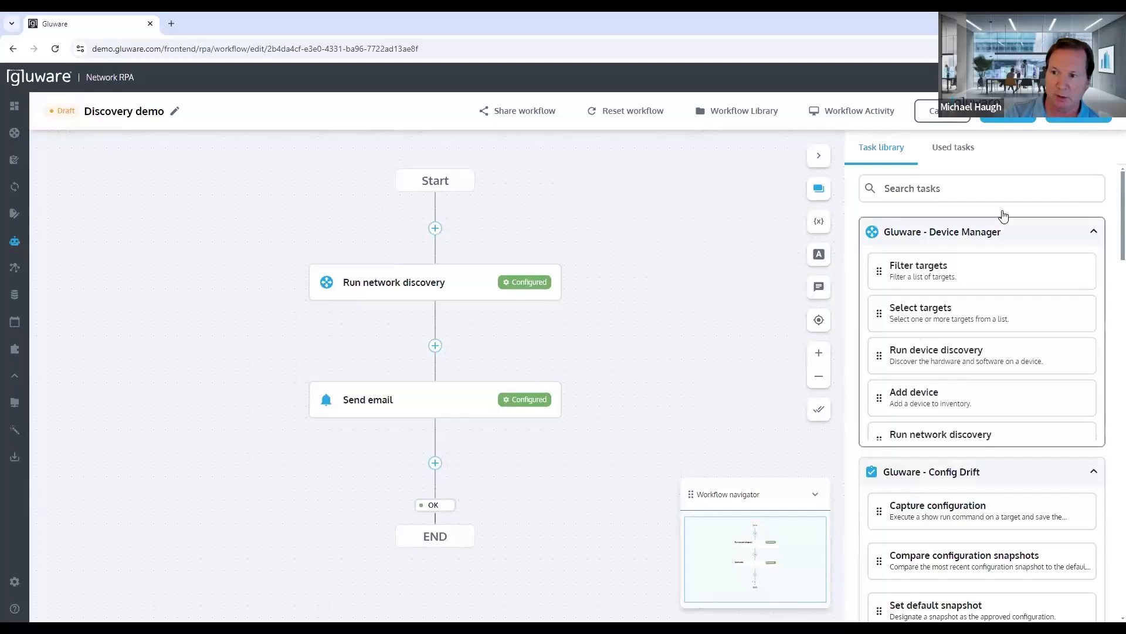
# Step: Save the Discovery demo workflow and promote it to the Test state
pyautogui.click(1079, 119)
pyautogui.click(1044, 141)
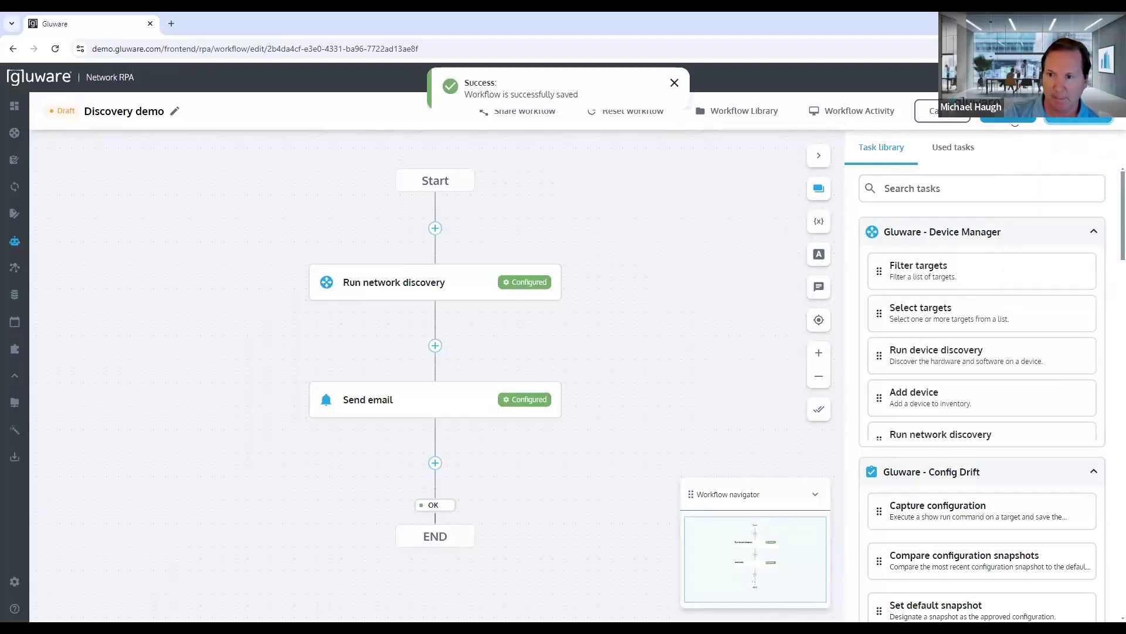
pyautogui.click(998, 120)
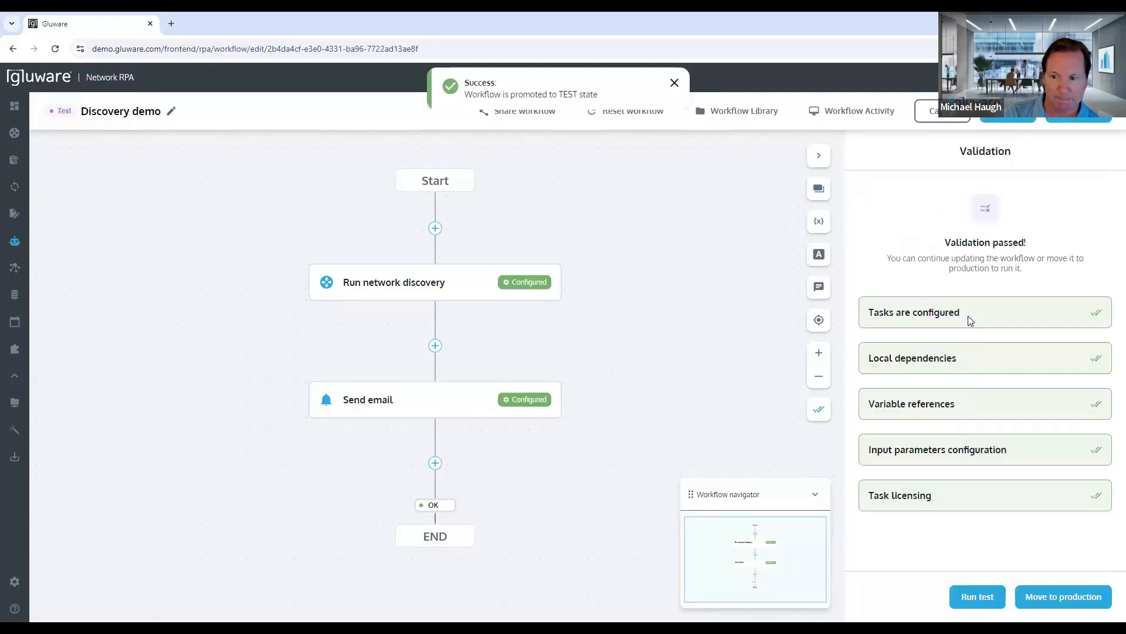
# Step: Execute a test run of the Discovery demo workflow without prefiltering targets and open the Workflow Activity
pyautogui.click(971, 596)
pyautogui.click(726, 402)
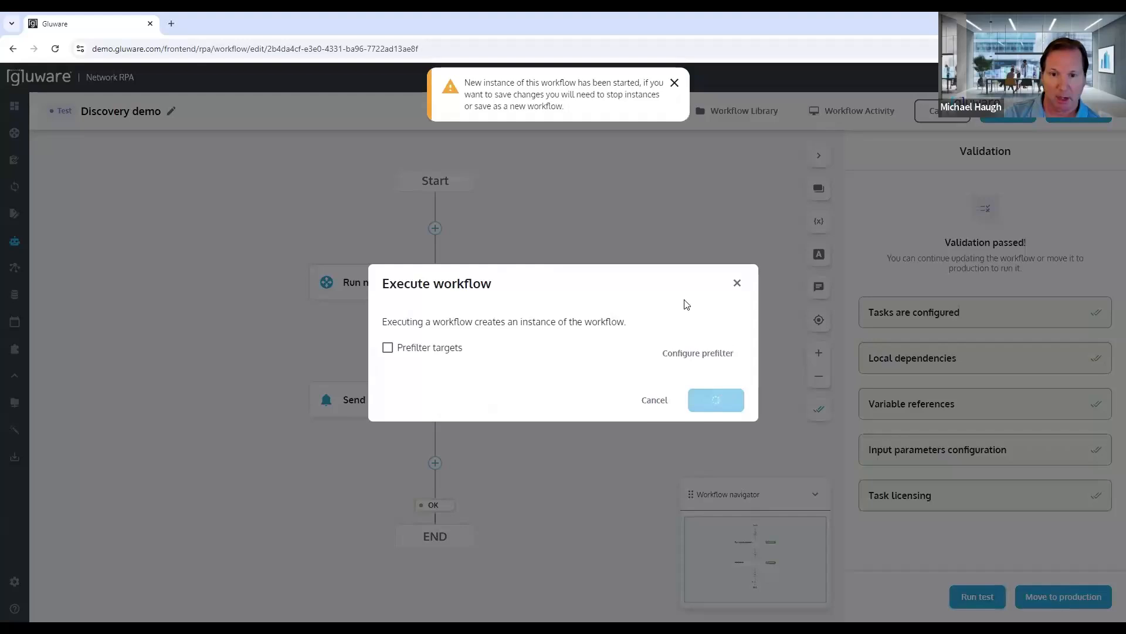
pyautogui.click(601, 373)
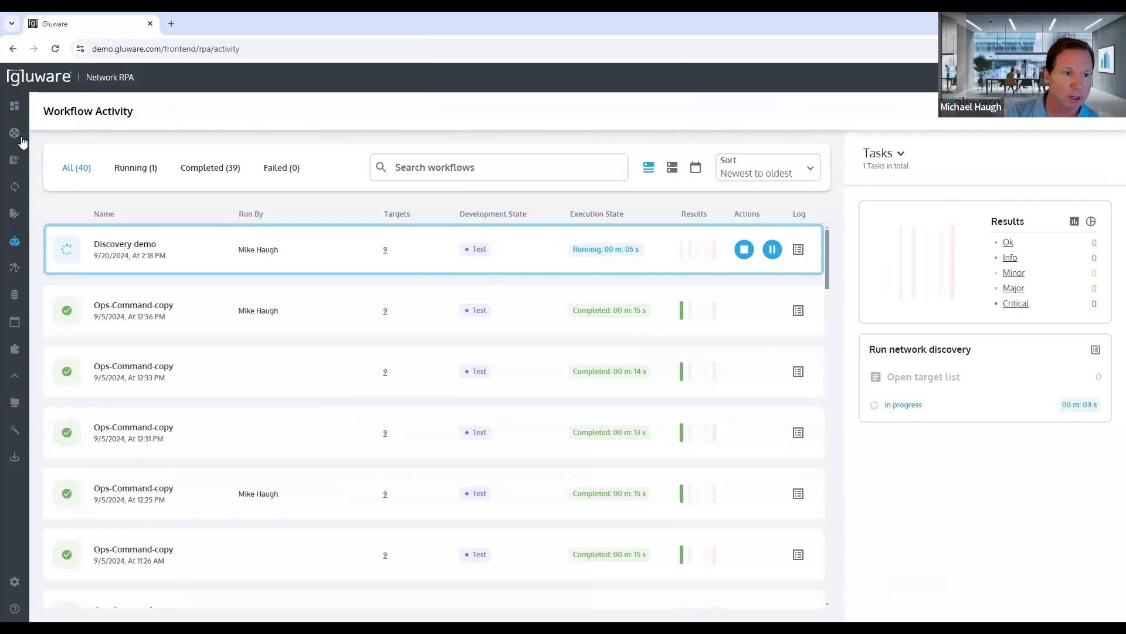
# Step: Open the Discovery demo - crawl plan in Device Manager's Network Discovery and examine its discovery results while it runs
pyautogui.moveTo(24, 139)
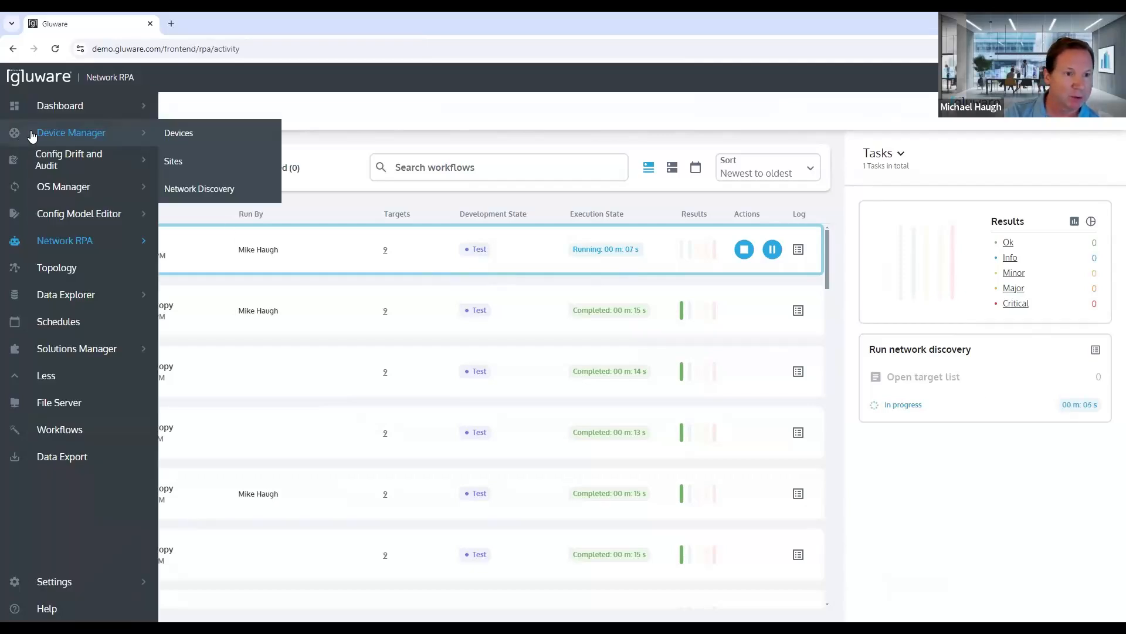
pyautogui.click(180, 191)
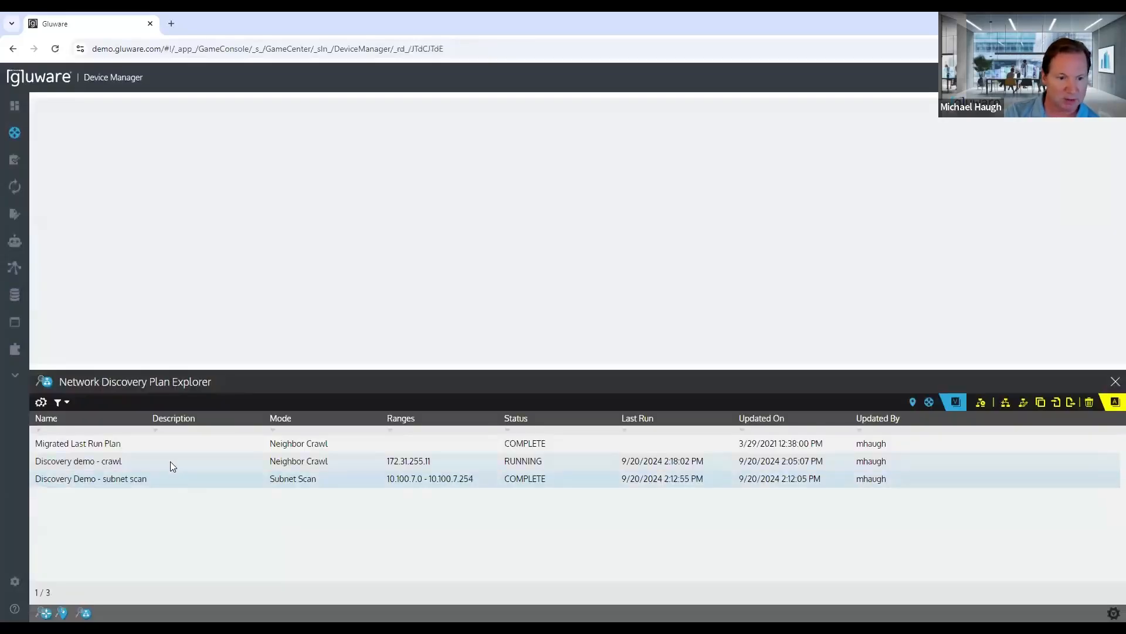
pyautogui.doubleClick(204, 460)
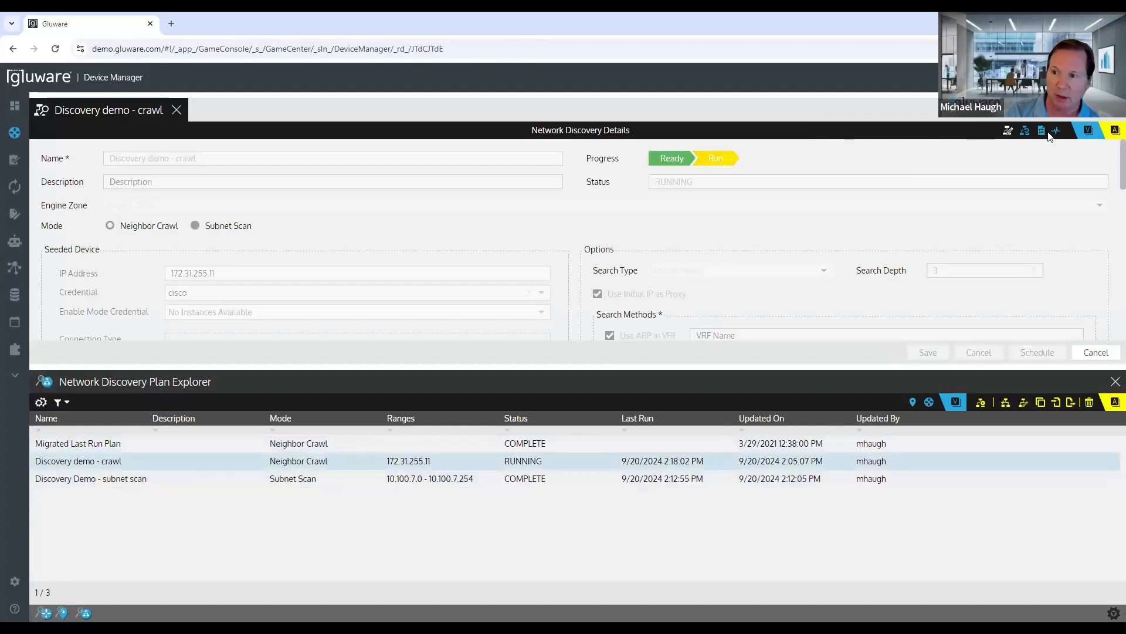
pyautogui.click(1041, 131)
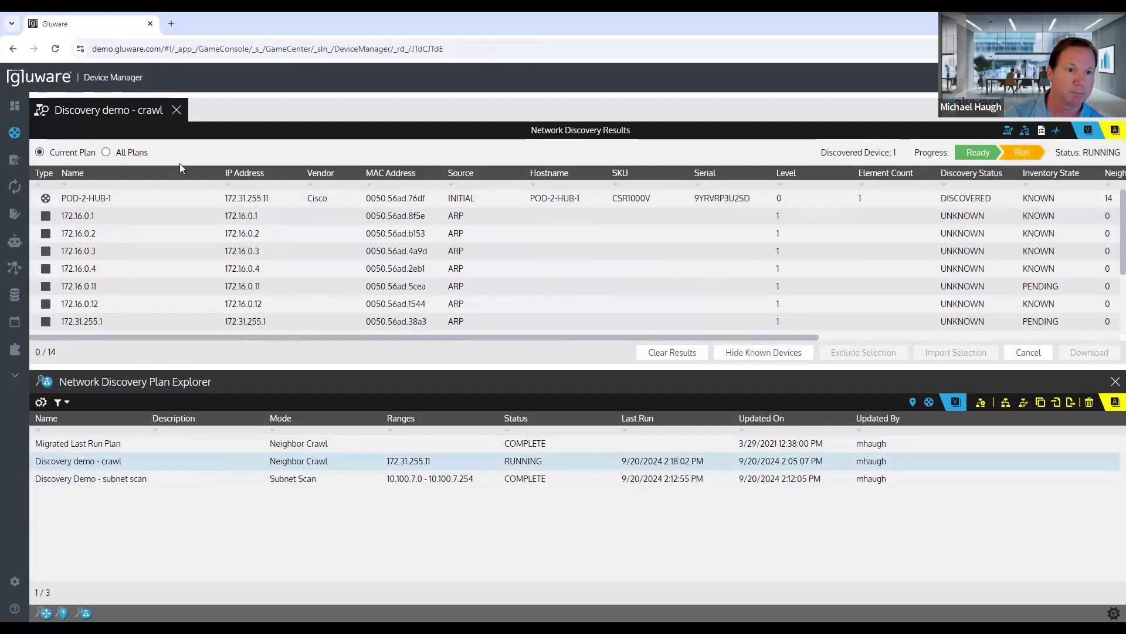
pyautogui.moveTo(192, 367); pyautogui.dragTo(194, 324)
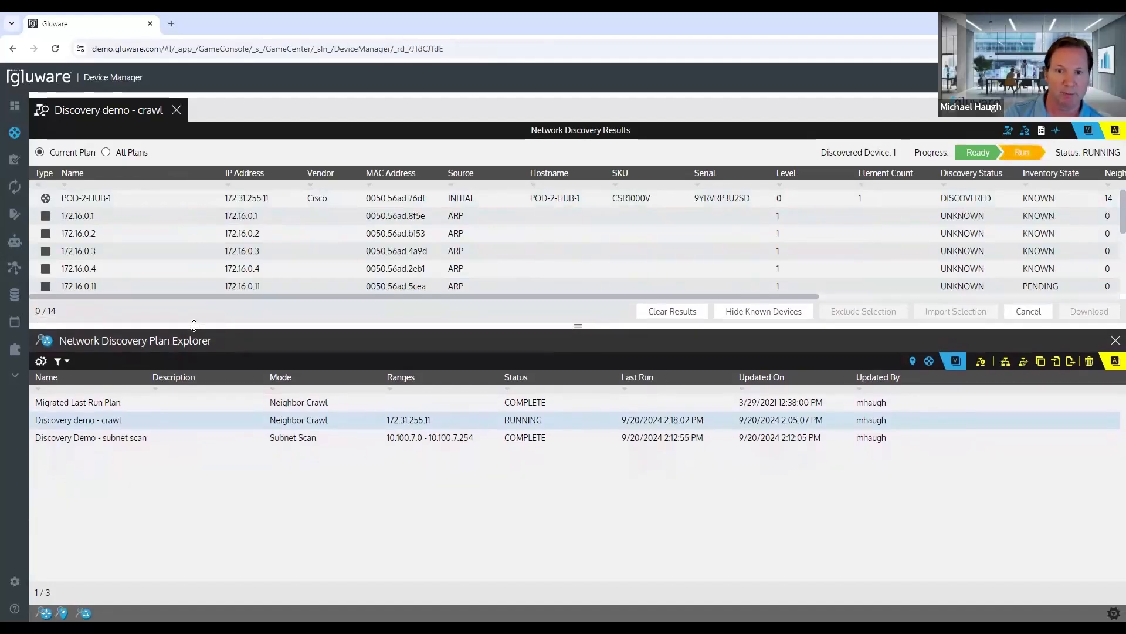